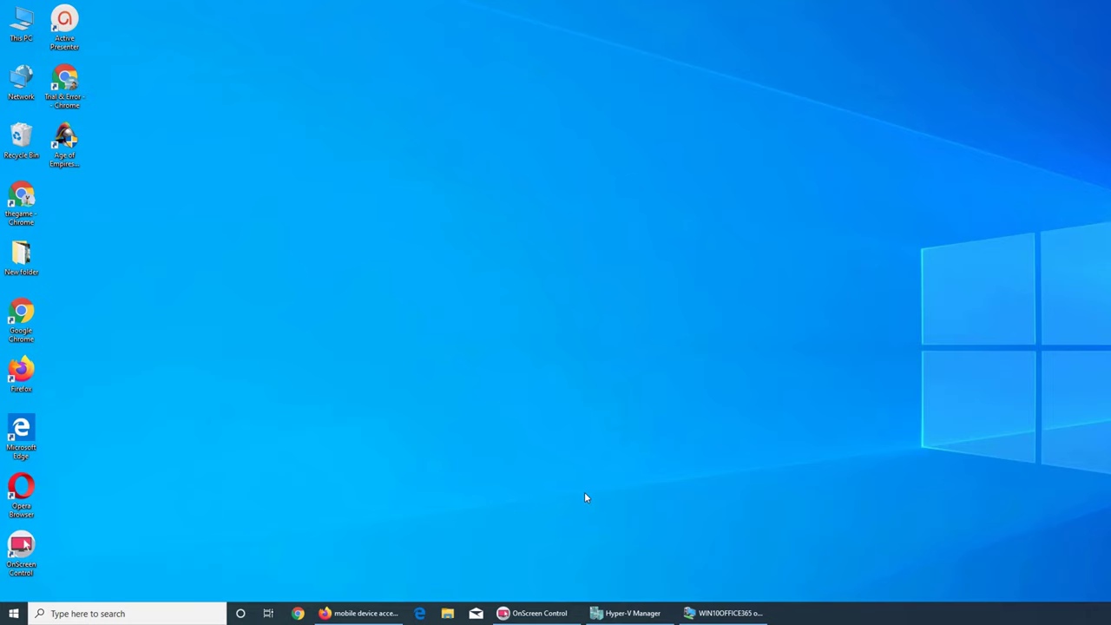
Bring the VM's admin center forward and show mobile device access, with no quarantined devices or rules
click(379, 614)
click(359, 614)
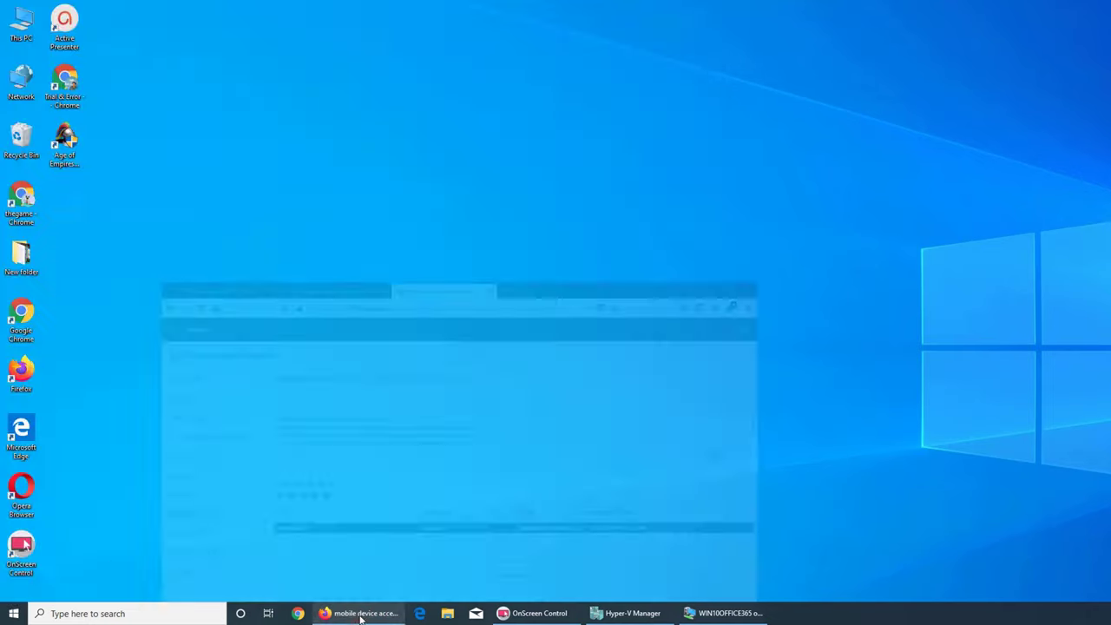
click(718, 614)
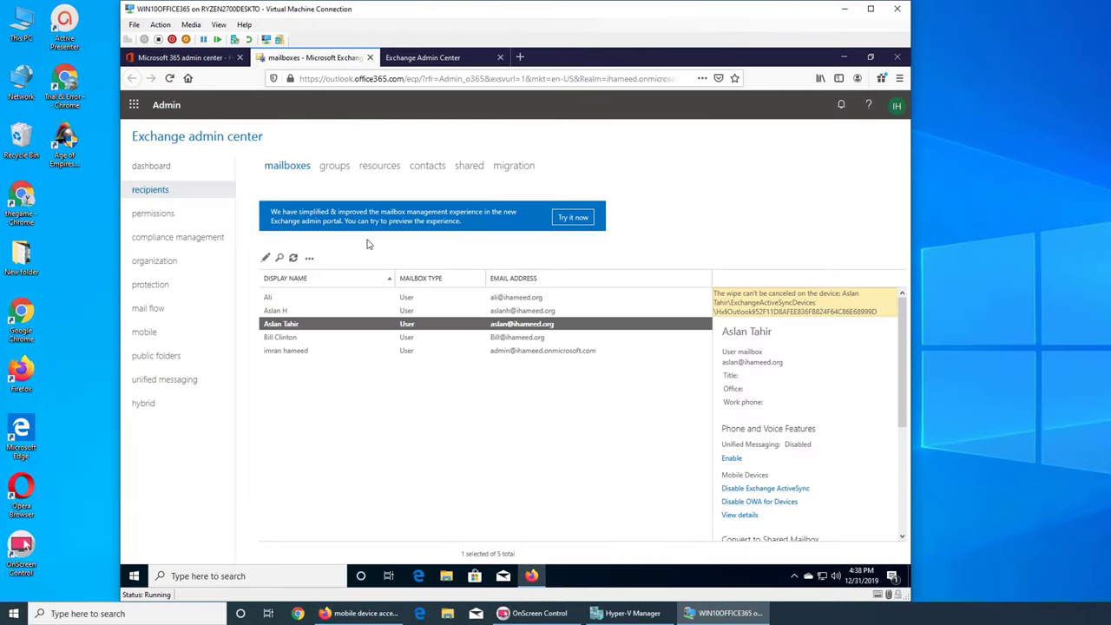
click(171, 335)
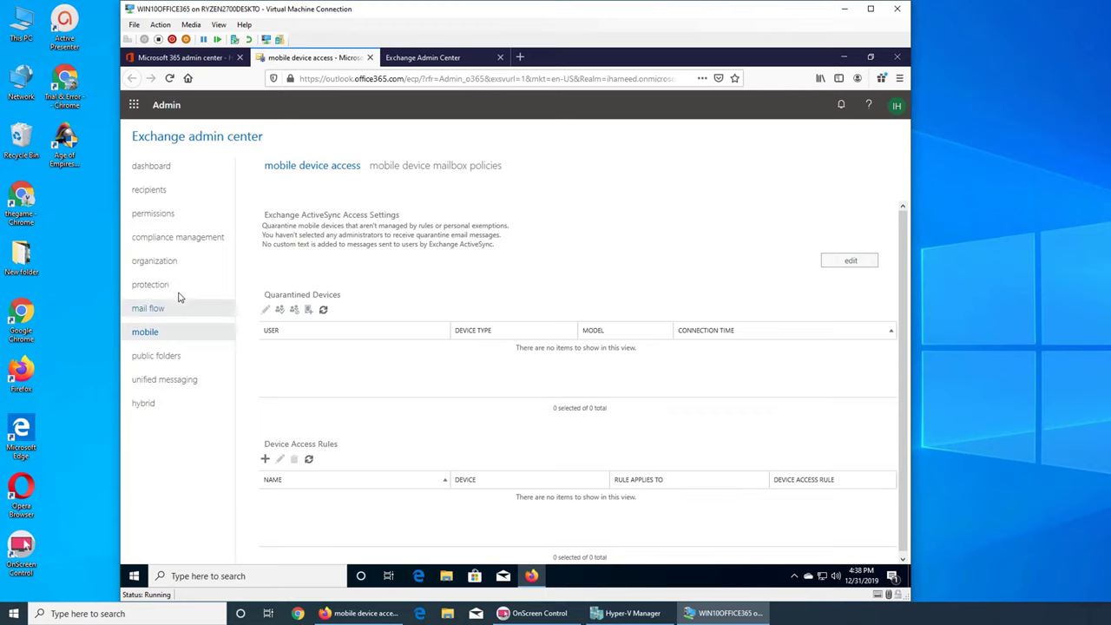
View the protection settings, then show the mail flow rules list with the Default disclaimer rule
click(153, 283)
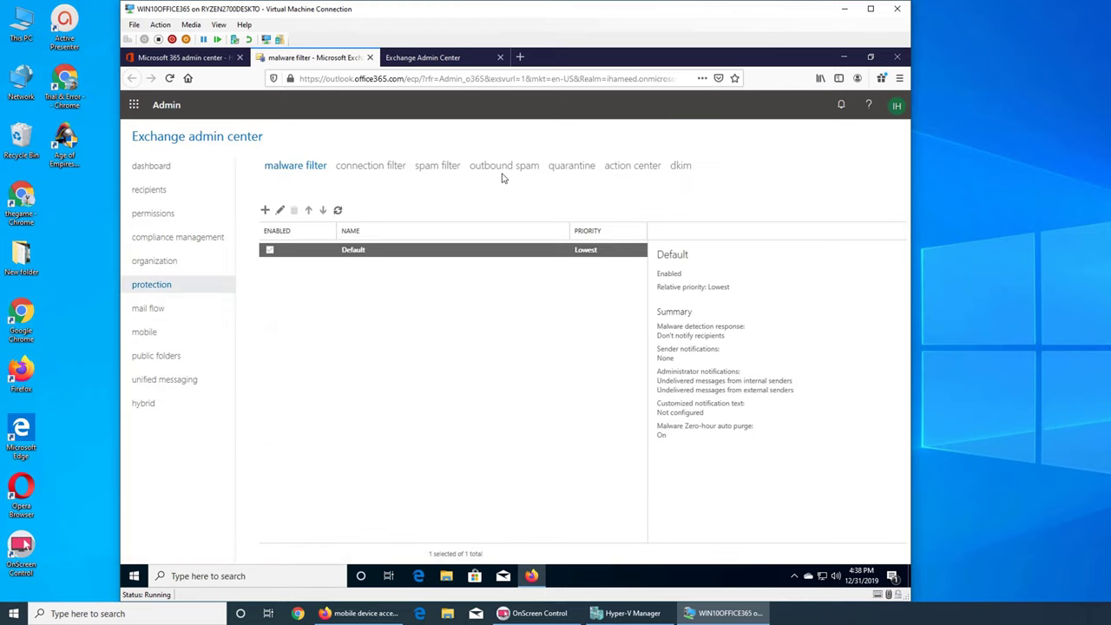
click(153, 309)
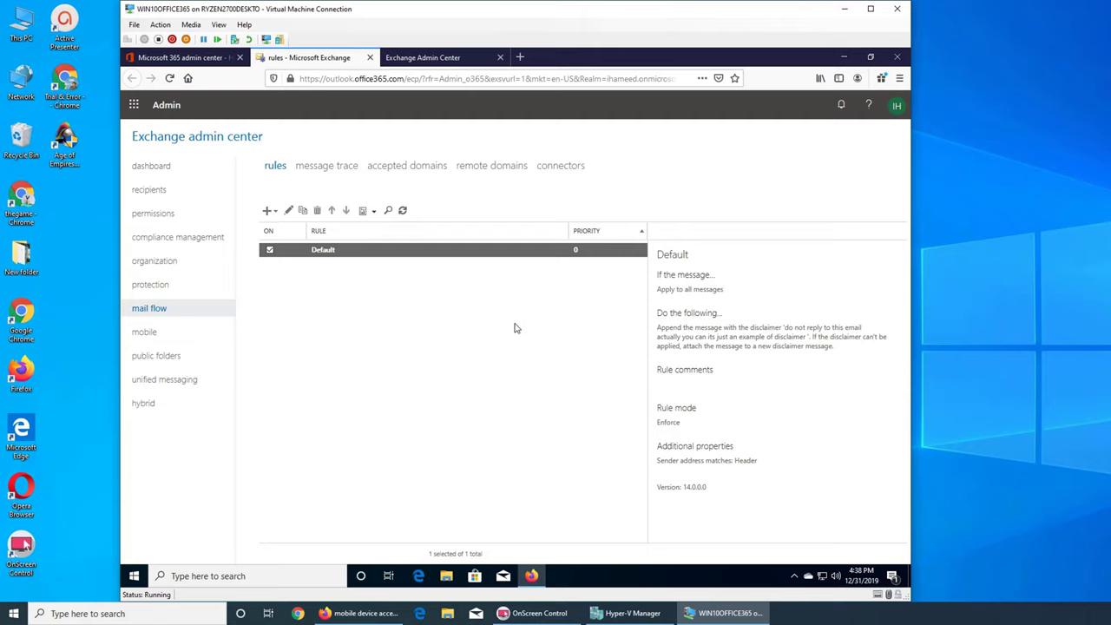
Go back to the mobile section to see the empty quarantined devices and device access rules lists
click(171, 338)
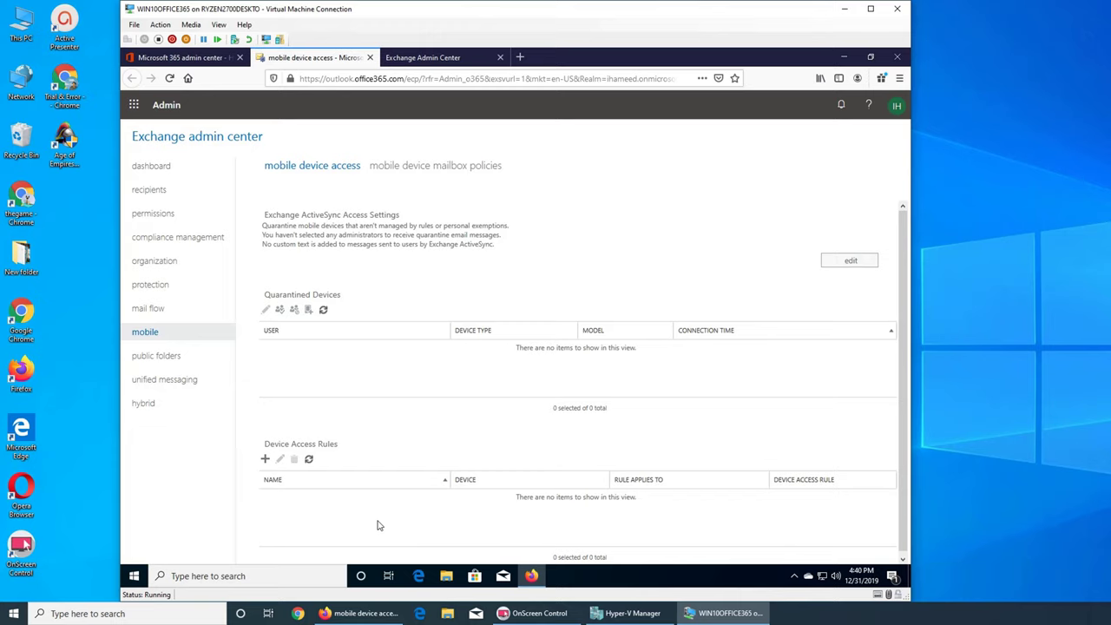
Change the Exchange ActiveSync access settings to 'Allow access' for unmanaged devices and save
click(846, 265)
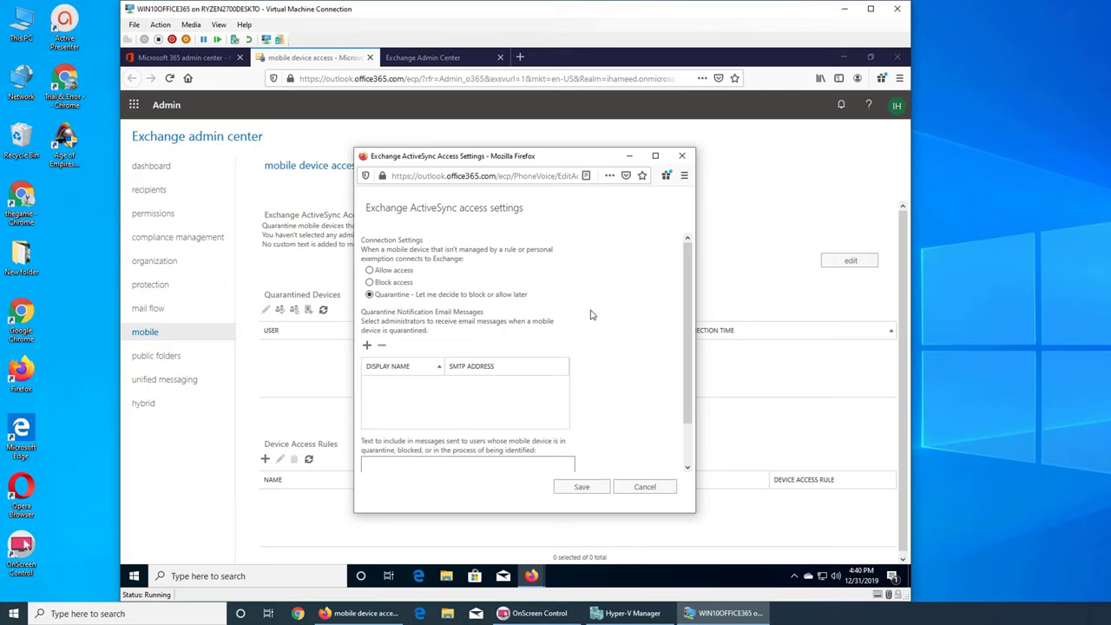
click(398, 274)
click(585, 488)
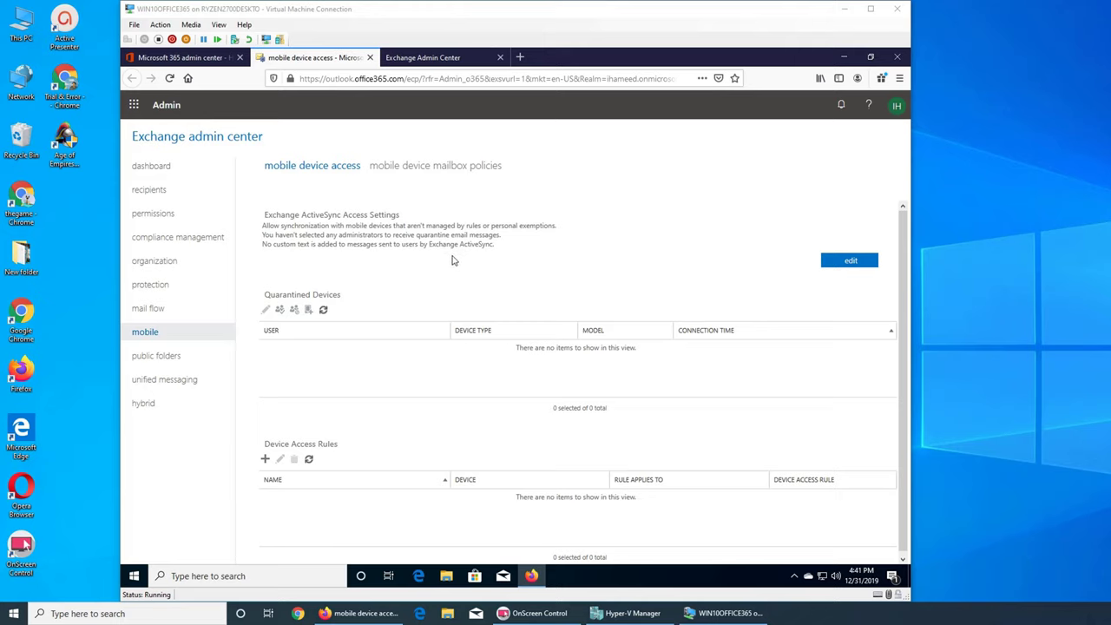
Save ActiveSync access as 'Quarantine – Let me decide to block or allow later' and refresh the quarantine list
click(841, 263)
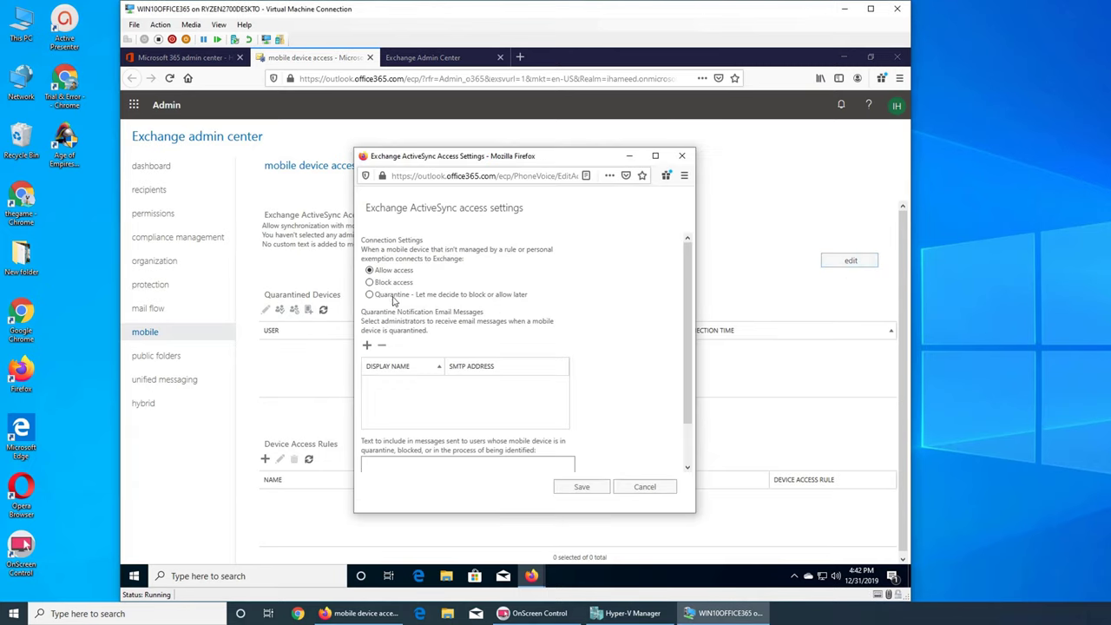
click(585, 488)
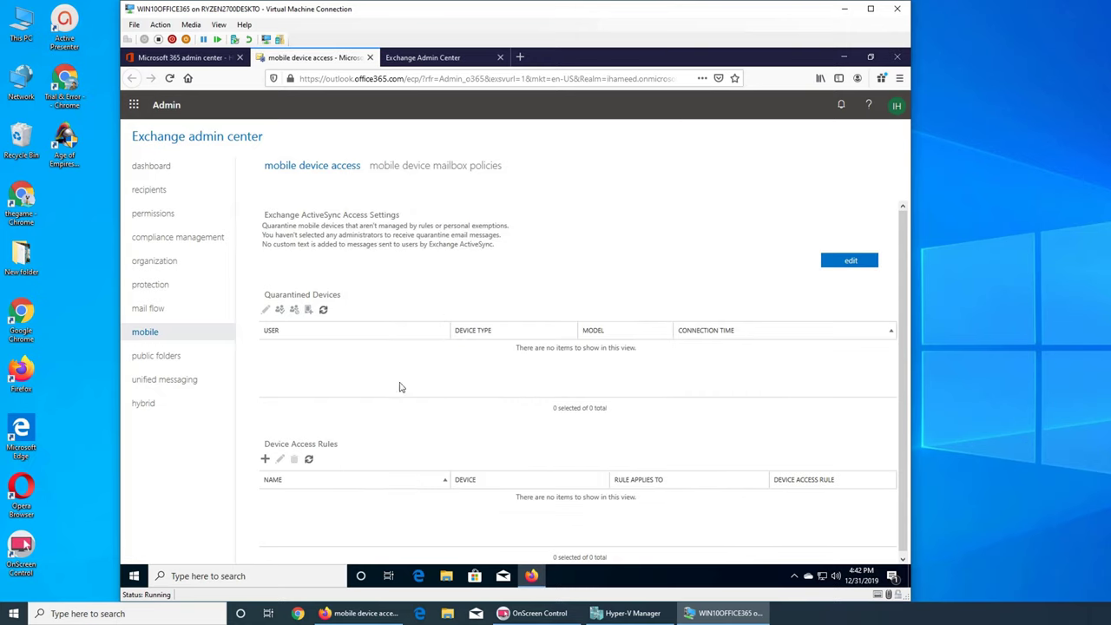
click(323, 311)
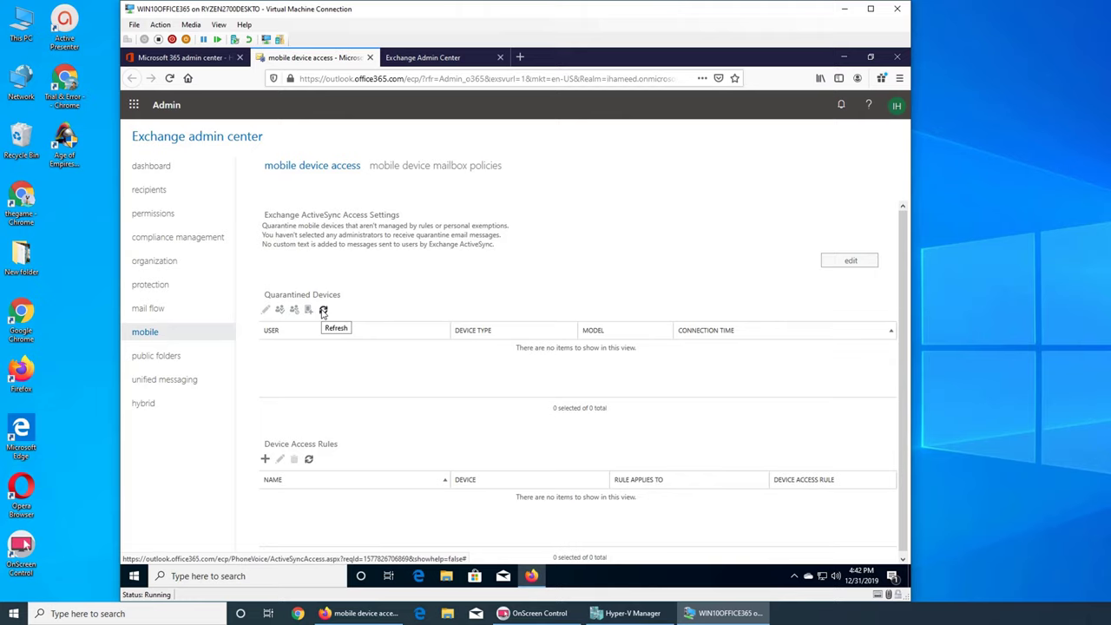
click(324, 312)
click(406, 166)
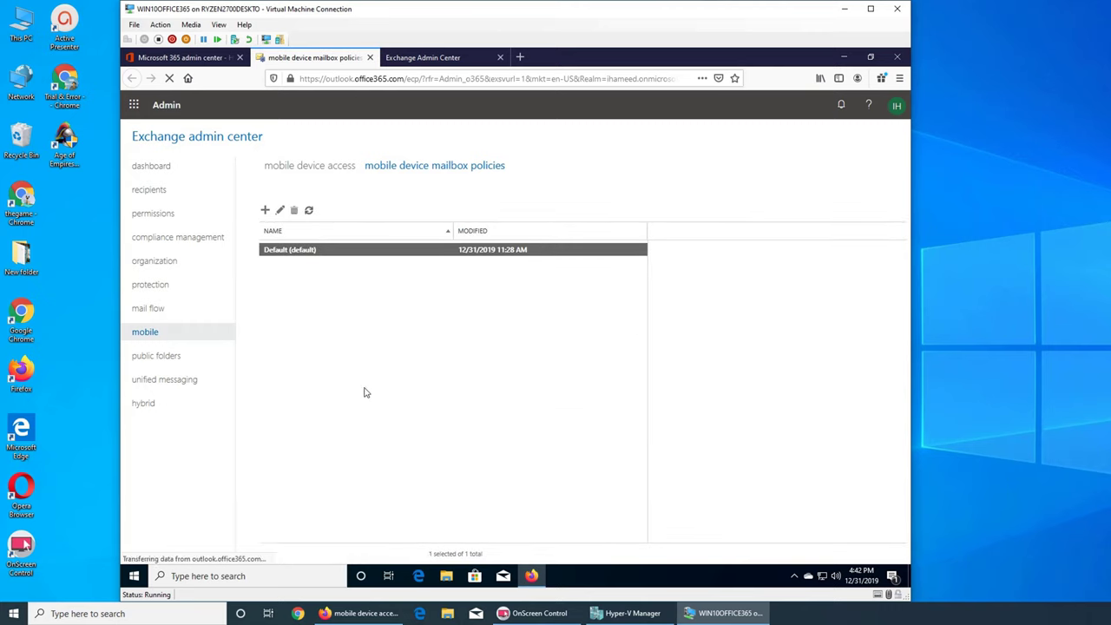
click(313, 168)
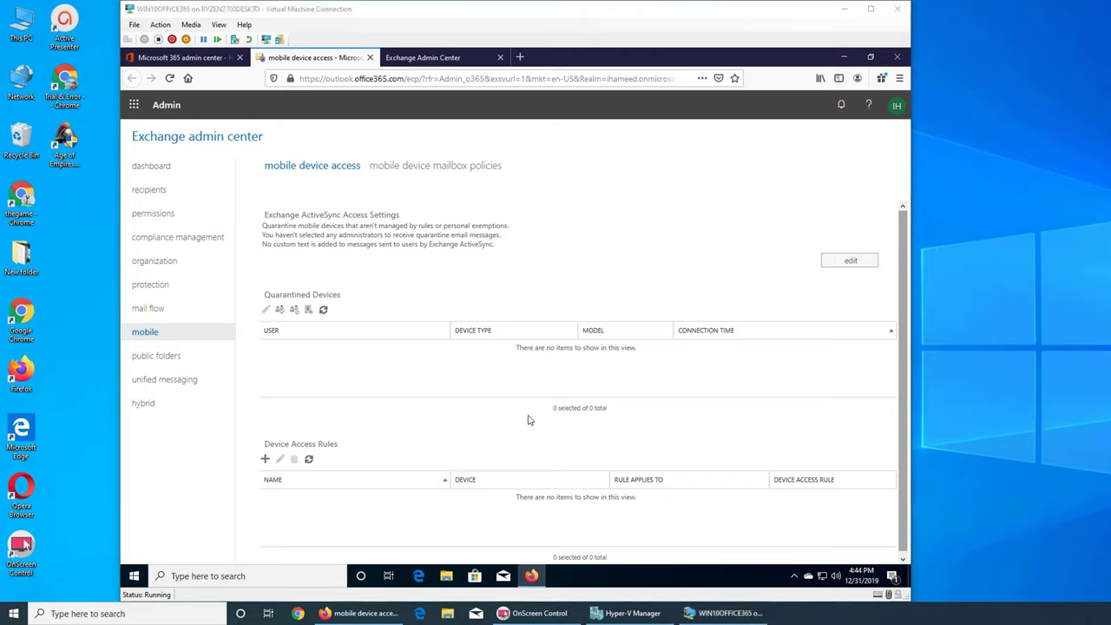
Refresh to list the user's quarantined Outlook device, check its details, then edit ActiveSync access settings
click(322, 310)
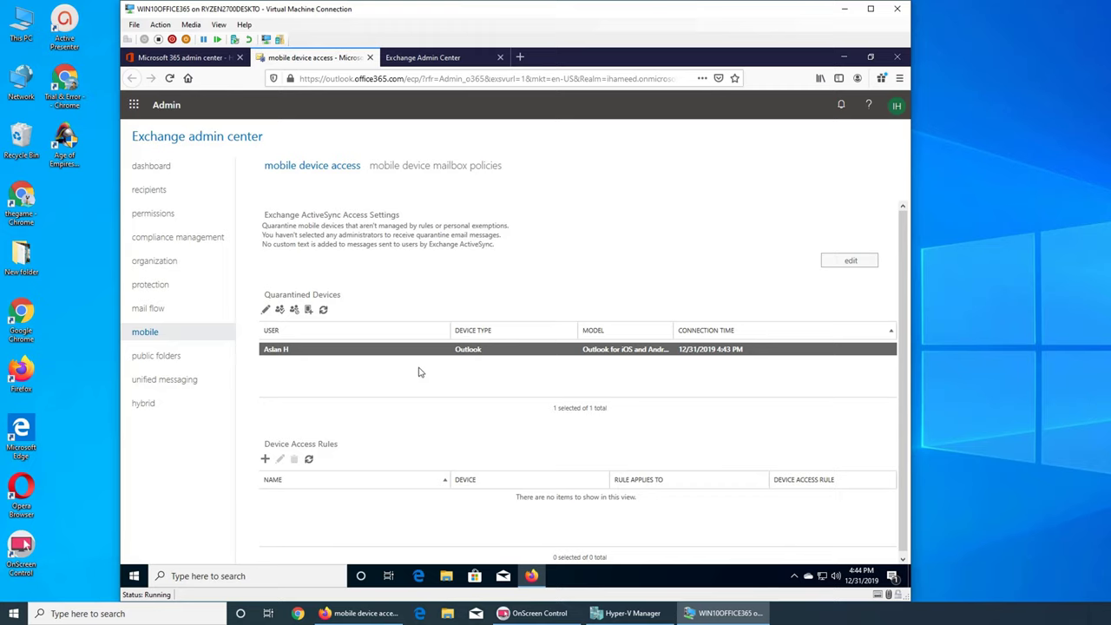
click(267, 311)
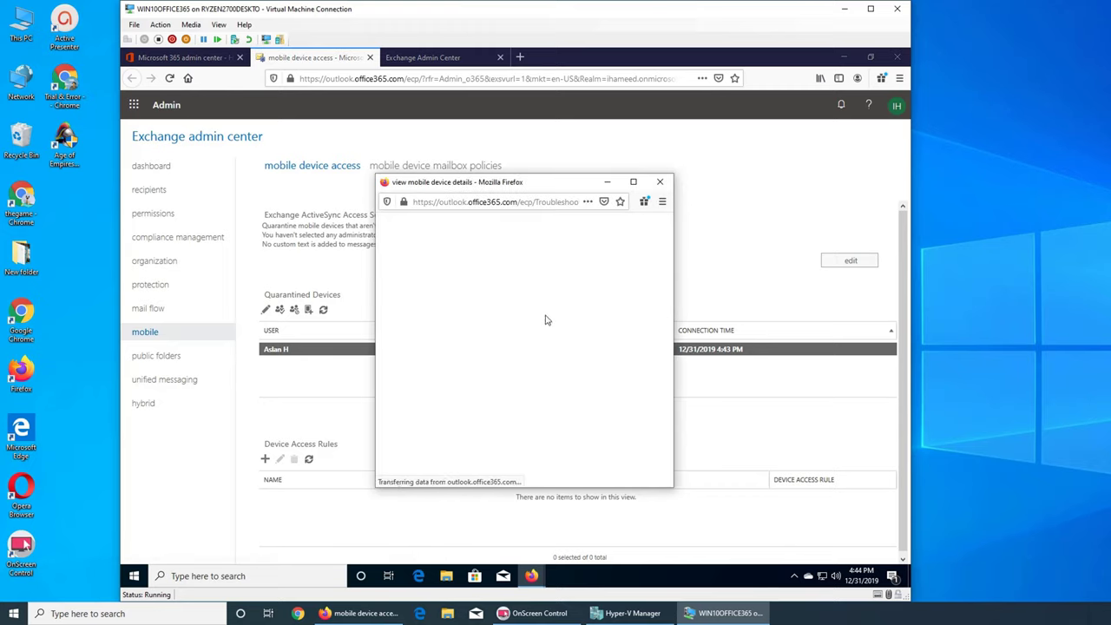
click(664, 184)
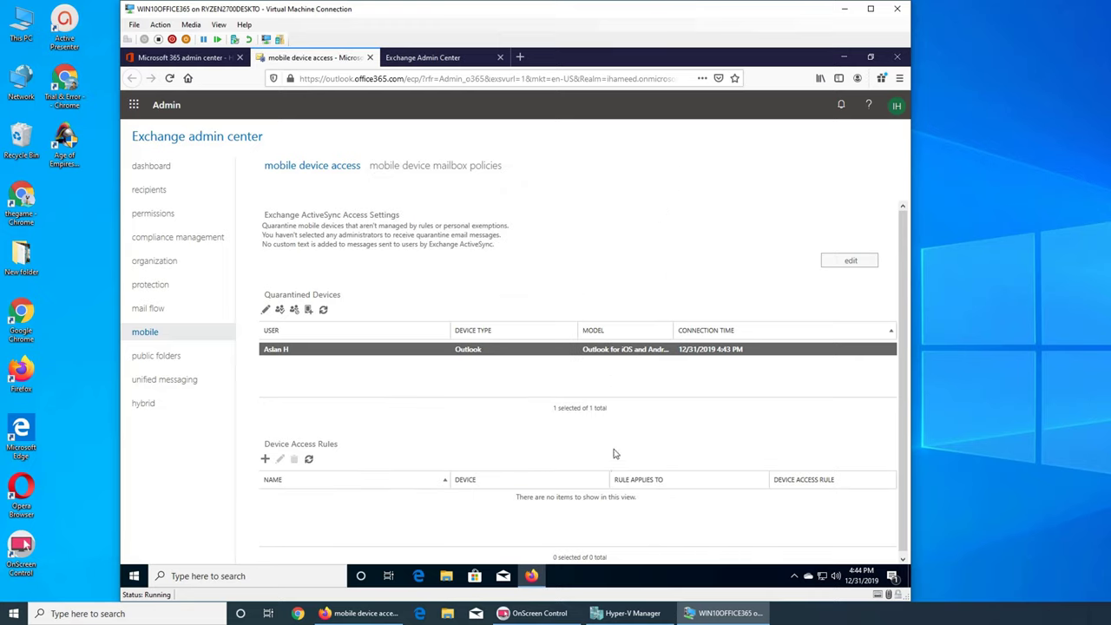
click(860, 262)
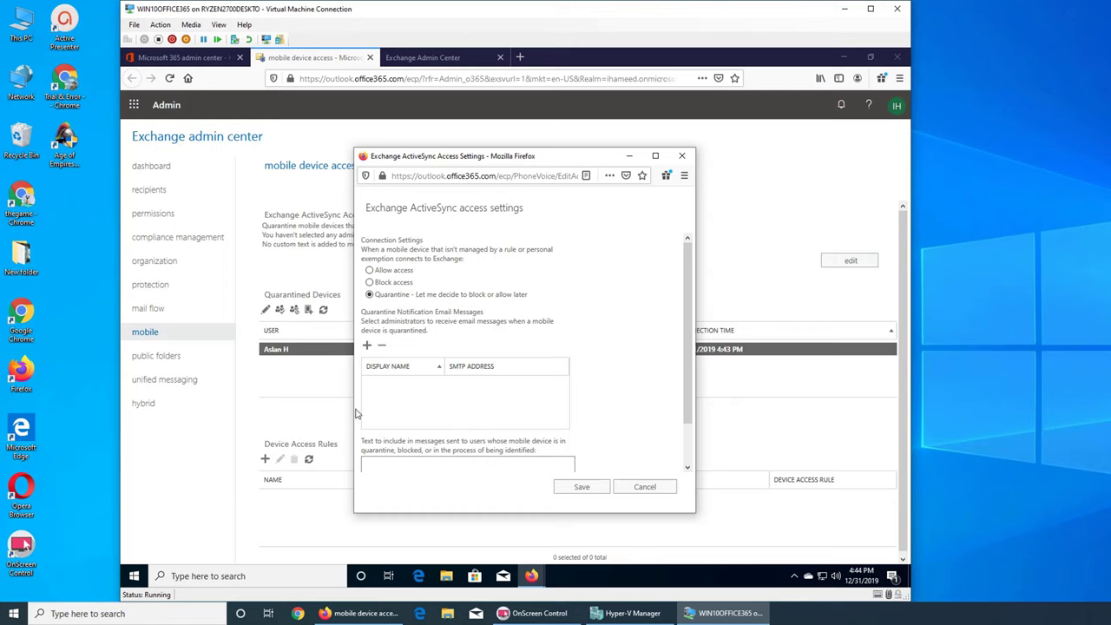
Review the quarantine message field, then cancel the ActiveSync settings editor without saving
scroll(417, 393, down, 1)
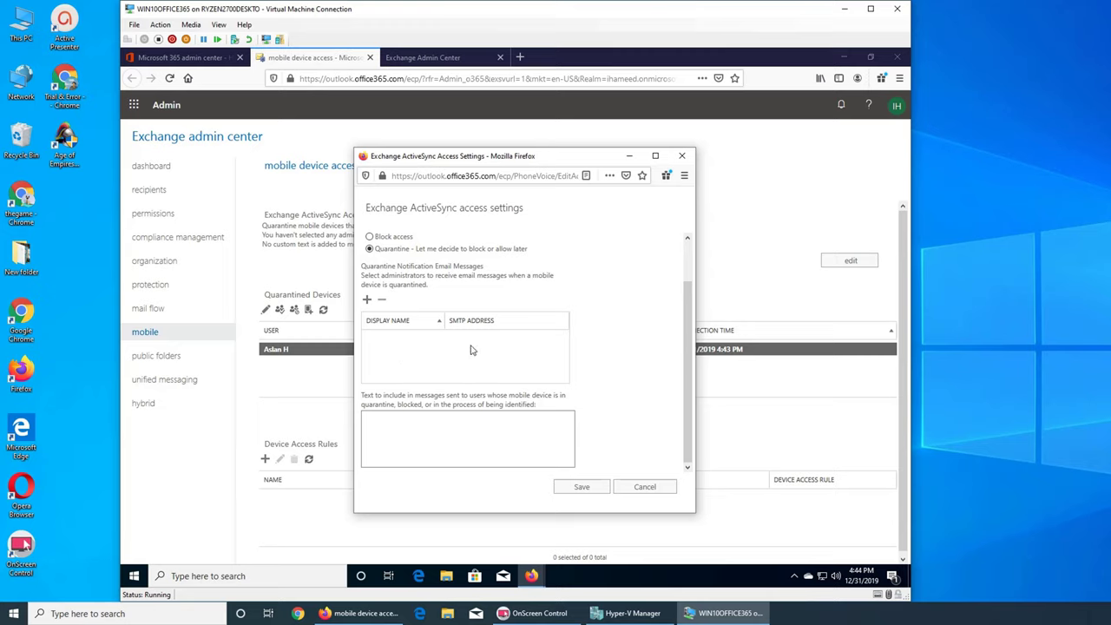
click(475, 458)
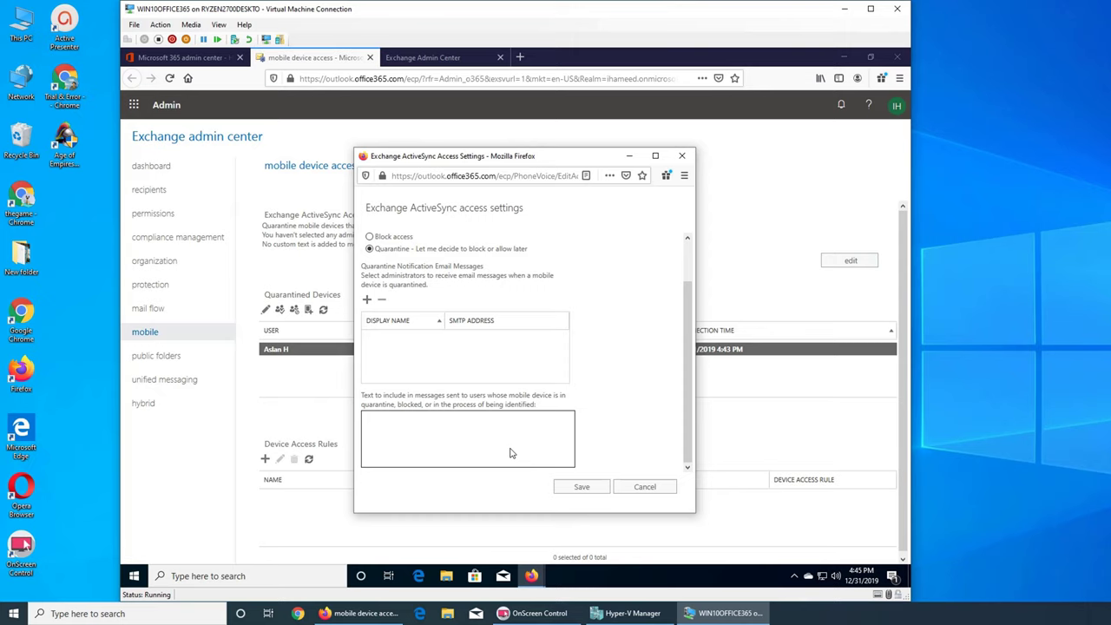
click(664, 494)
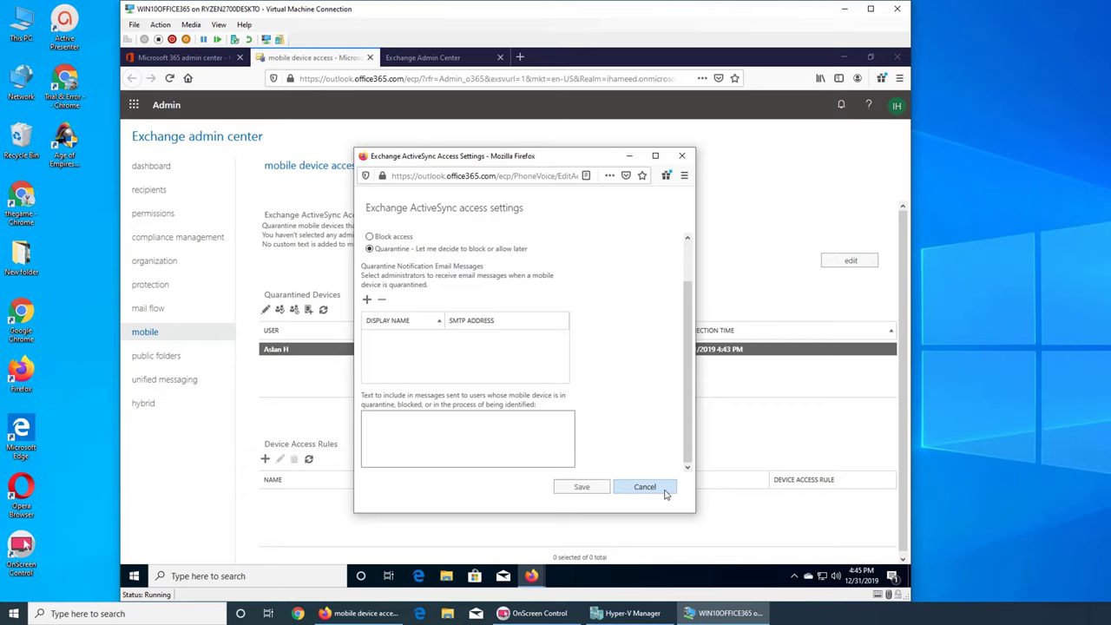
click(665, 493)
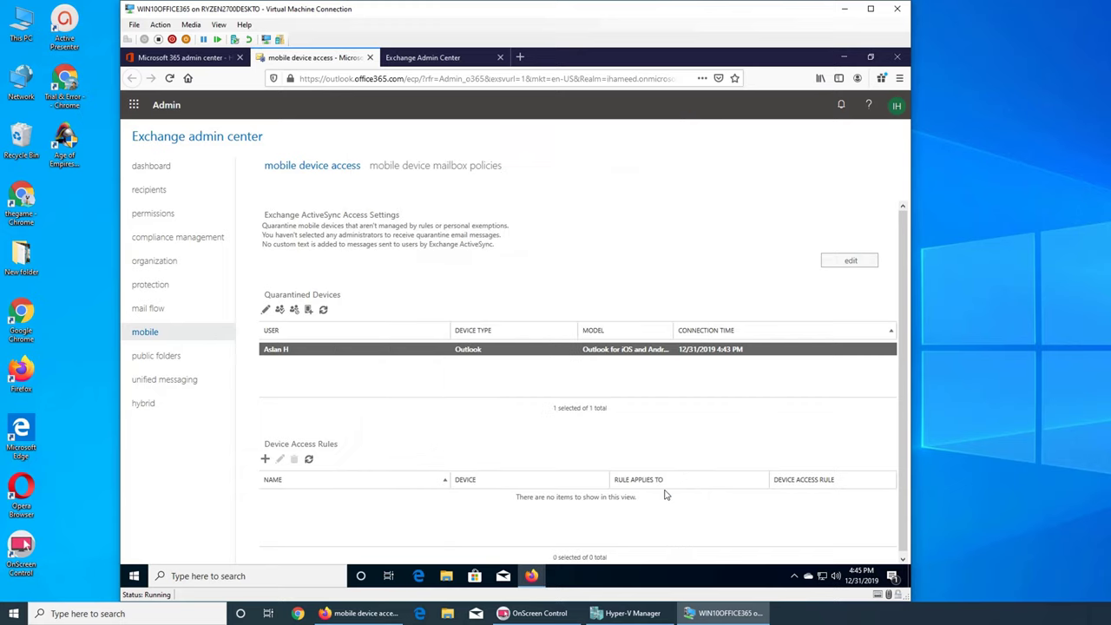
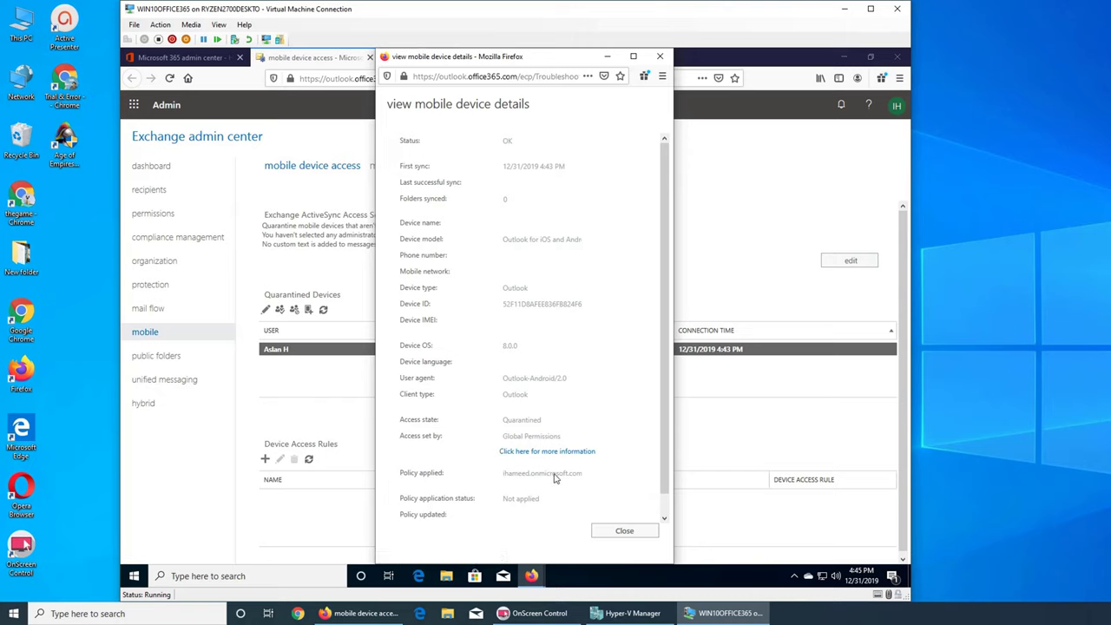
Change unmanaged-device ActiveSync access to Allow access, then refresh the now-empty Quarantined Devices list
click(621, 530)
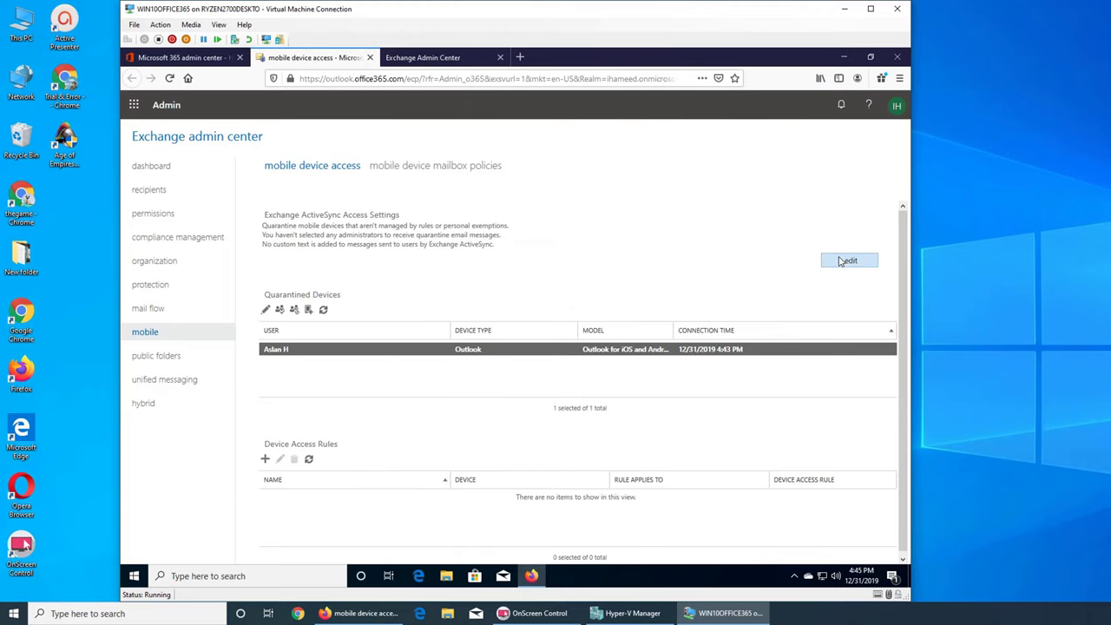
click(840, 262)
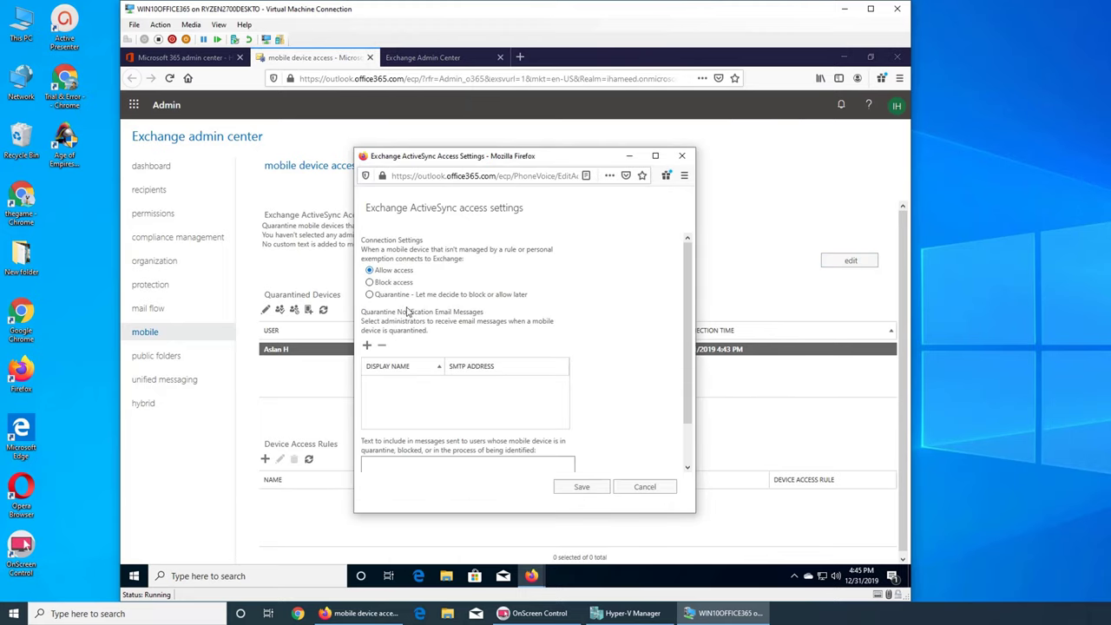
click(580, 487)
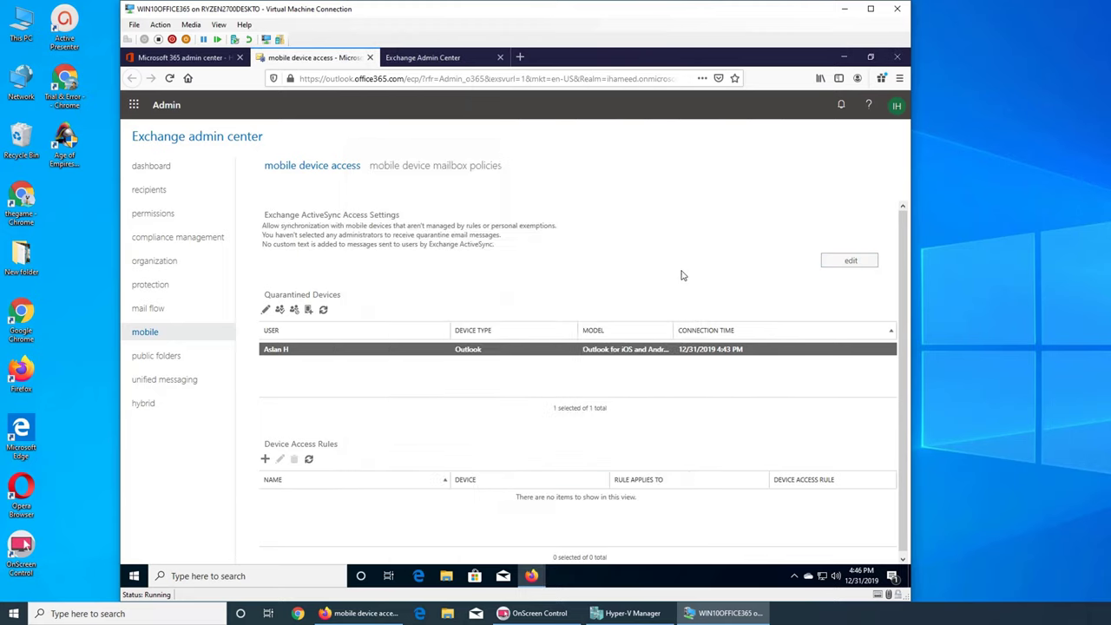
click(323, 309)
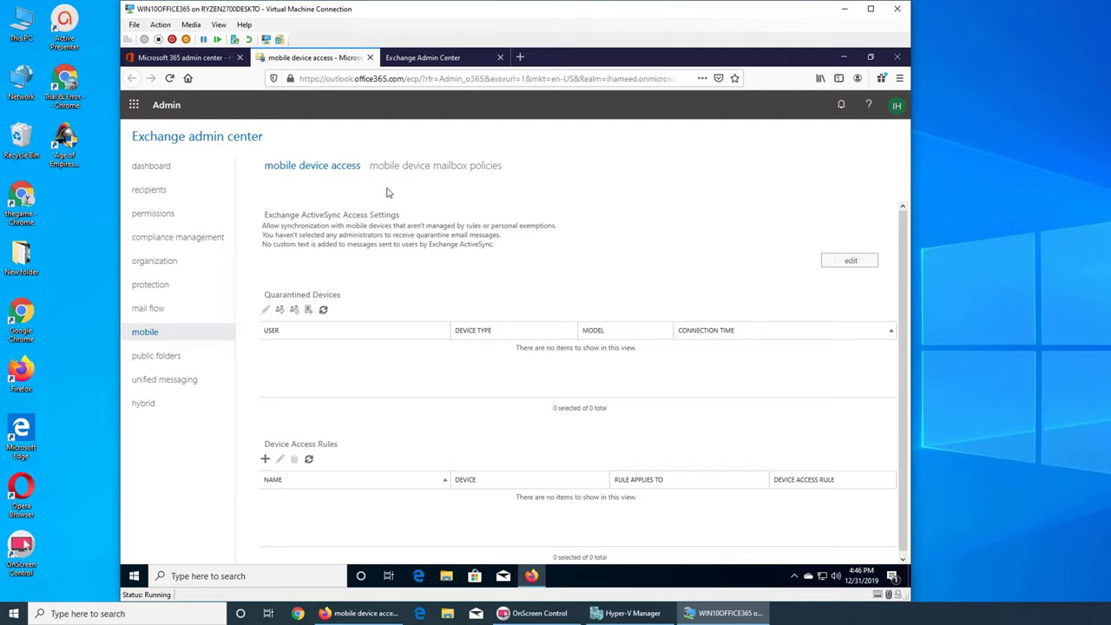
Open a blank new policy form from the mobile device mailbox policies tab
click(409, 170)
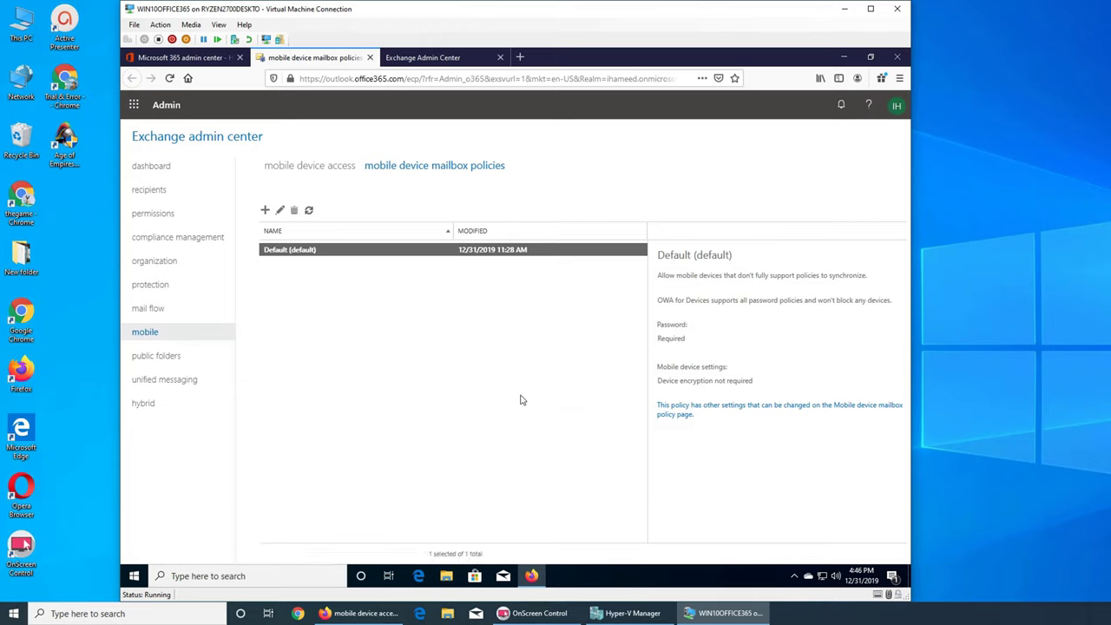
click(266, 211)
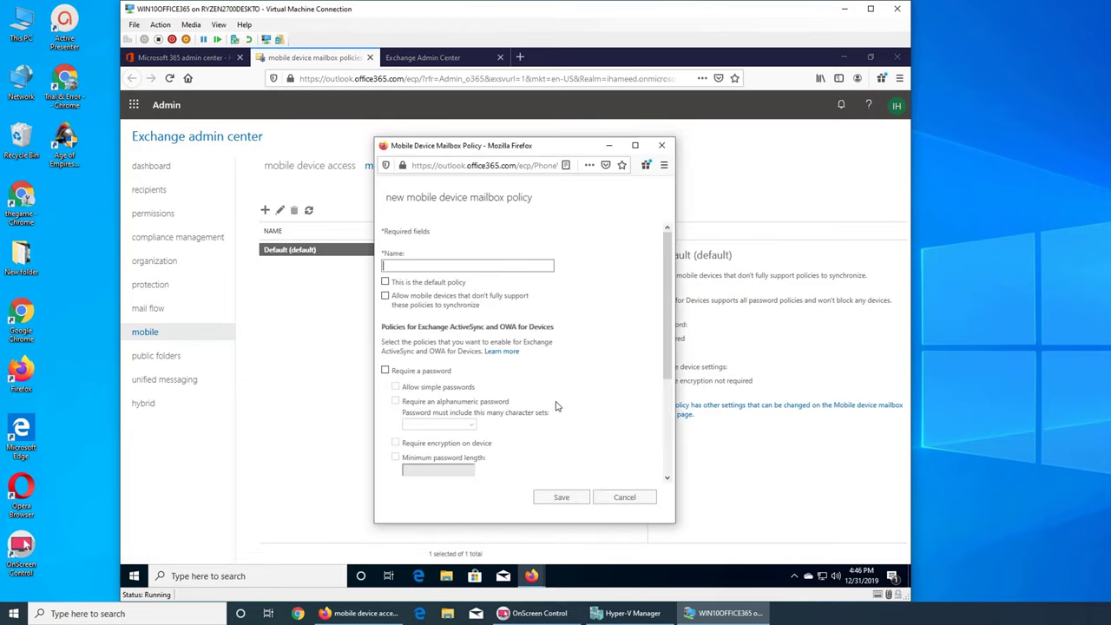
scroll(491, 400, down, 3)
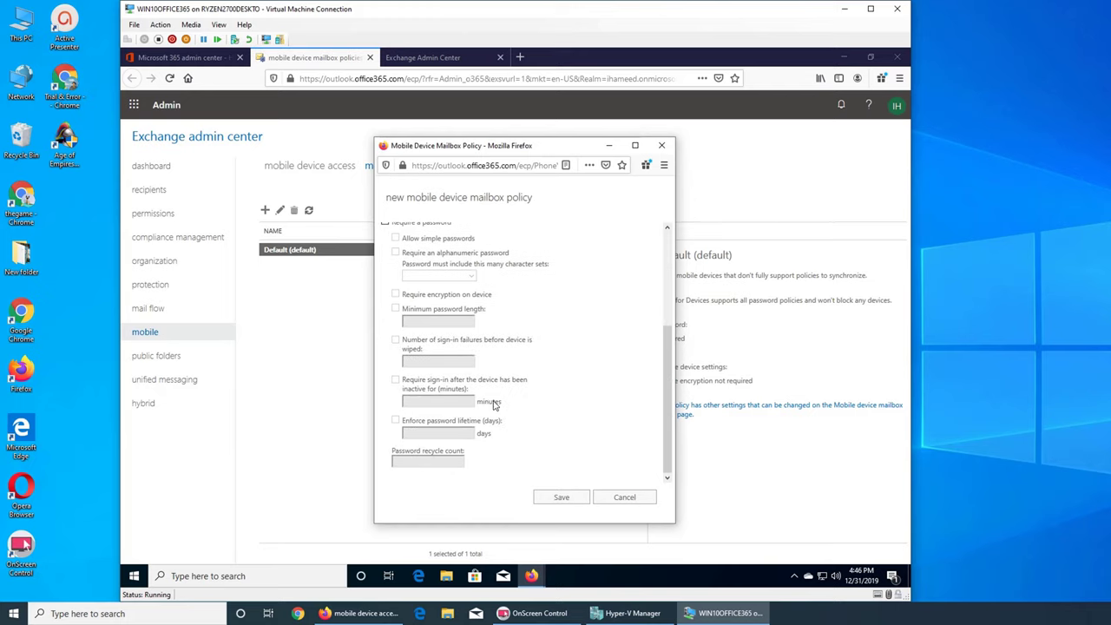
scroll(555, 338, up, 5)
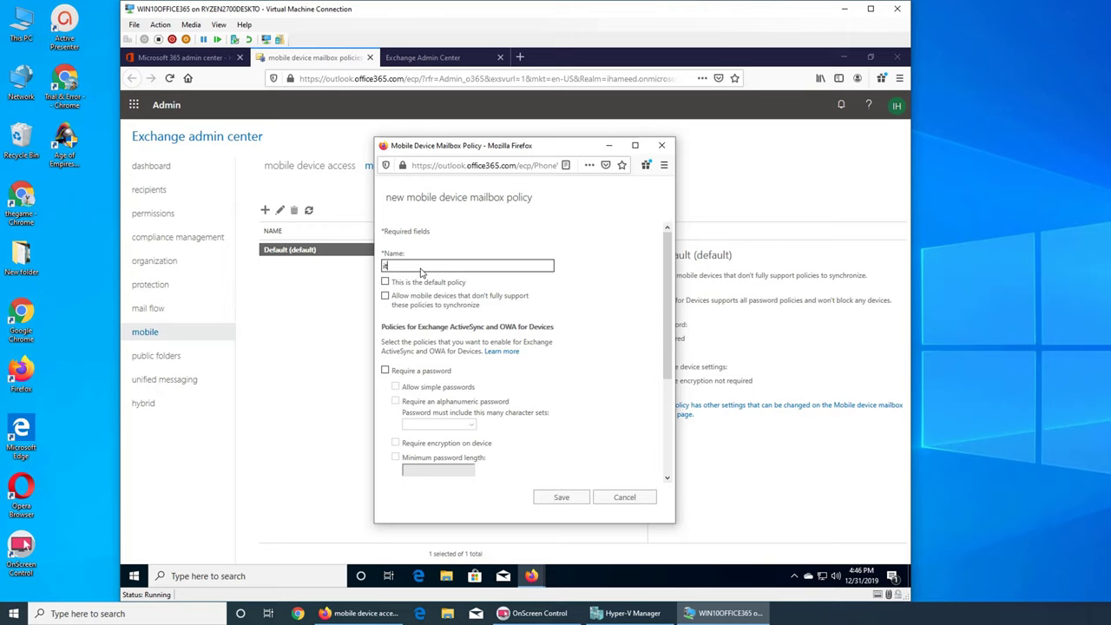
Enter 'IOS policy' as the new policy's name, correcting two mistyped attempts
text(ITest)
key(BackSpace)
key(BackSpace)
key(BackSpace)
key(BackSpace)
text(In)
key(BackSpace)
key(BackSpace)
text(IOS policy)
mouse_move(437, 284)
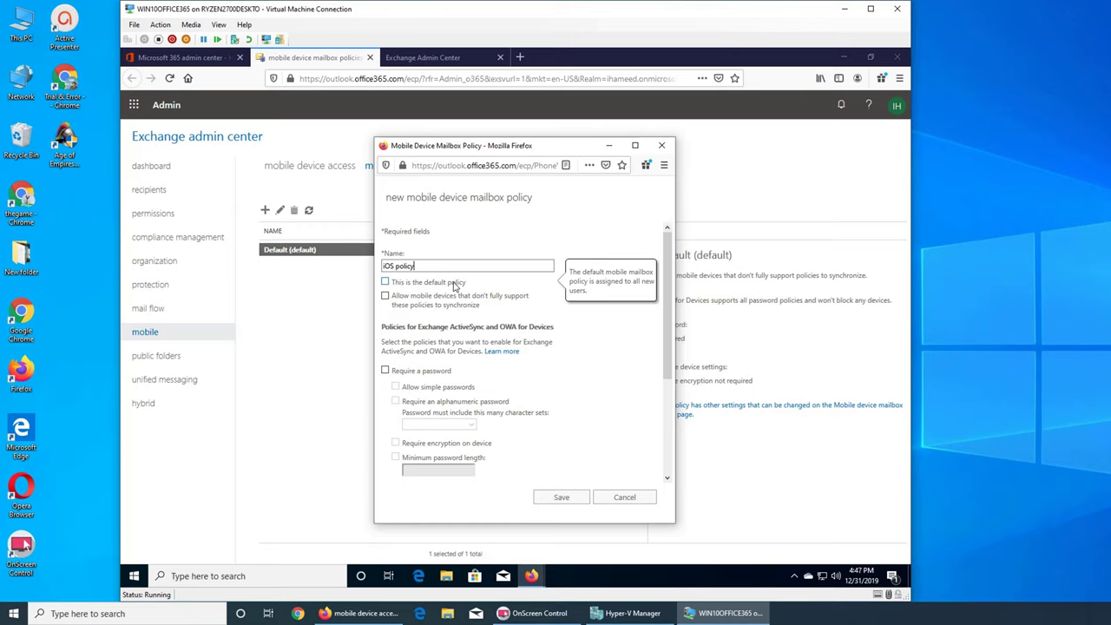
mouse_move(429, 310)
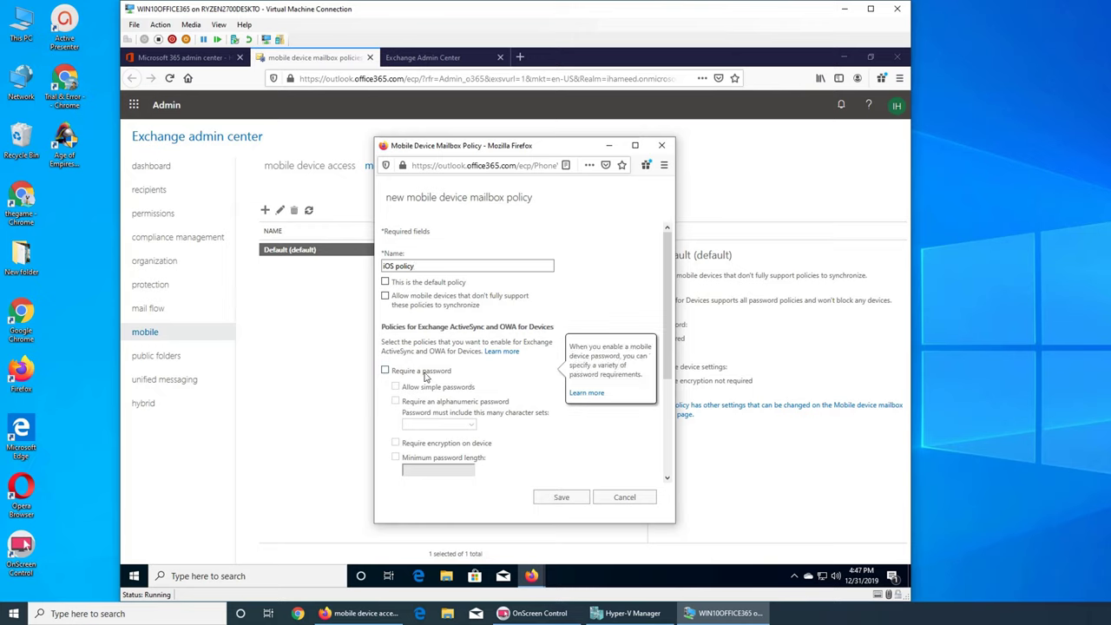
Require an alphanumeric password with 4 character sets and enable a minimum length of 8
click(424, 372)
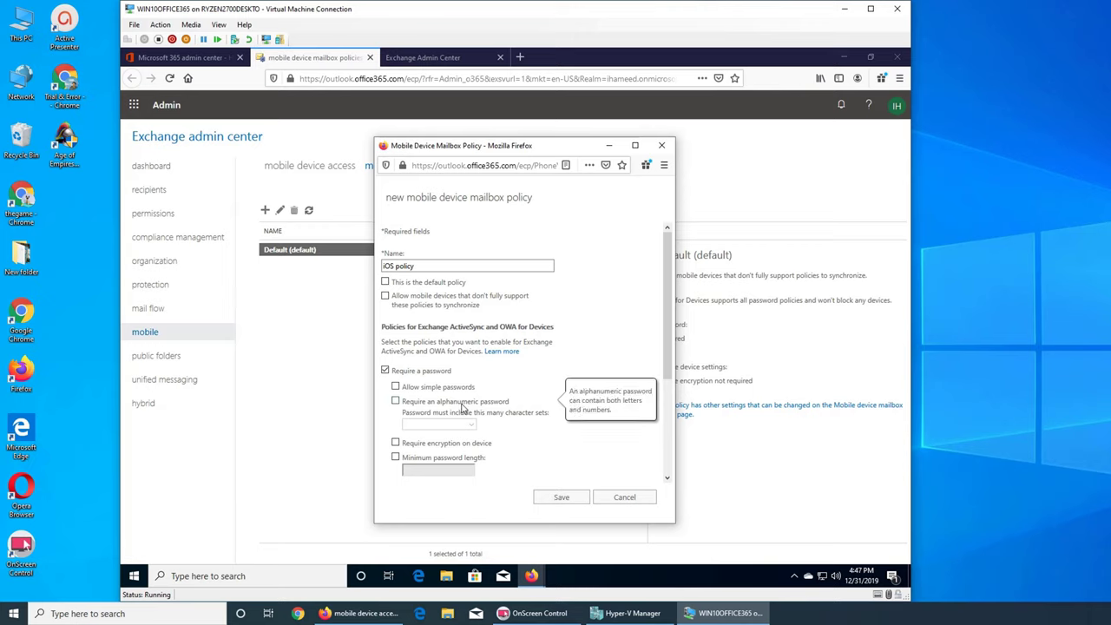
click(464, 406)
click(473, 425)
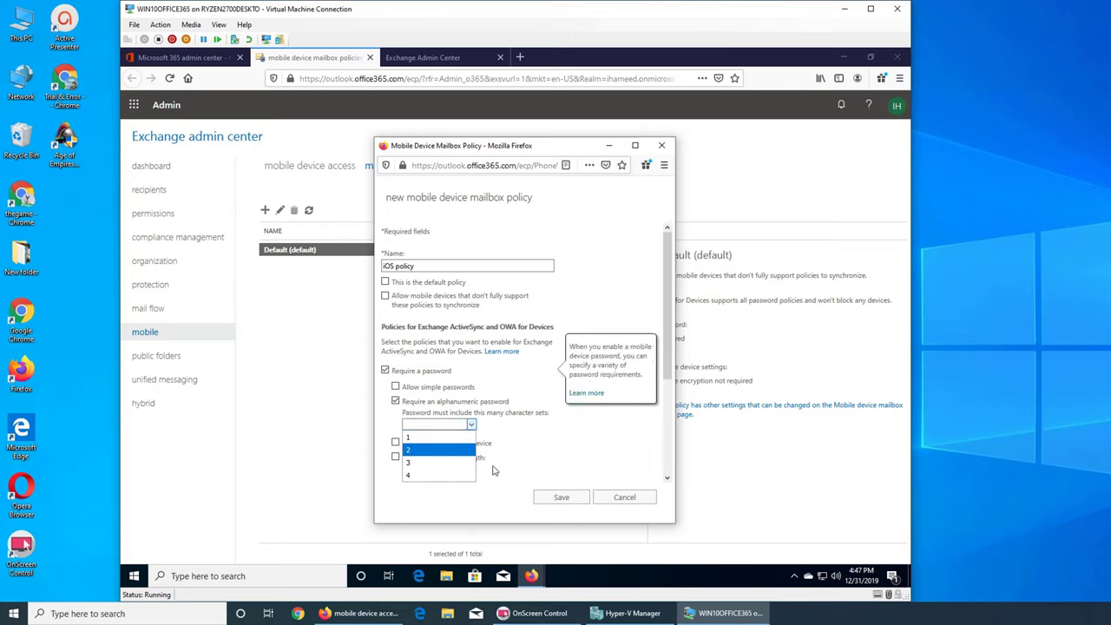
click(432, 476)
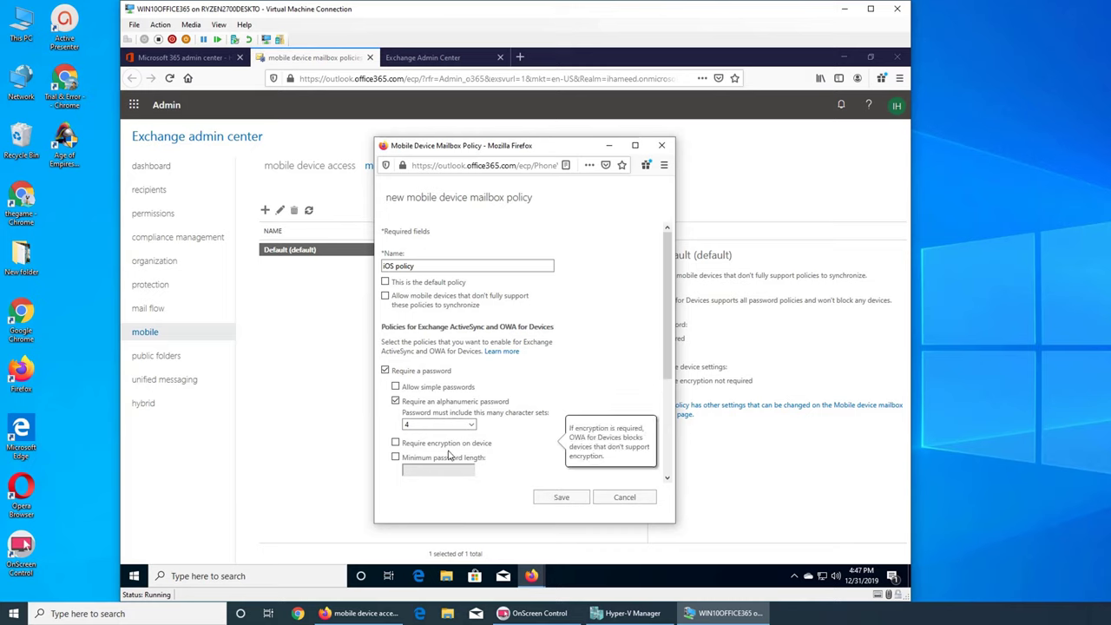
click(450, 457)
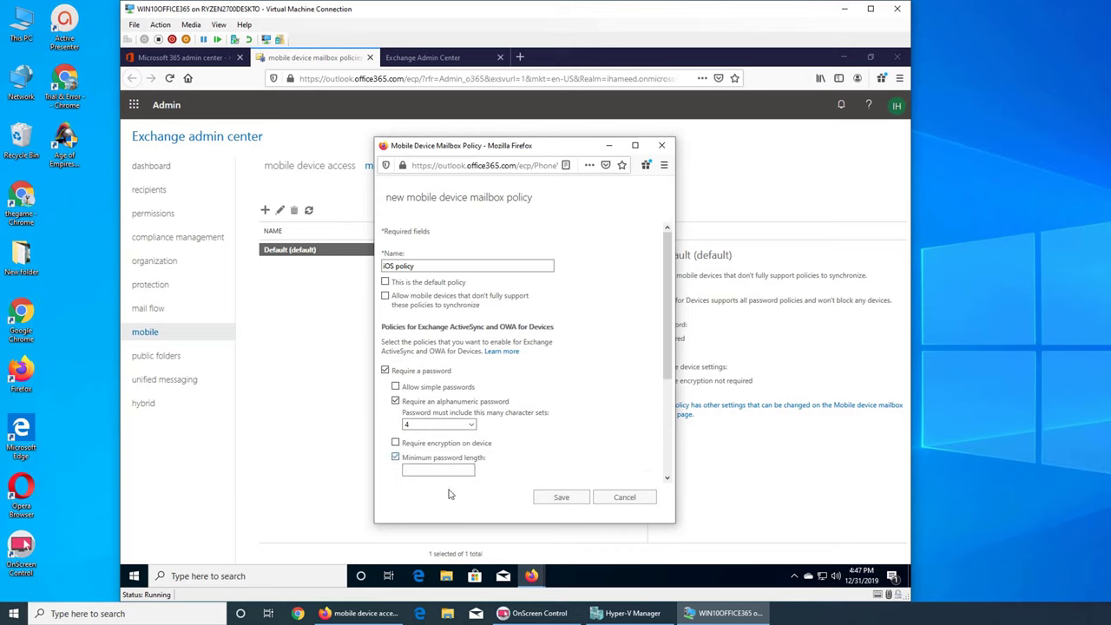
scroll(495, 429, down, 3)
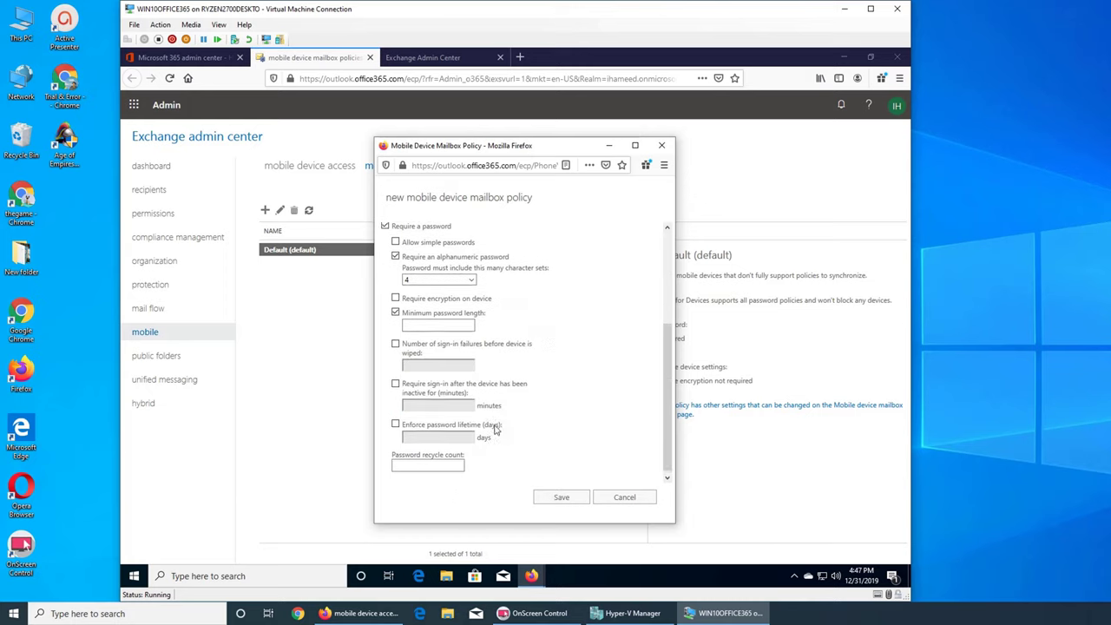
click(395, 308)
click(395, 308)
click(422, 322)
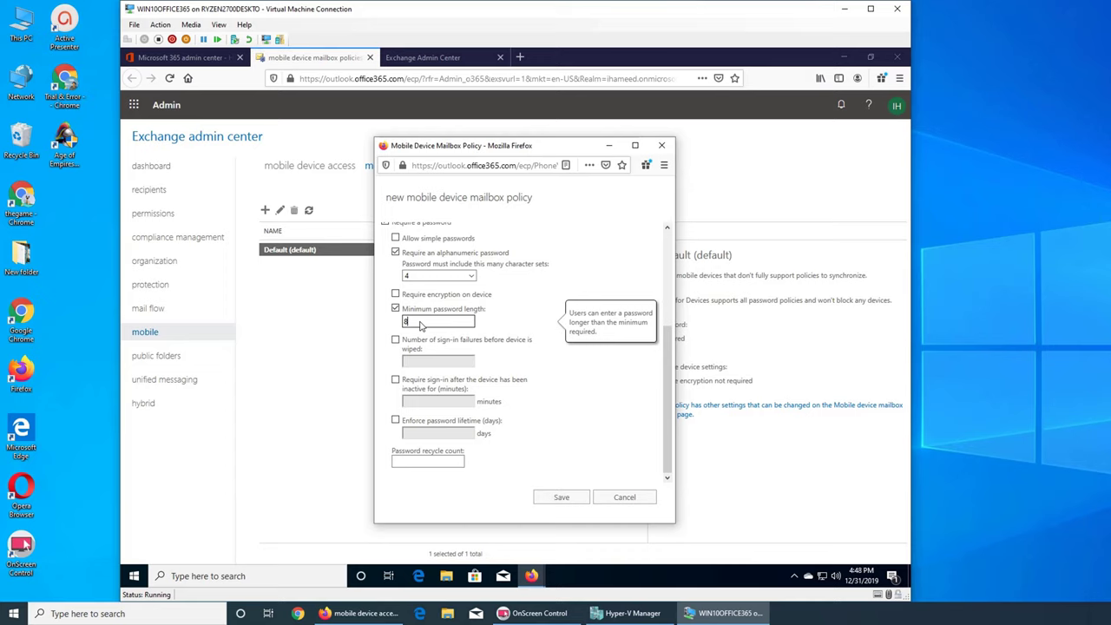
Wipe the device after 10 sign-in failures and require sign-in after 15 minutes of inactivity
click(467, 348)
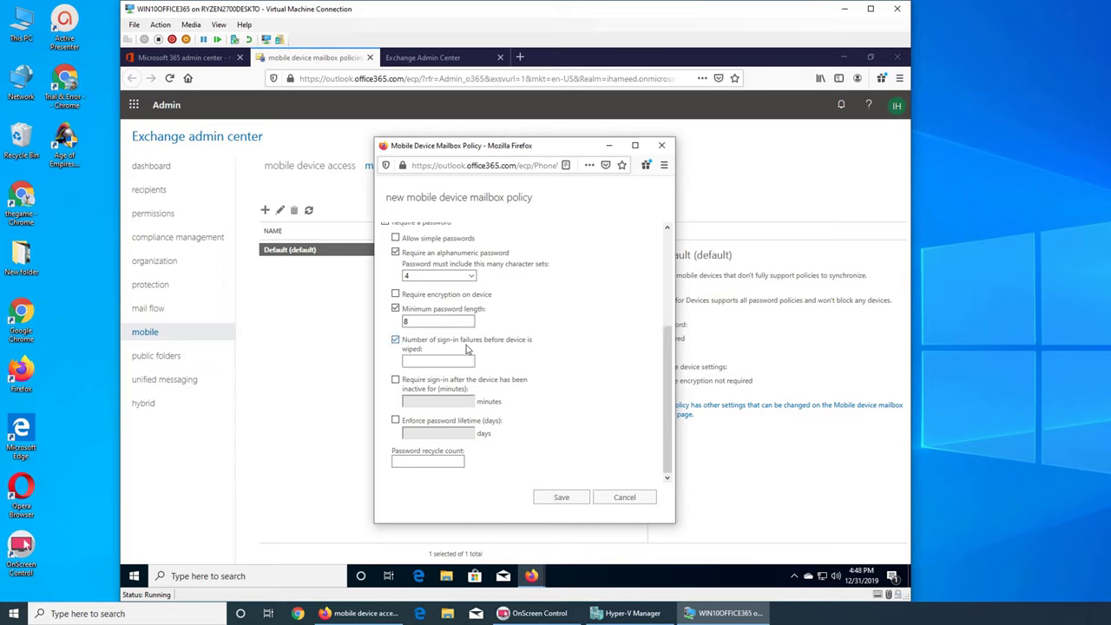
click(433, 363)
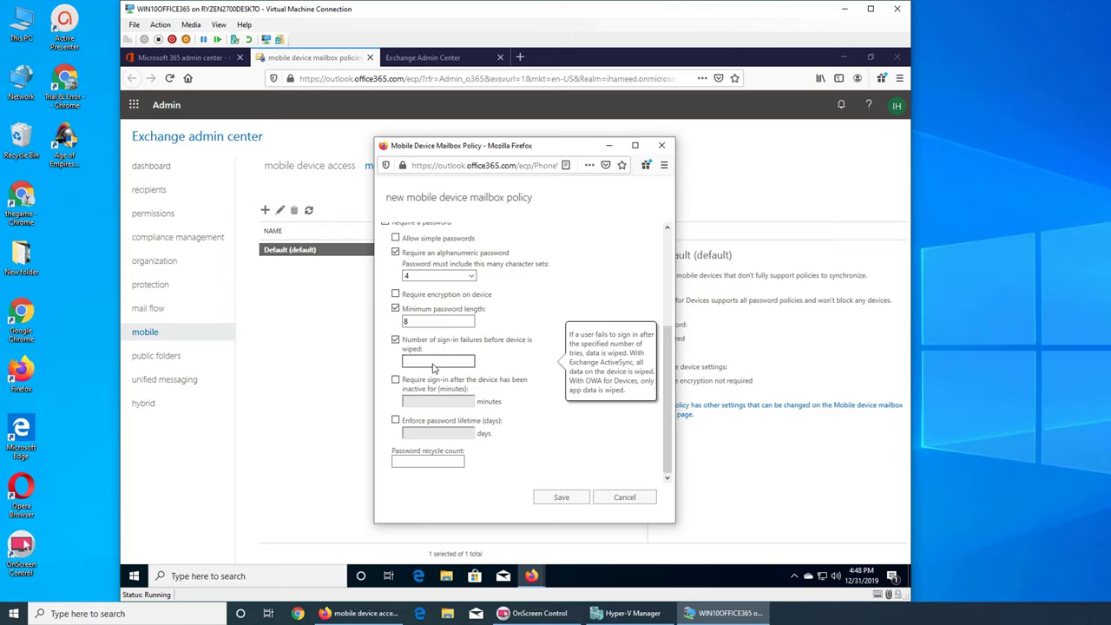
text(10)
click(435, 391)
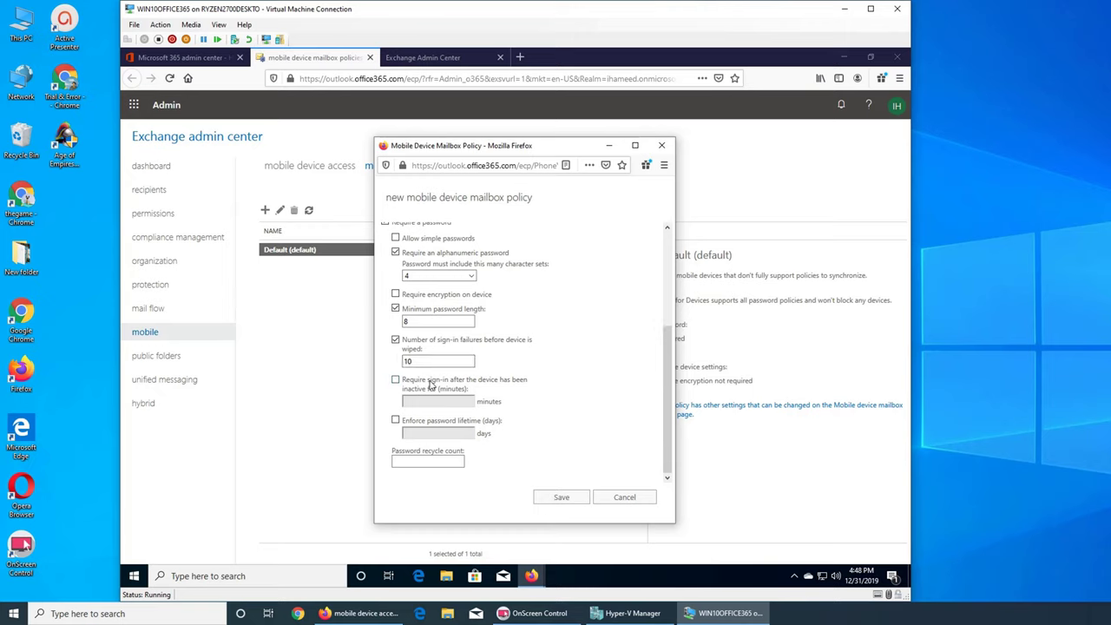
click(433, 385)
click(436, 406)
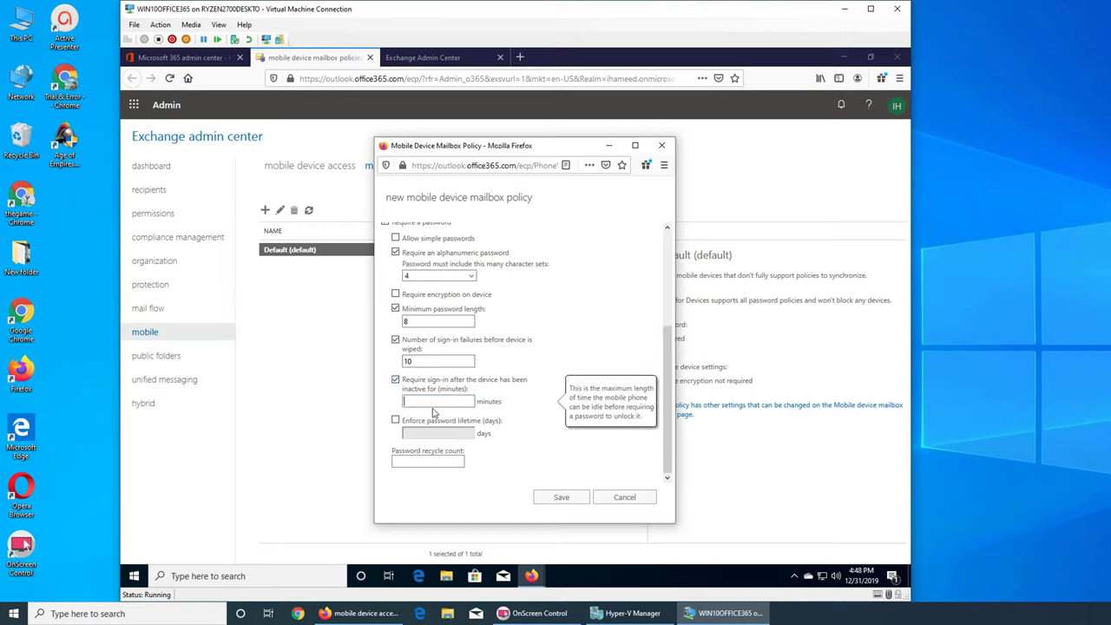
text(15)
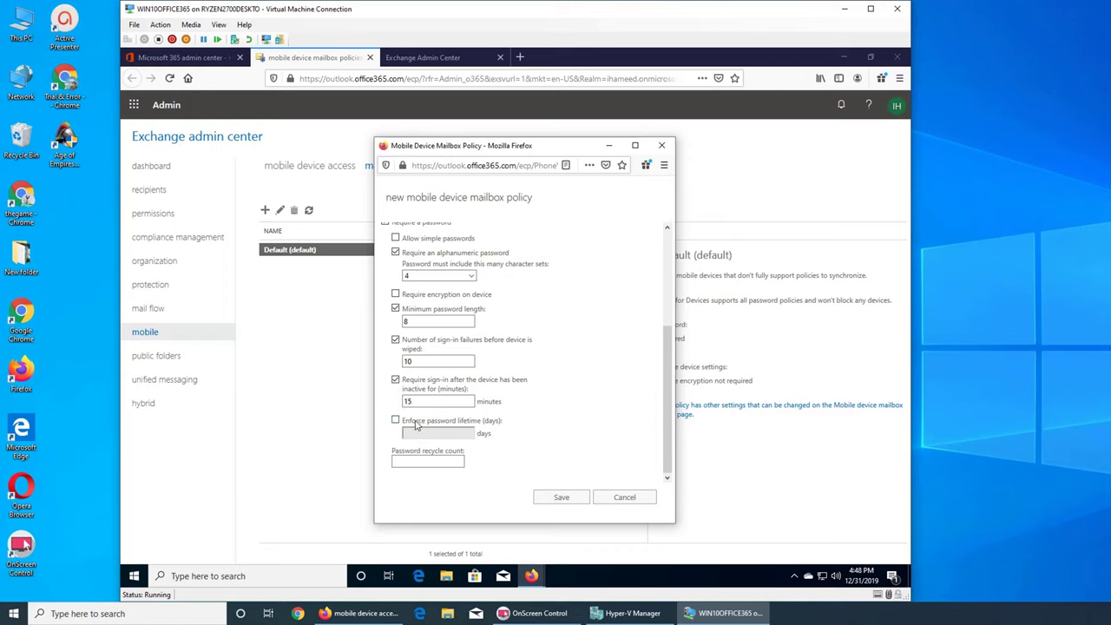
Set a 90-day password lifetime, replace the recycle count of 14, and save the policy
click(416, 423)
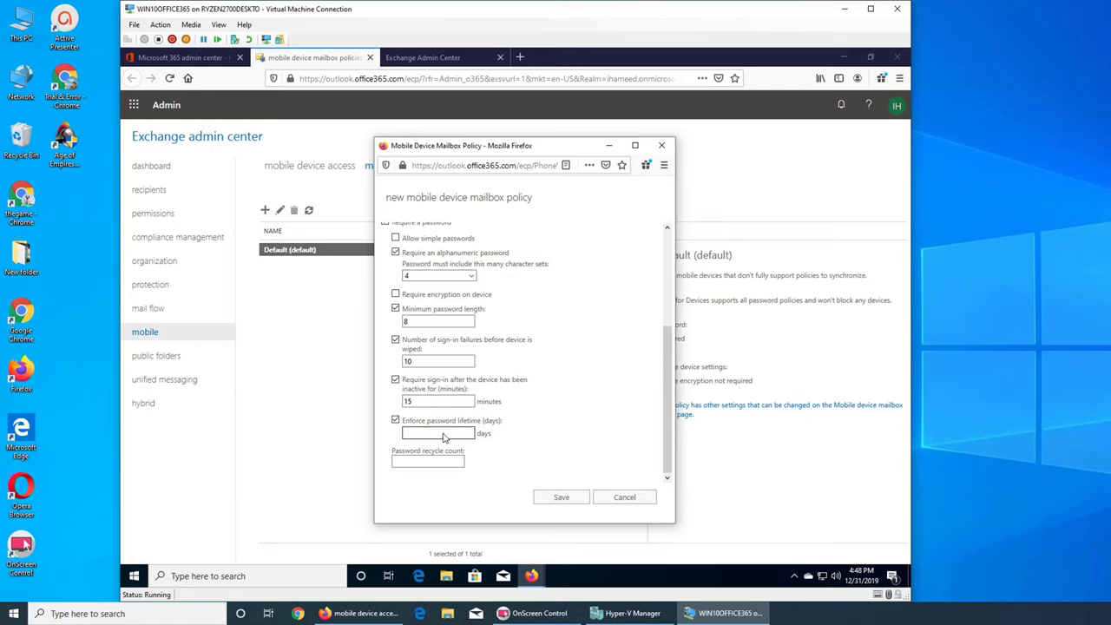
click(443, 437)
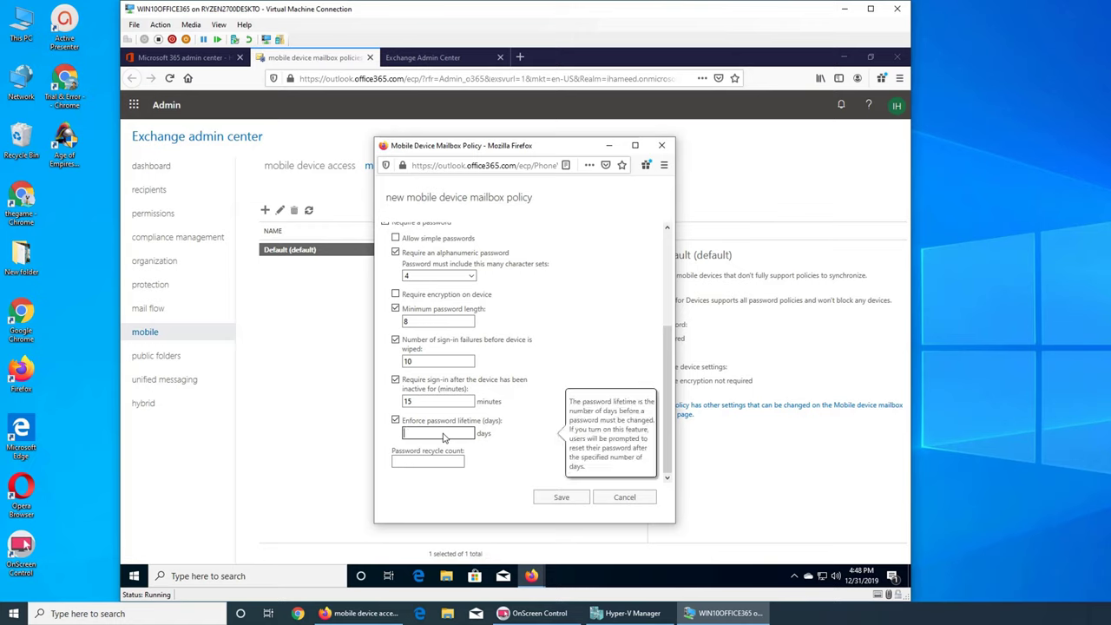
text(90)
click(421, 464)
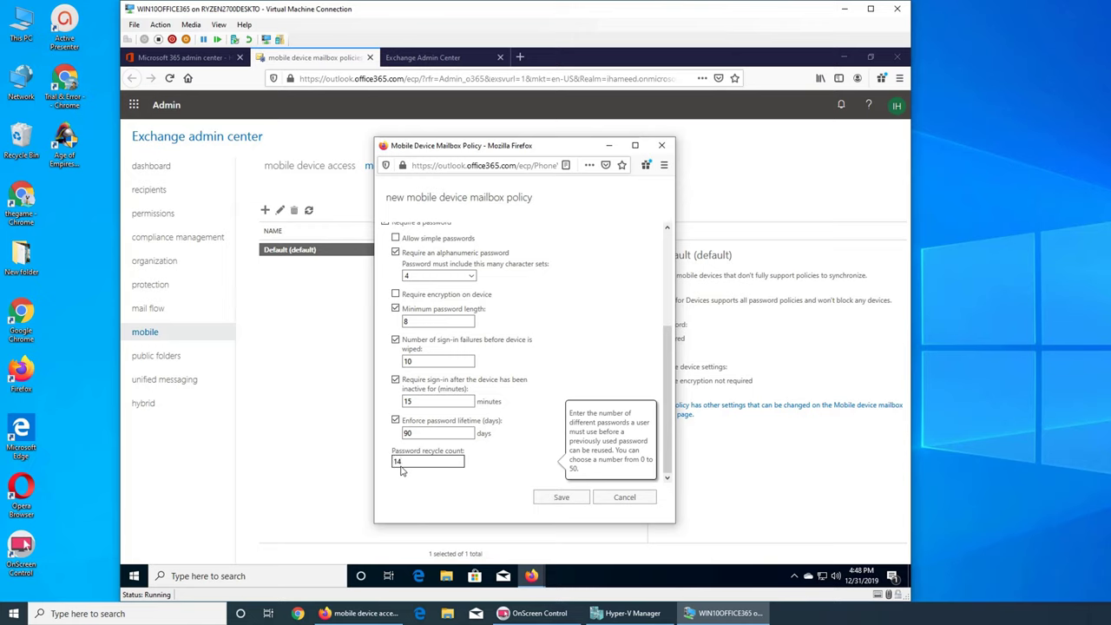
double_click(402, 465)
click(547, 499)
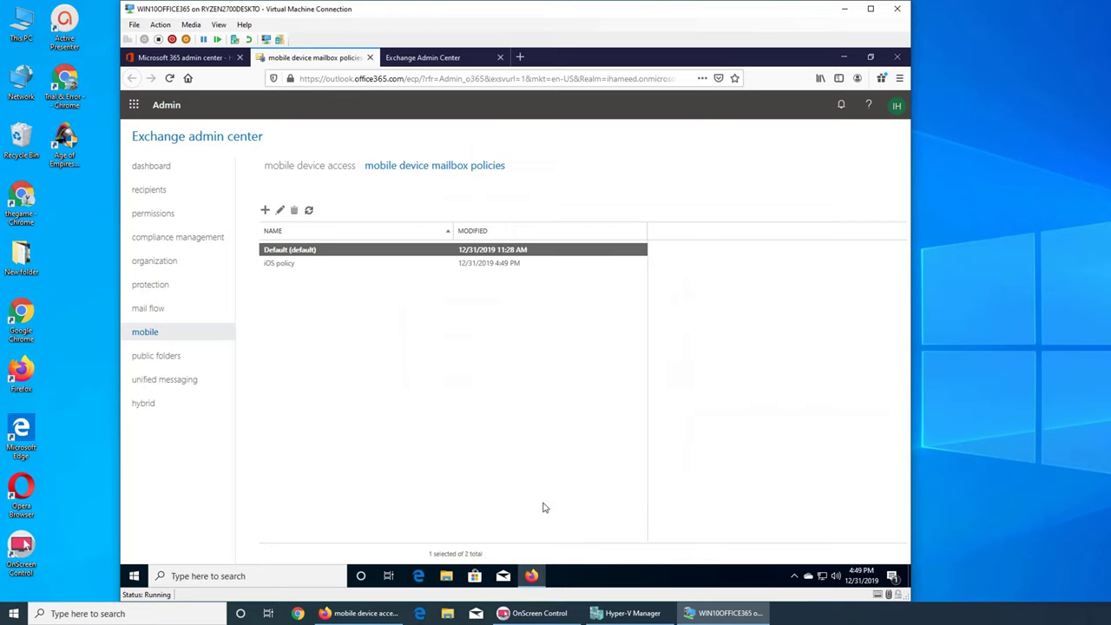
Open the Default policy, review its security password settings, and cancel without changes
click(278, 253)
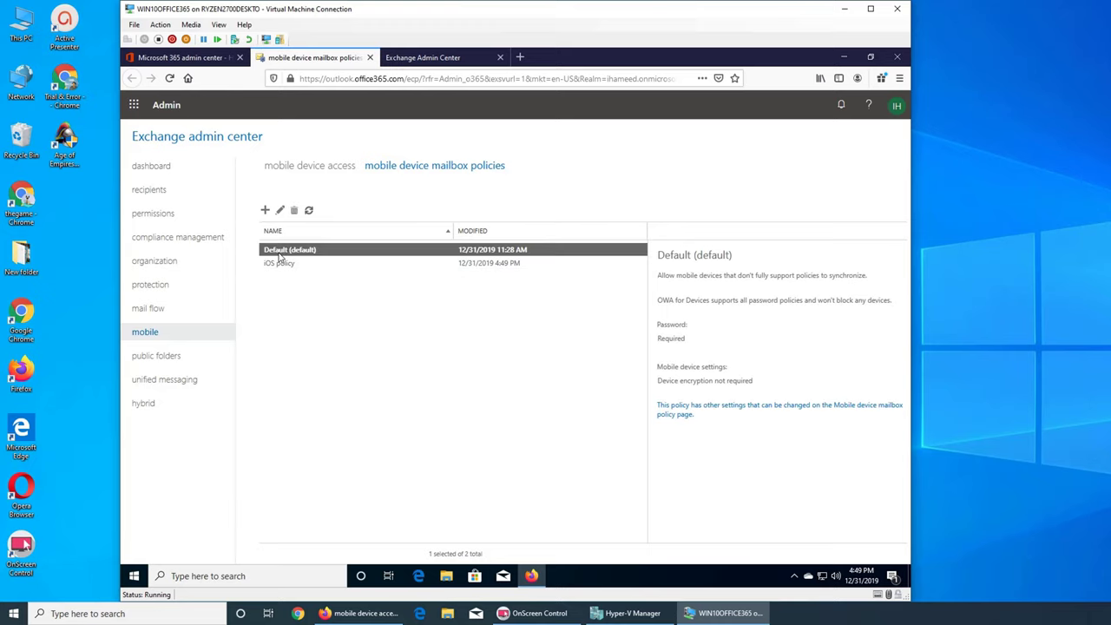
click(279, 210)
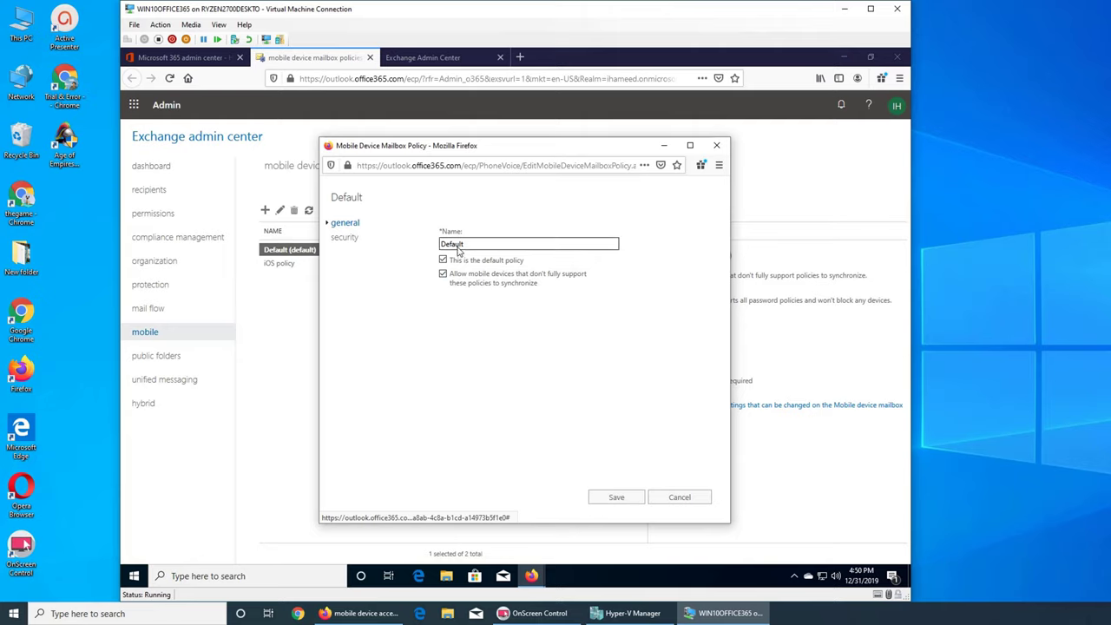
click(346, 239)
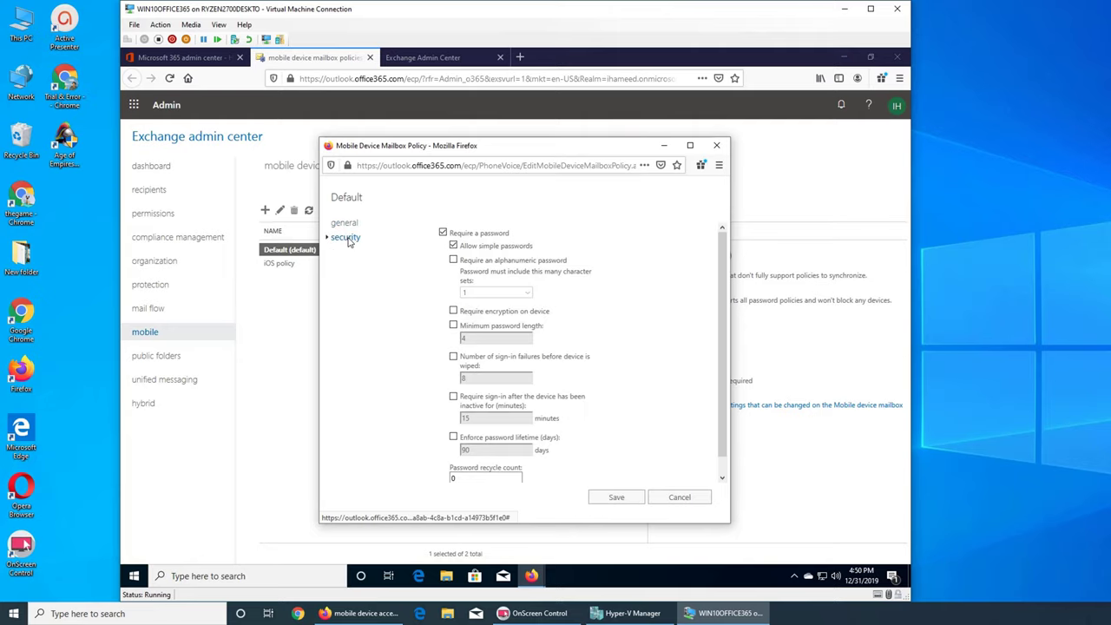
scroll(540, 341, down, 1)
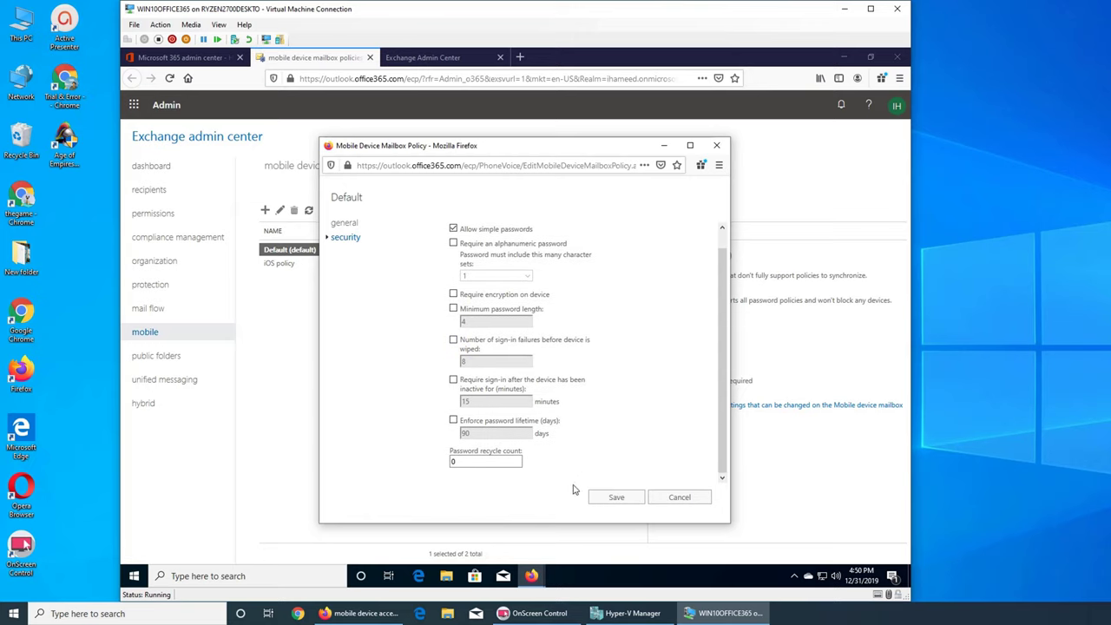
scroll(658, 415, up, 1)
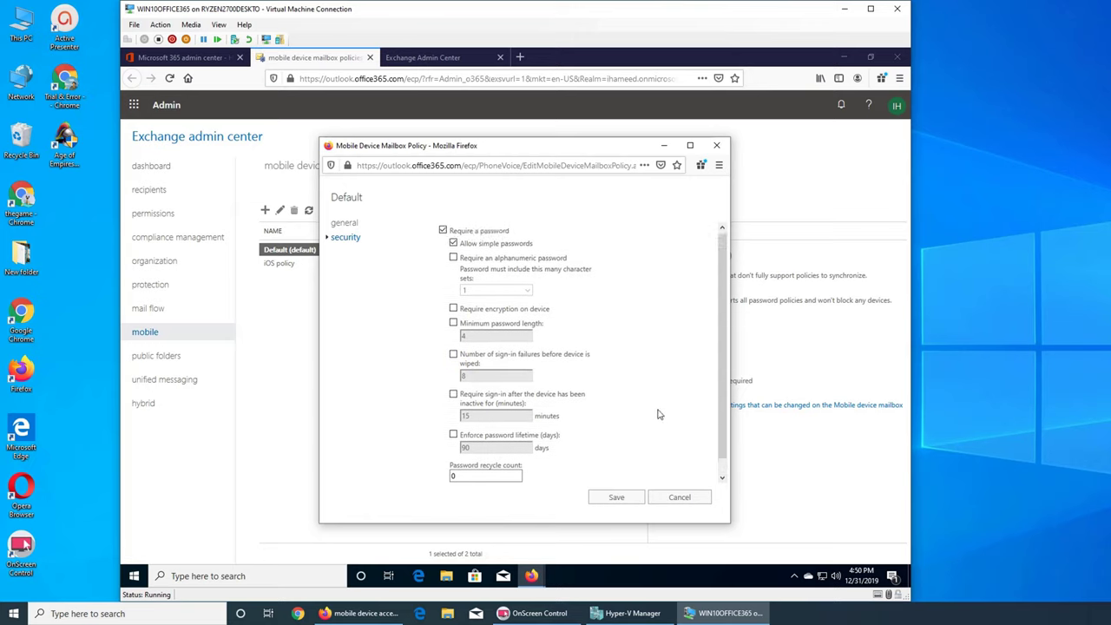
click(679, 498)
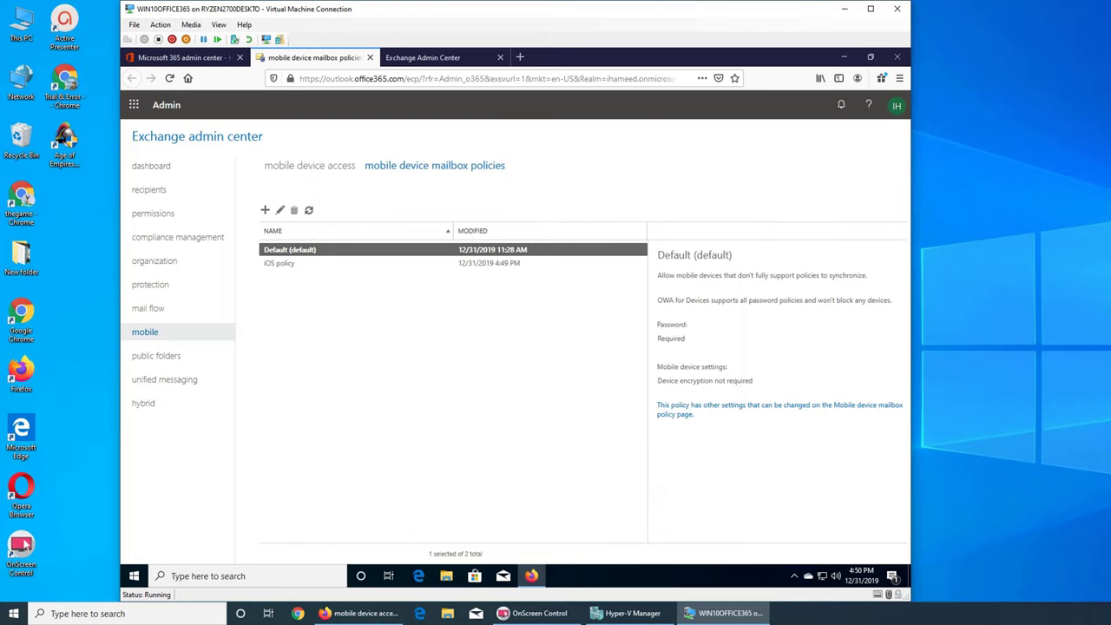
Set the default ActiveSync access for unmanaged devices to Quarantine
click(315, 167)
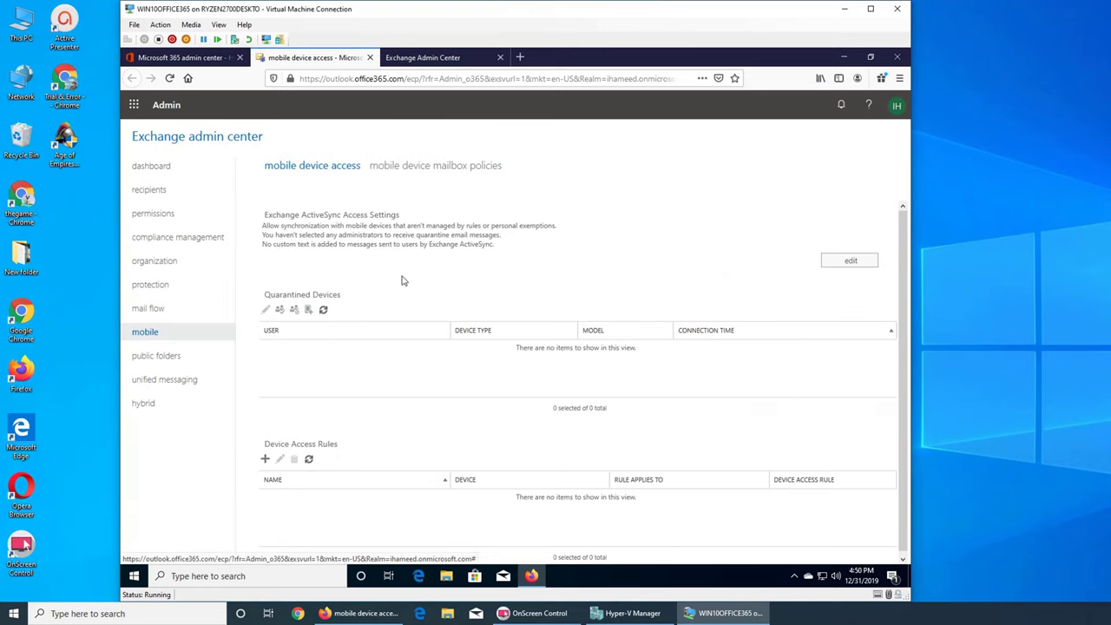
click(323, 310)
click(854, 263)
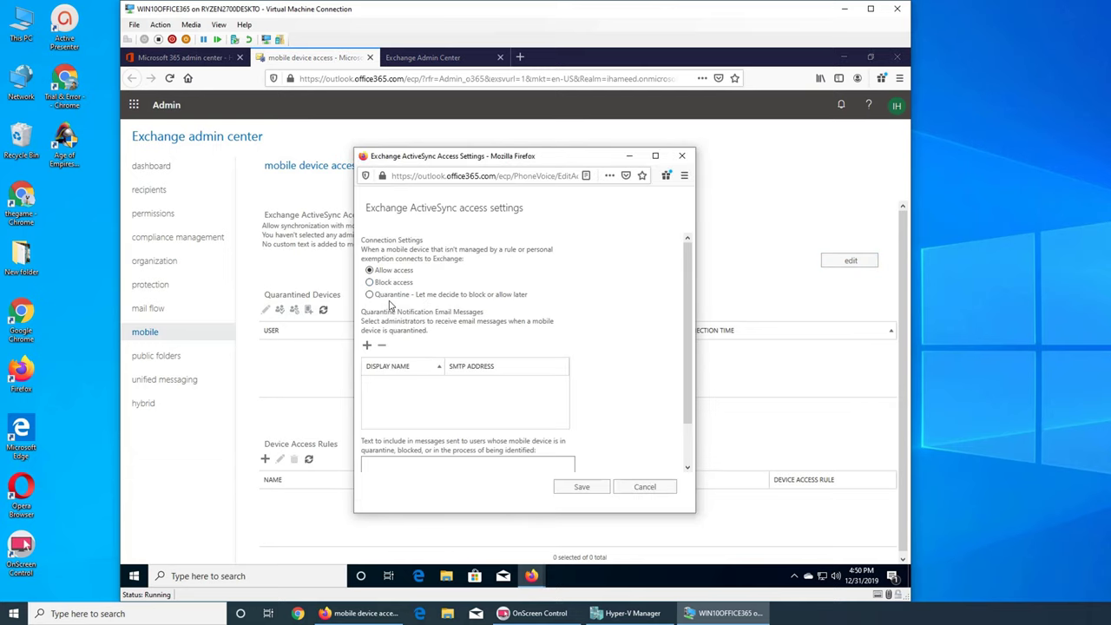
click(389, 297)
click(580, 486)
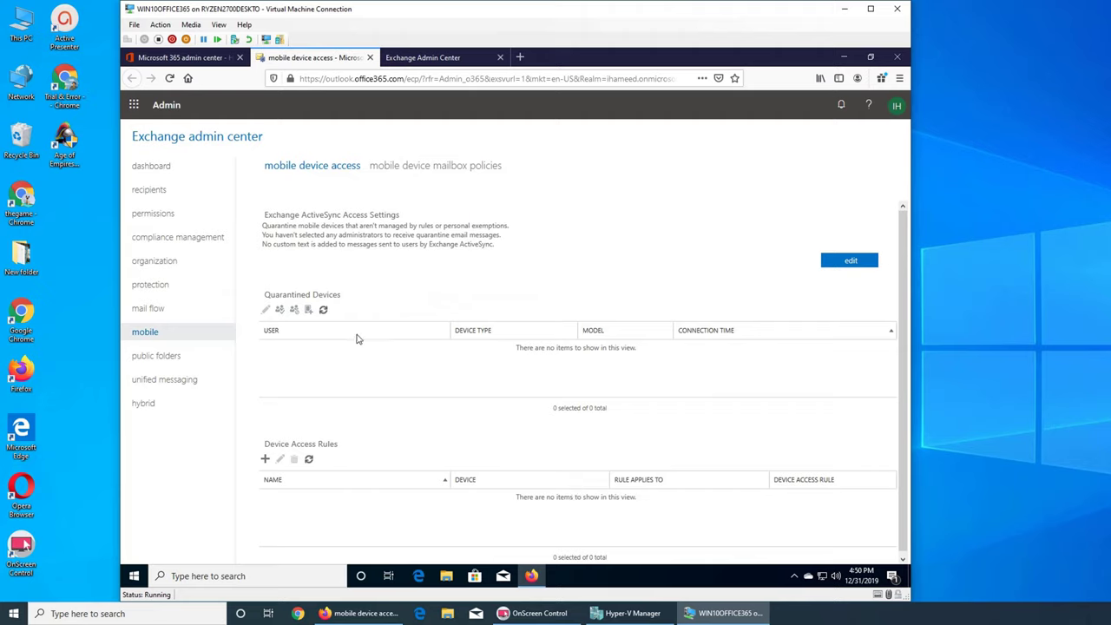
Refresh Quarantined Devices and inspect the newly quarantined Outlook device's details
click(323, 310)
click(323, 350)
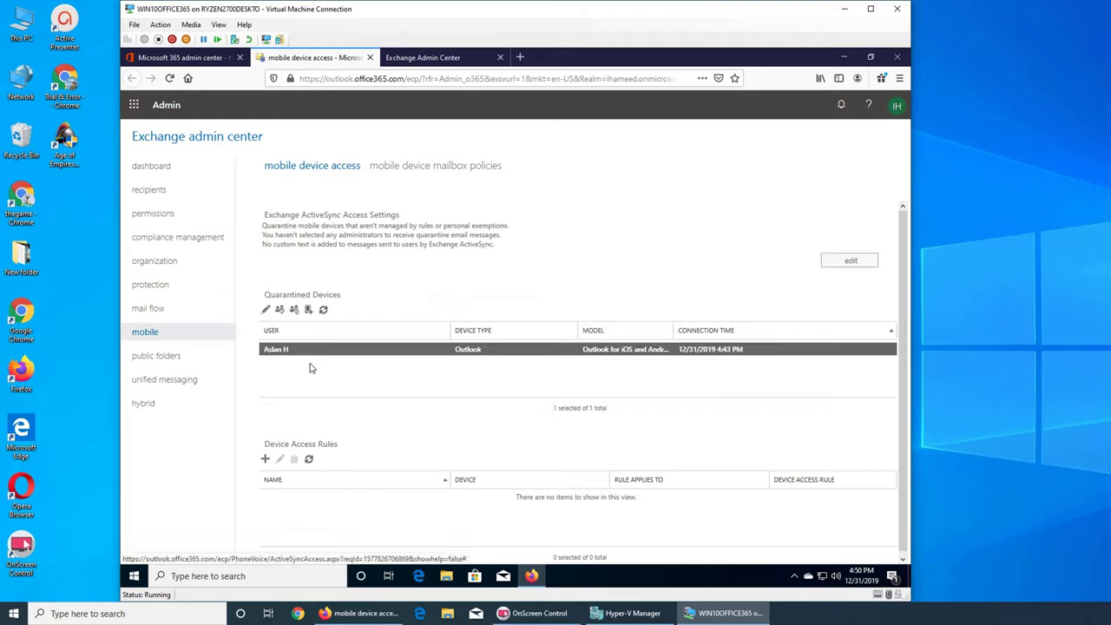
click(267, 309)
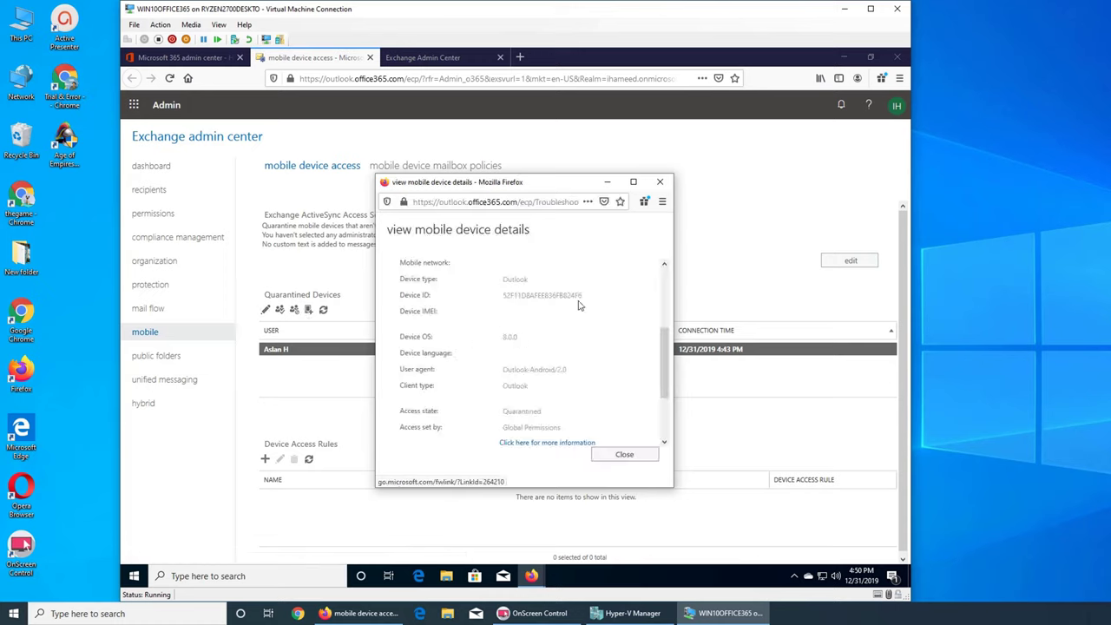
scroll(659, 319, up, 3)
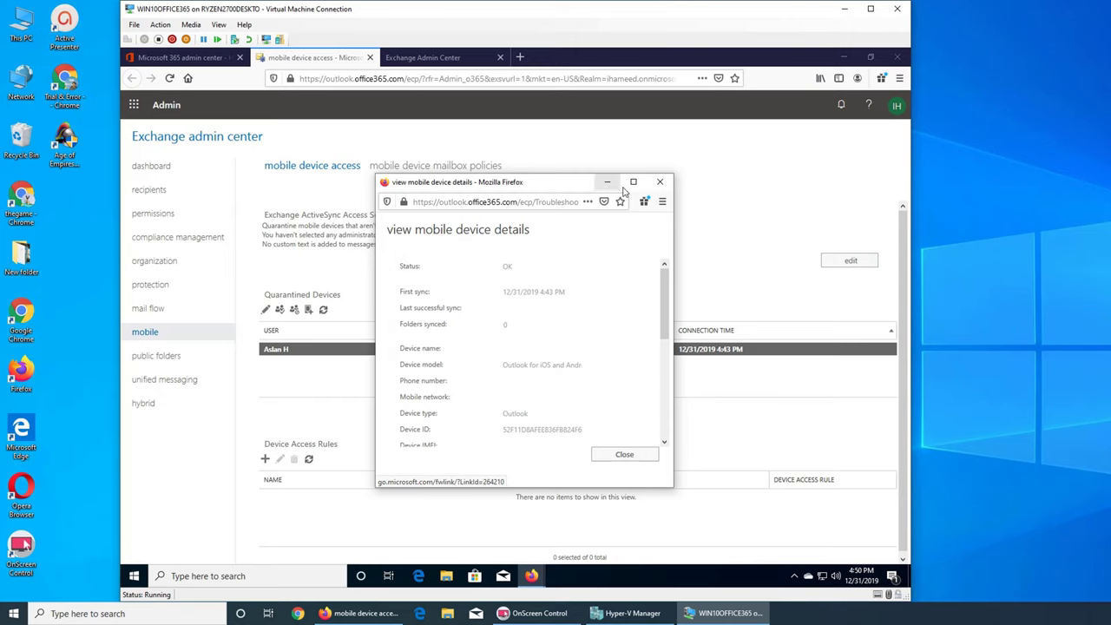
click(659, 182)
Switch the default ActiveSync access back to Allow access
click(851, 263)
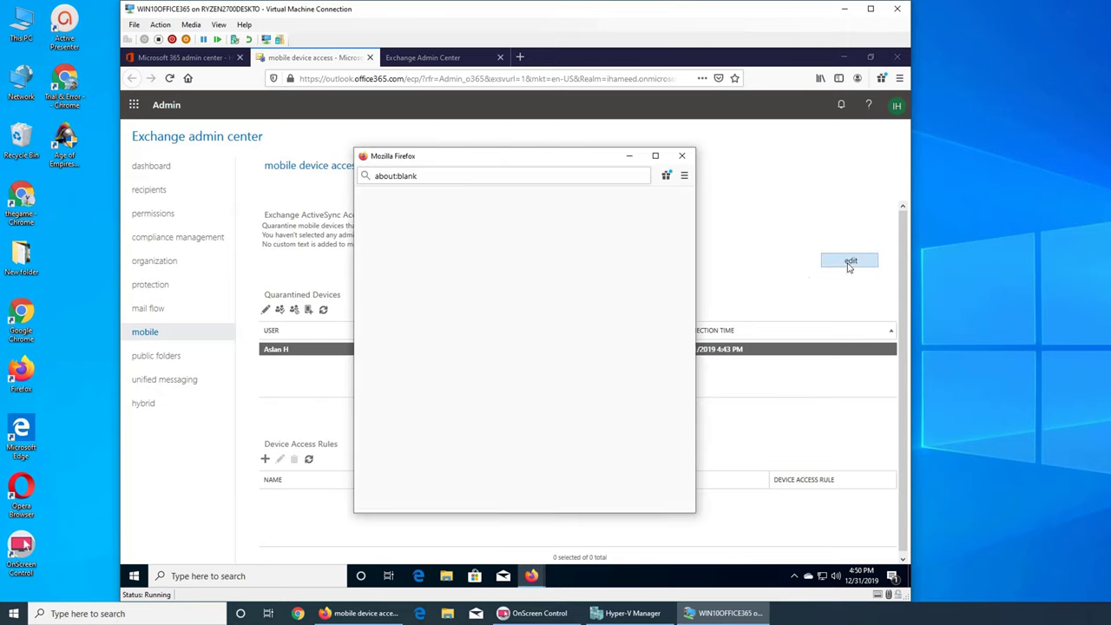
click(398, 272)
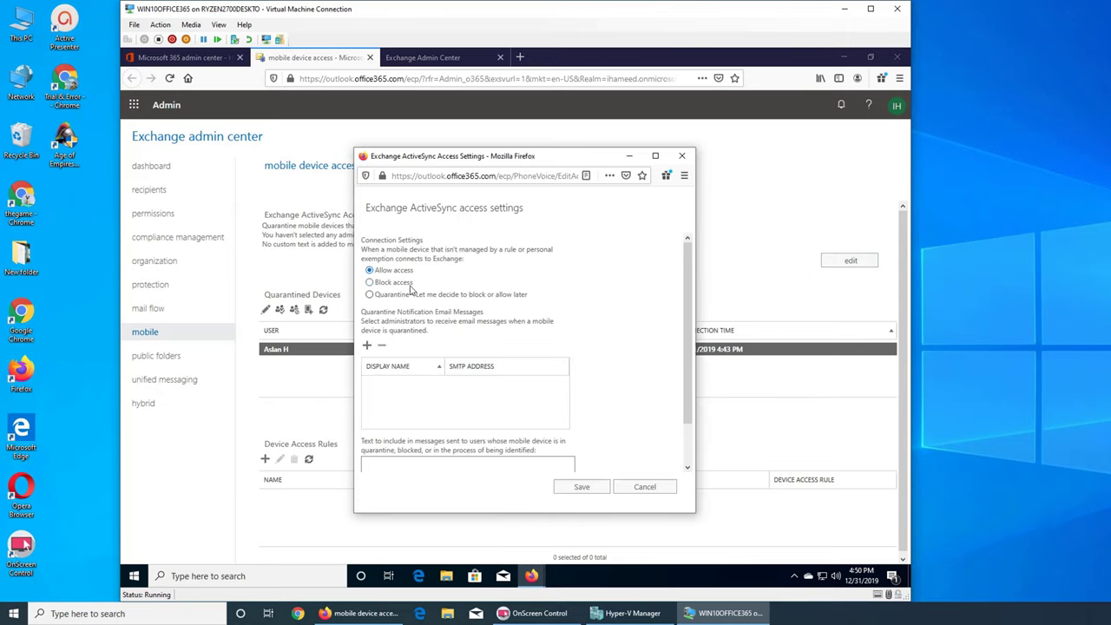
click(579, 487)
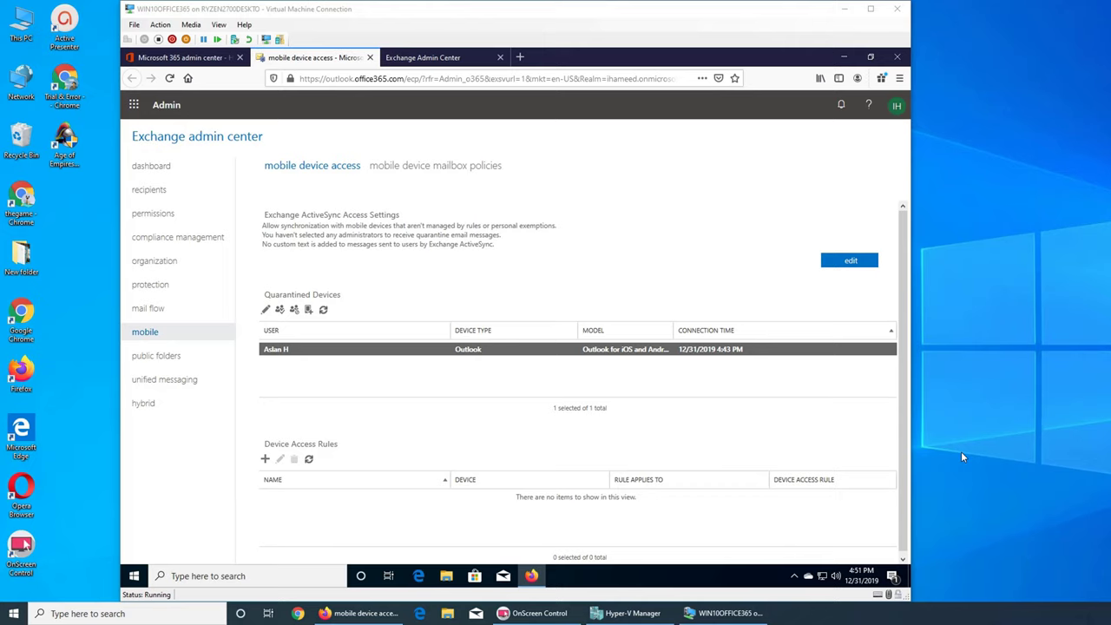
Refresh Quarantined Devices to confirm it is empty, then begin a new device access rule
click(323, 310)
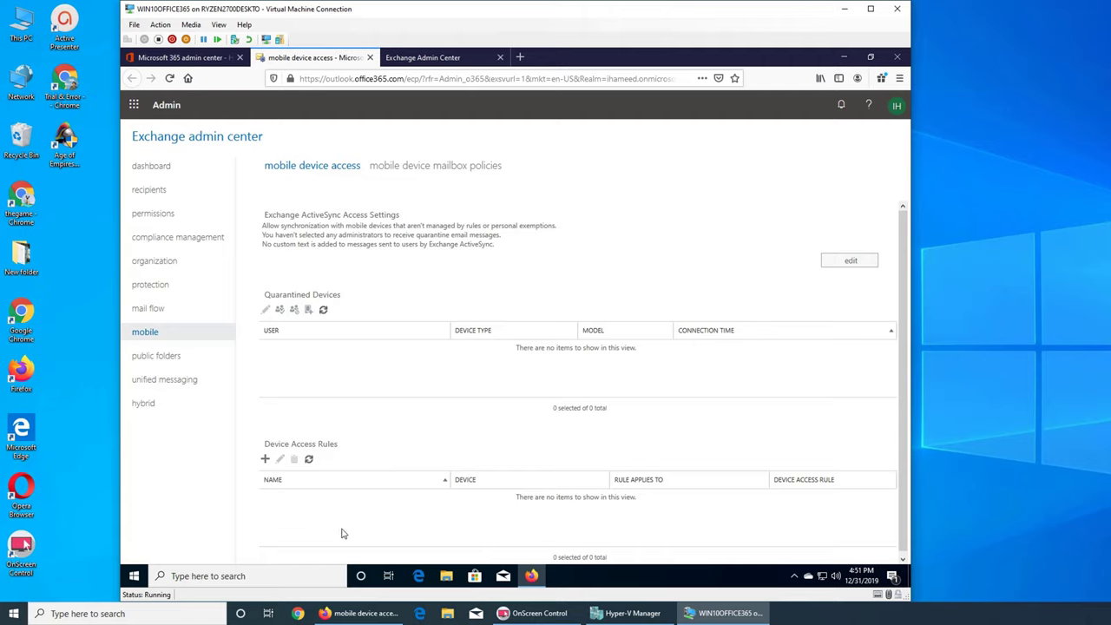
click(265, 458)
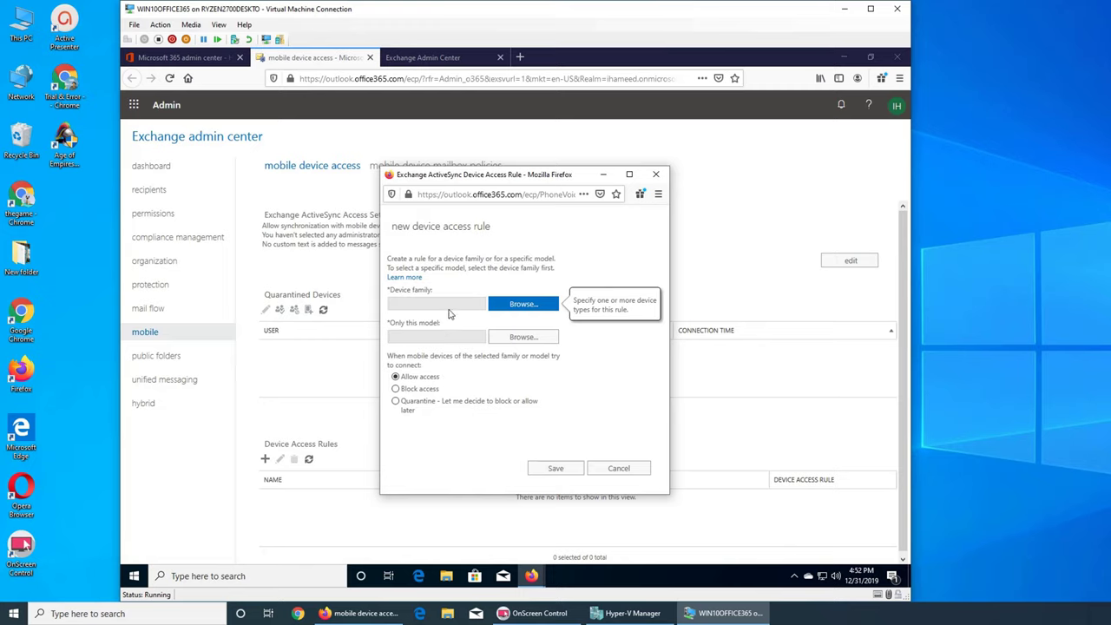
click(503, 304)
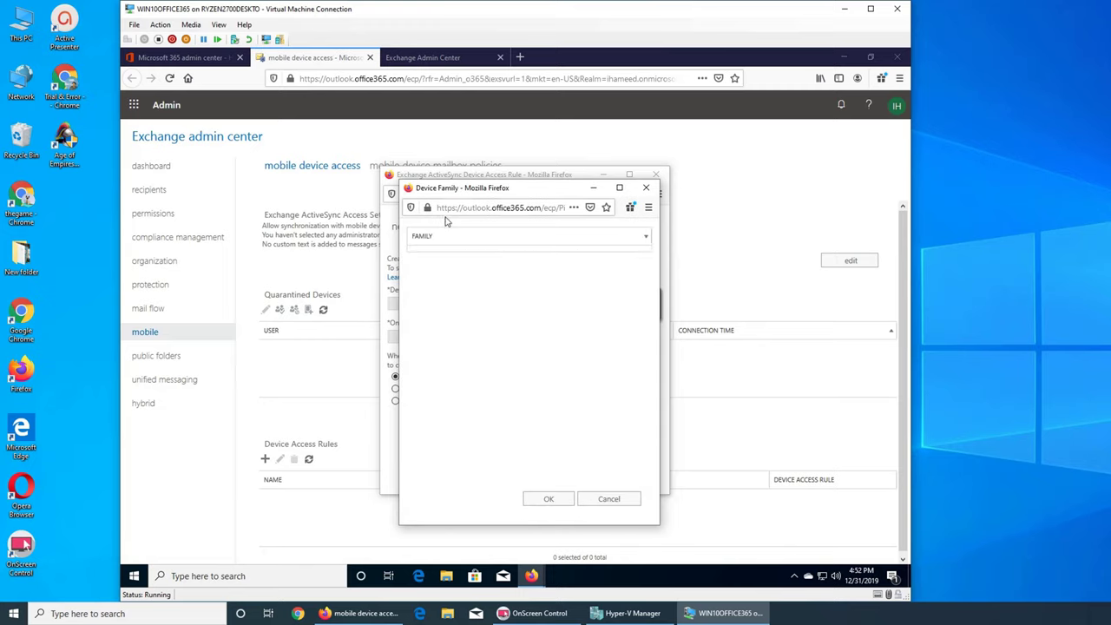
click(598, 497)
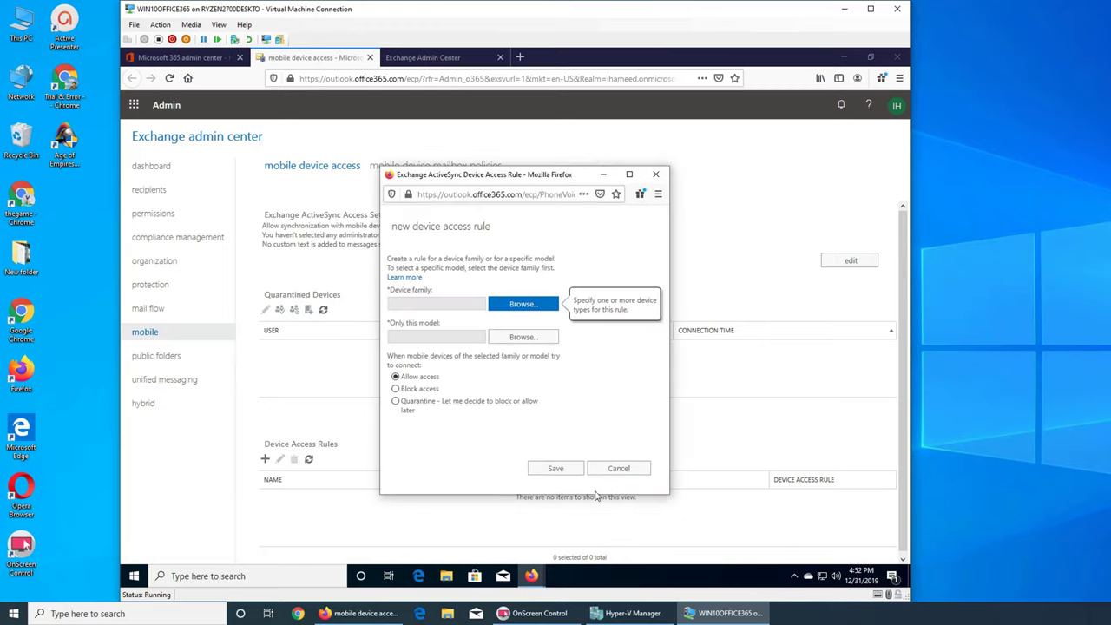
click(546, 337)
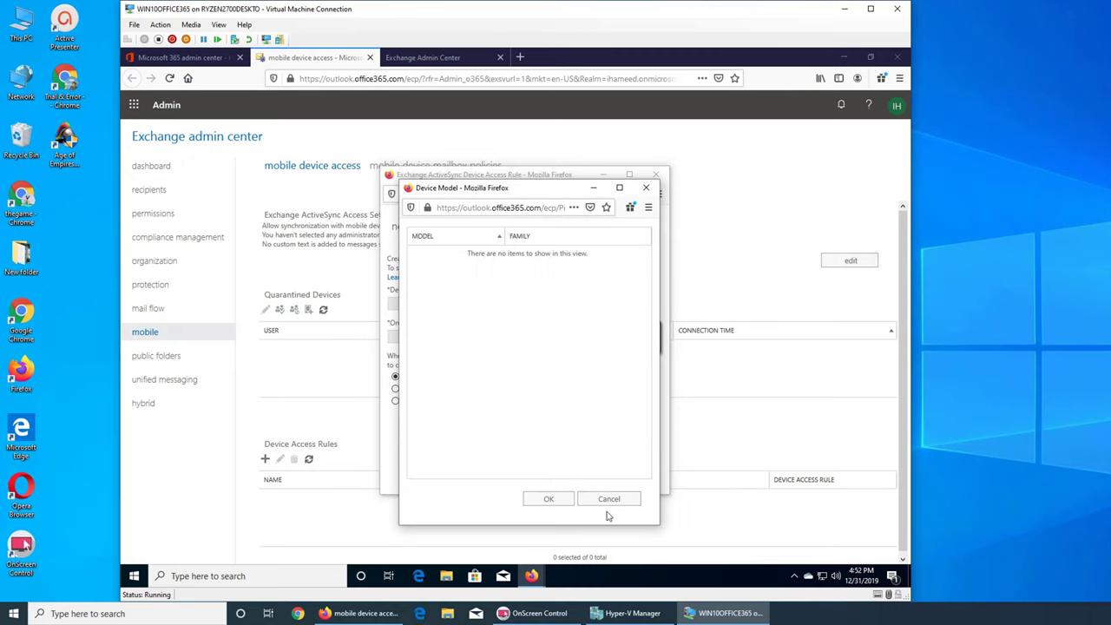
click(610, 499)
mouse_move(423, 395)
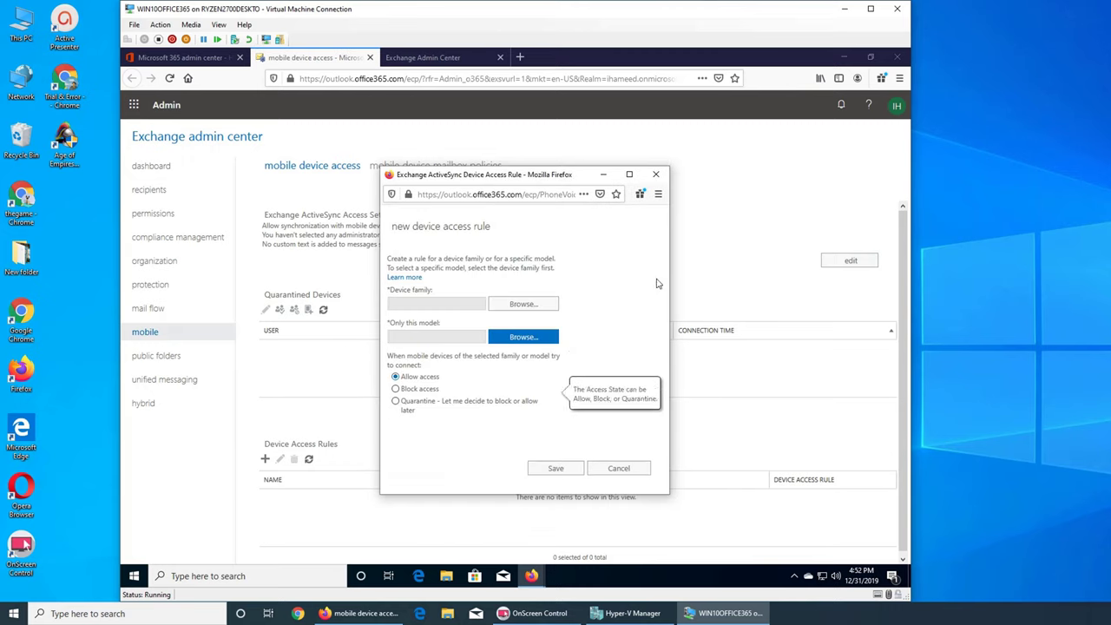
click(619, 468)
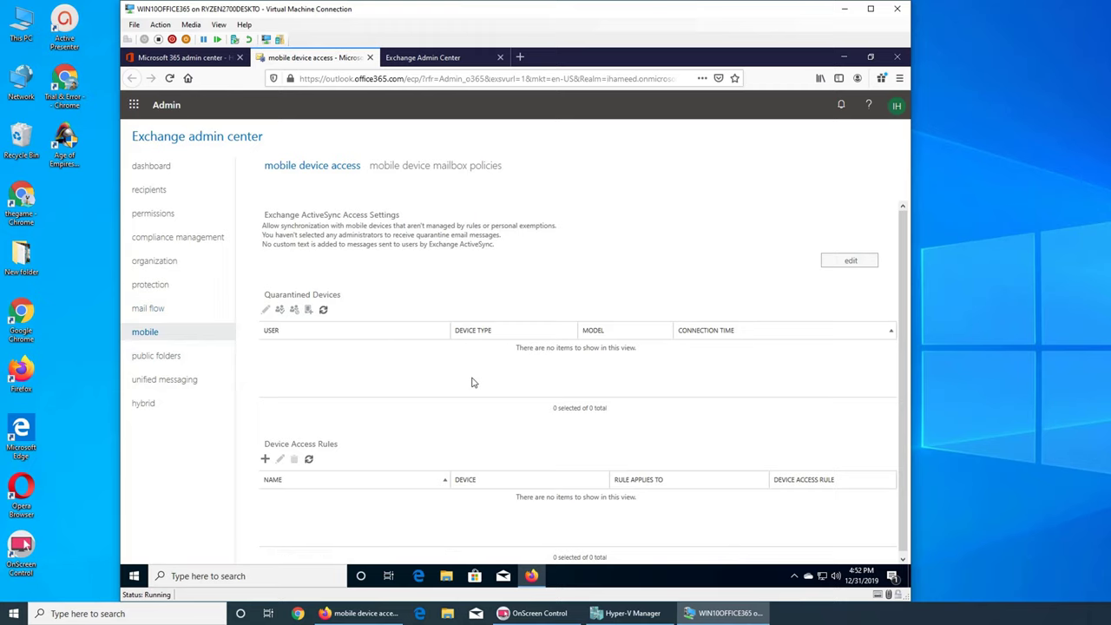
Switch to the new Exchange Admin Center tab listing five user mailboxes
scroll(490, 365, down, 1)
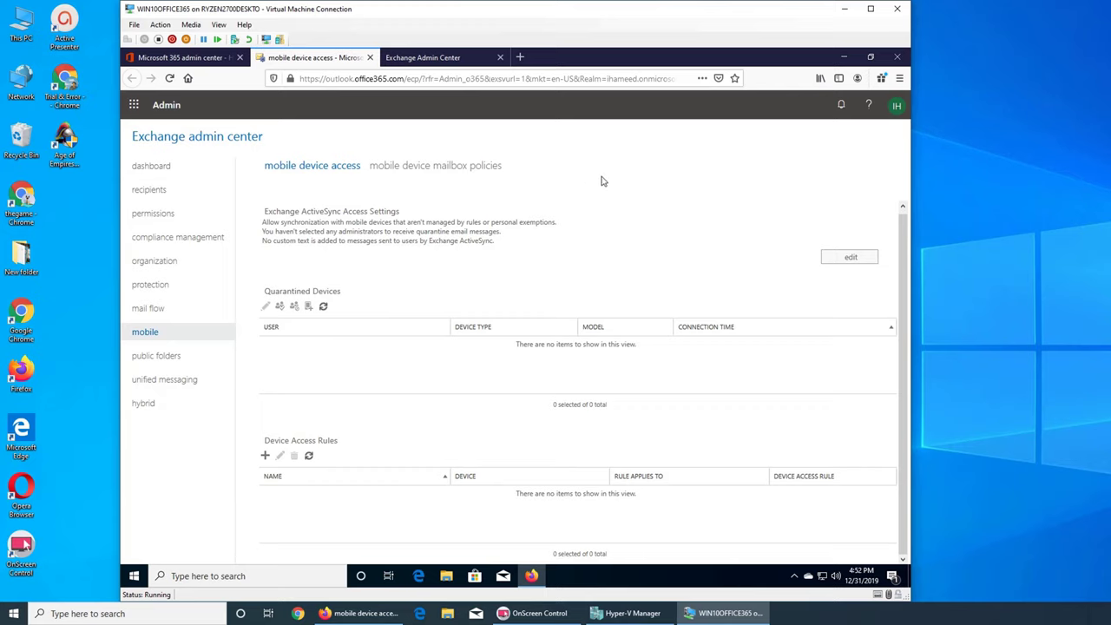
click(435, 61)
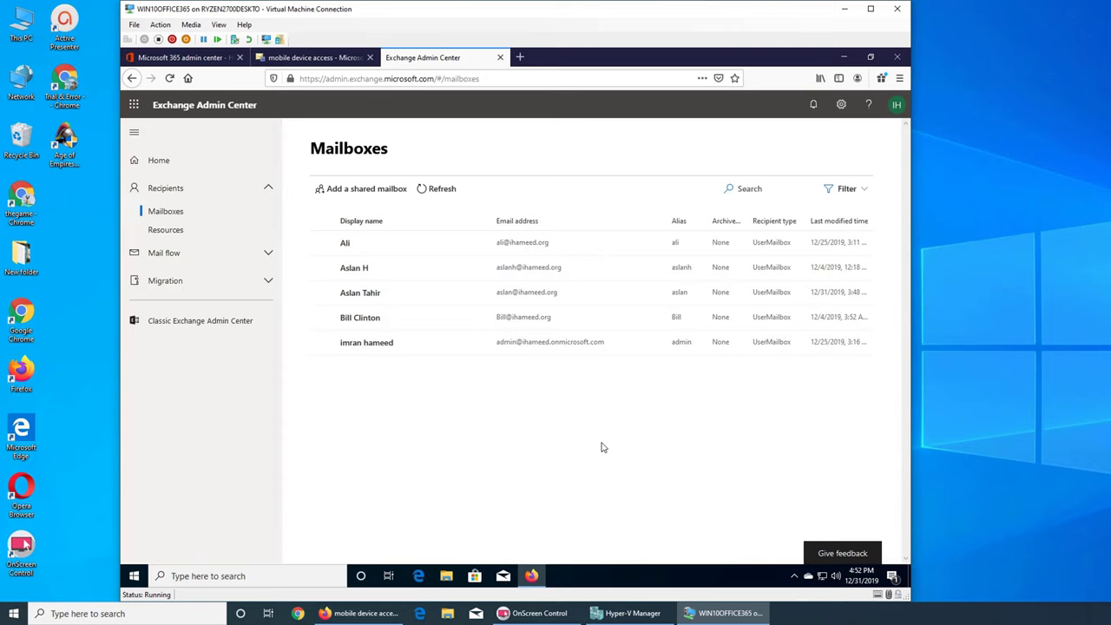
View the quarantined user's mailbox details in the classic admin center's recipients list
click(291, 64)
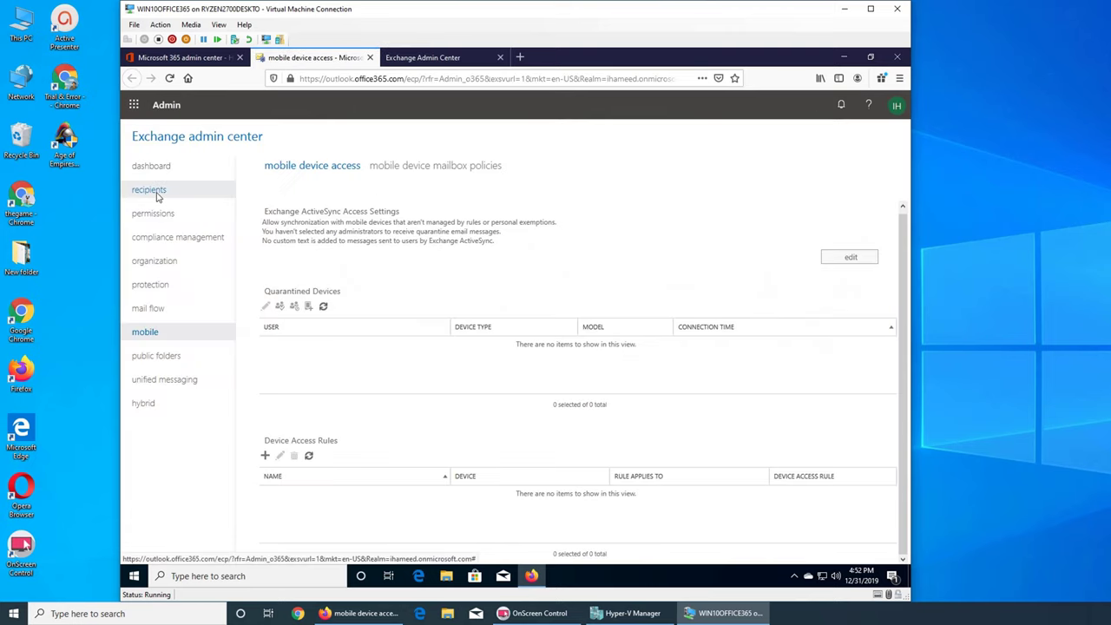
click(157, 193)
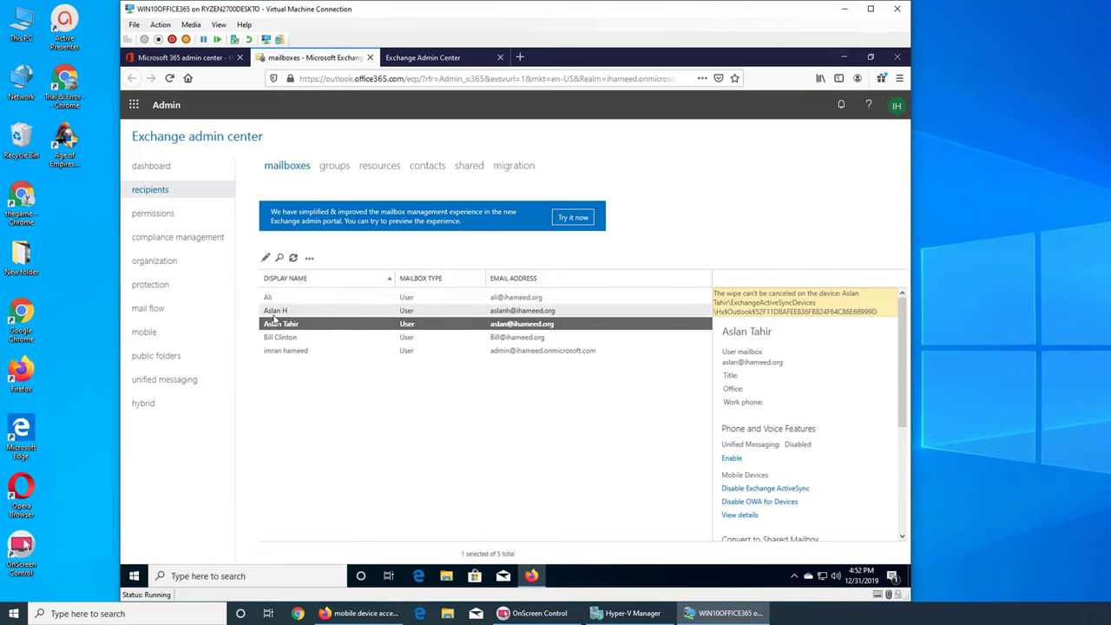
click(274, 312)
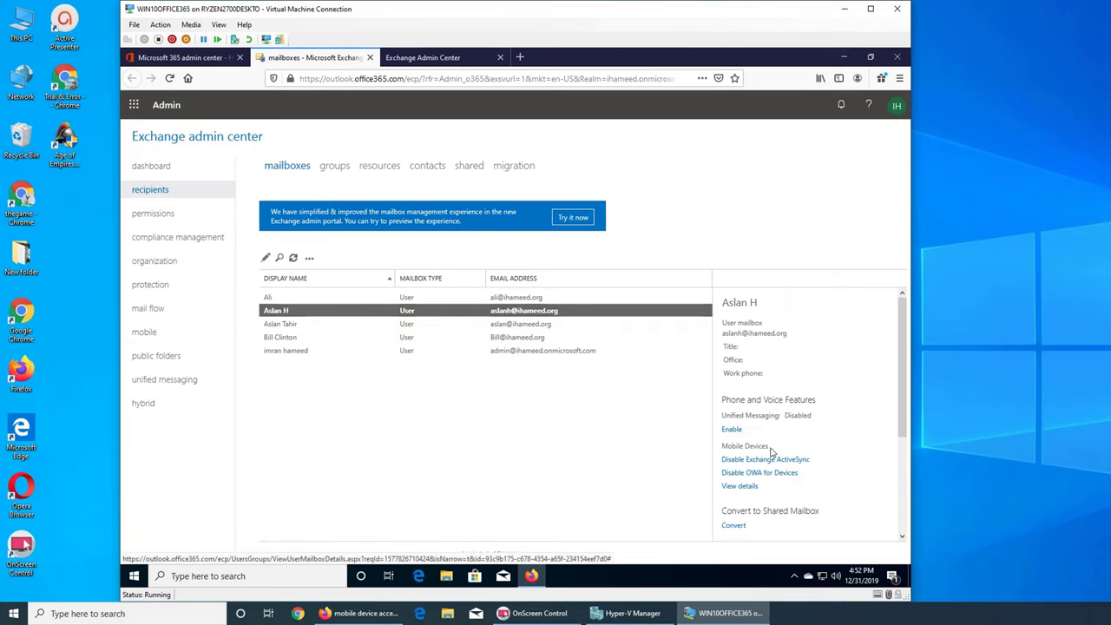
In the new admin center, open a user's mailbox and its email apps settings, all six enabled
click(425, 59)
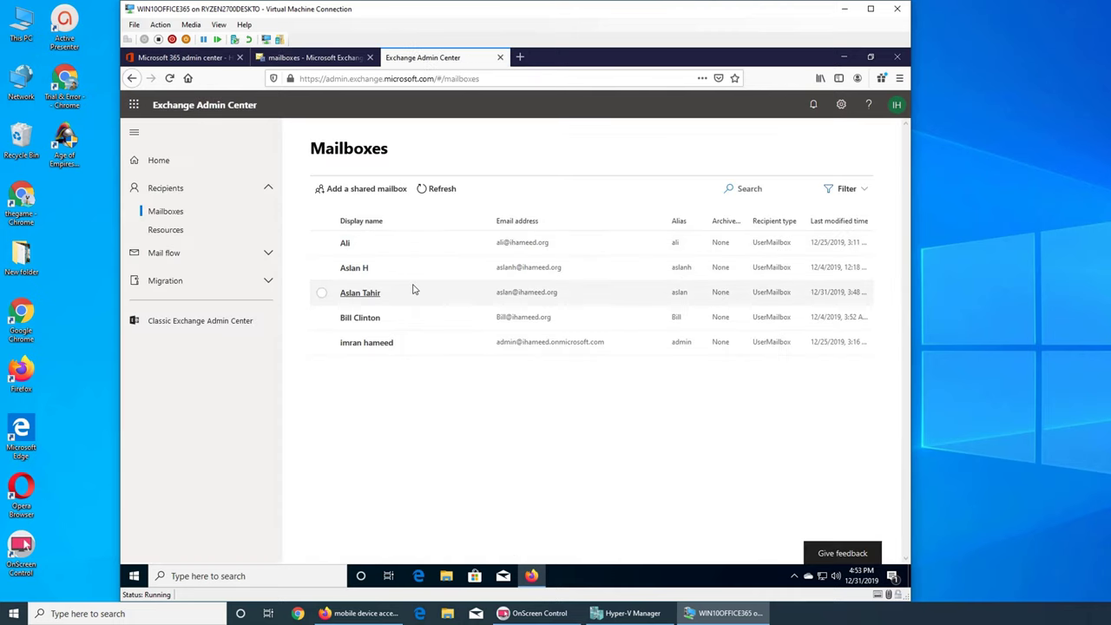
click(360, 293)
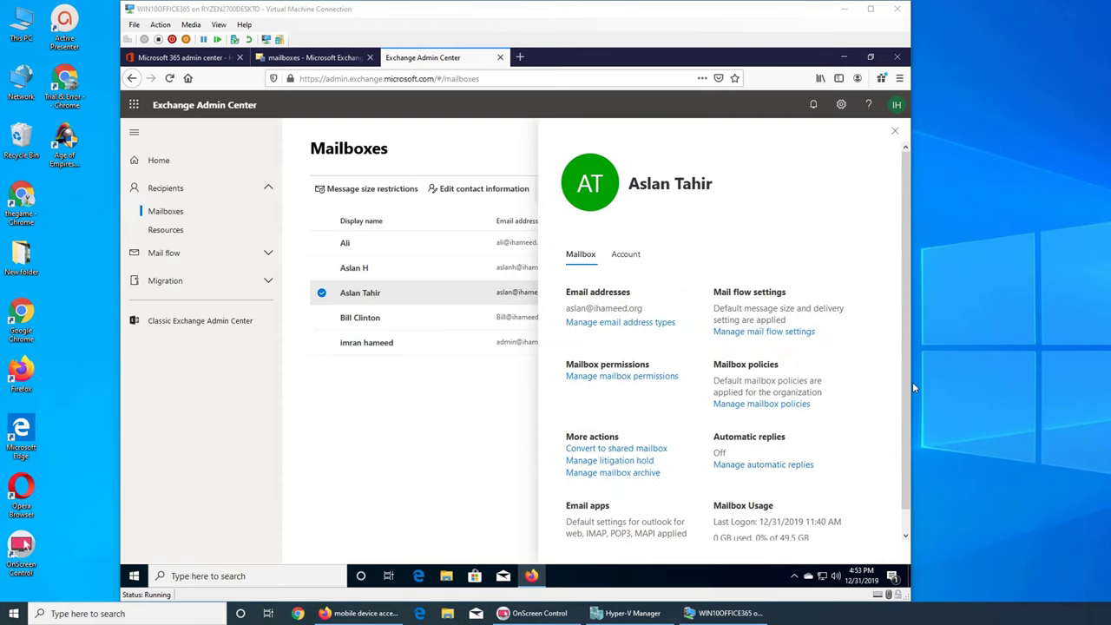
drag(912, 382, 1012, 381)
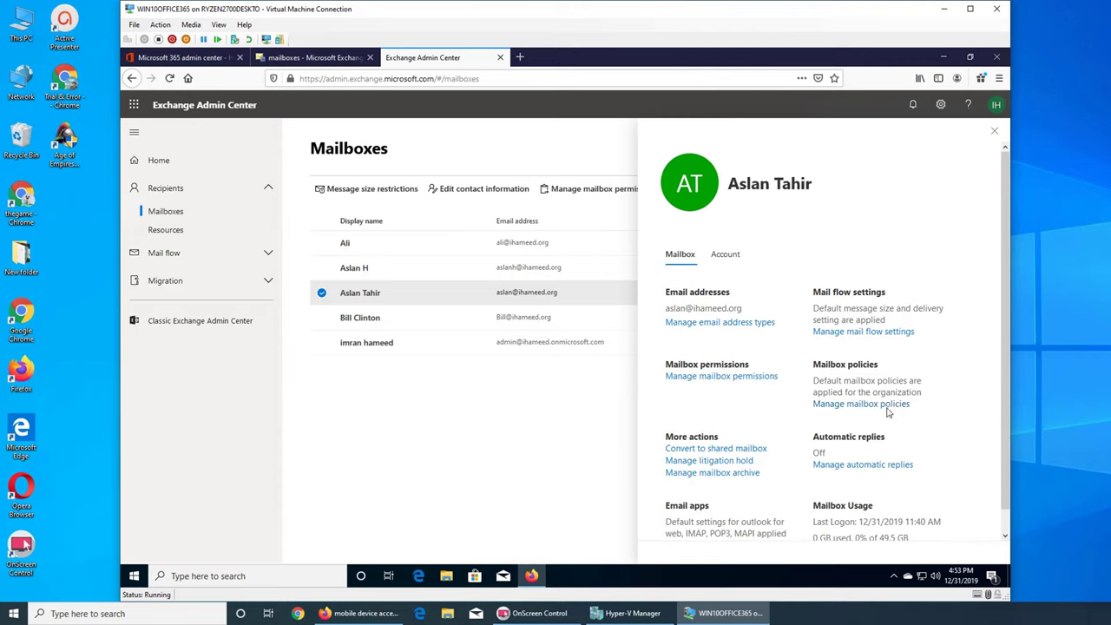
scroll(955, 395, down, 1)
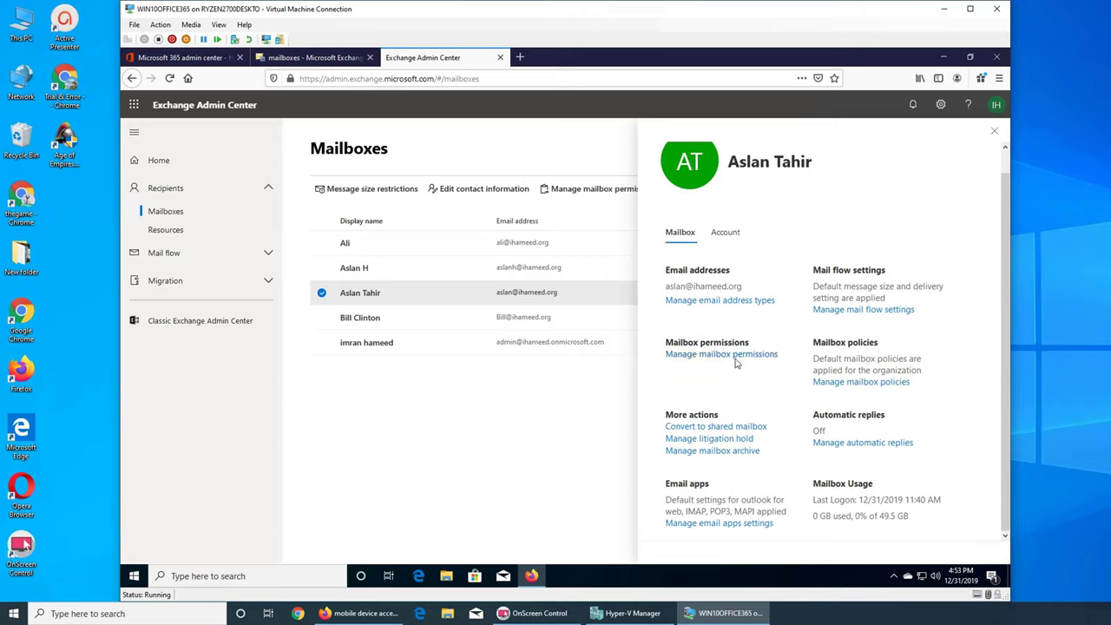
click(727, 230)
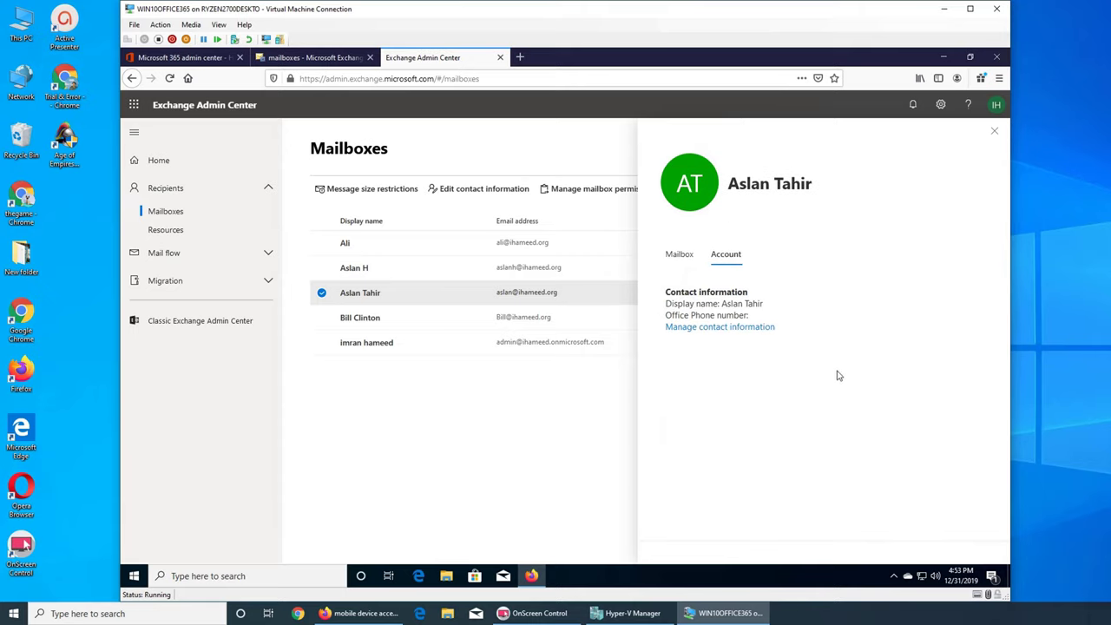
click(680, 254)
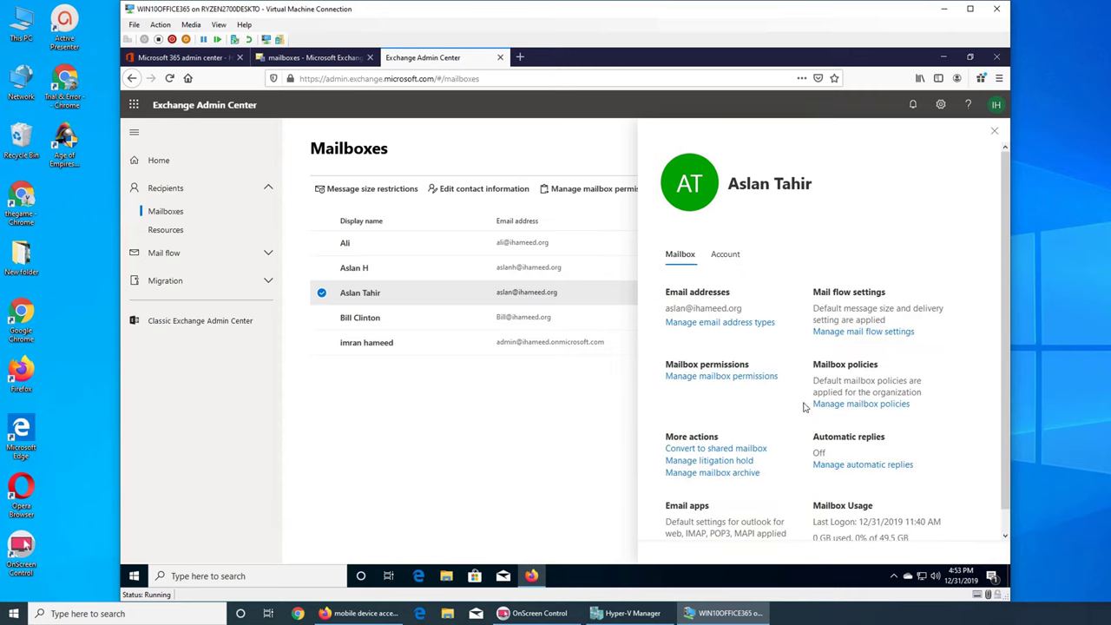
scroll(802, 404, down, 1)
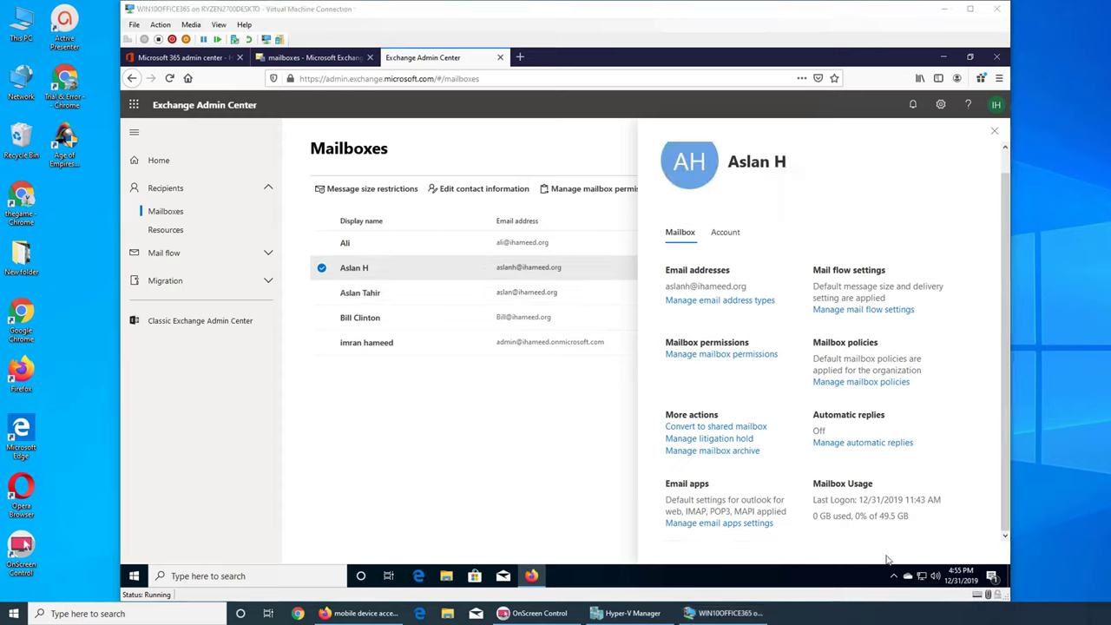
click(724, 524)
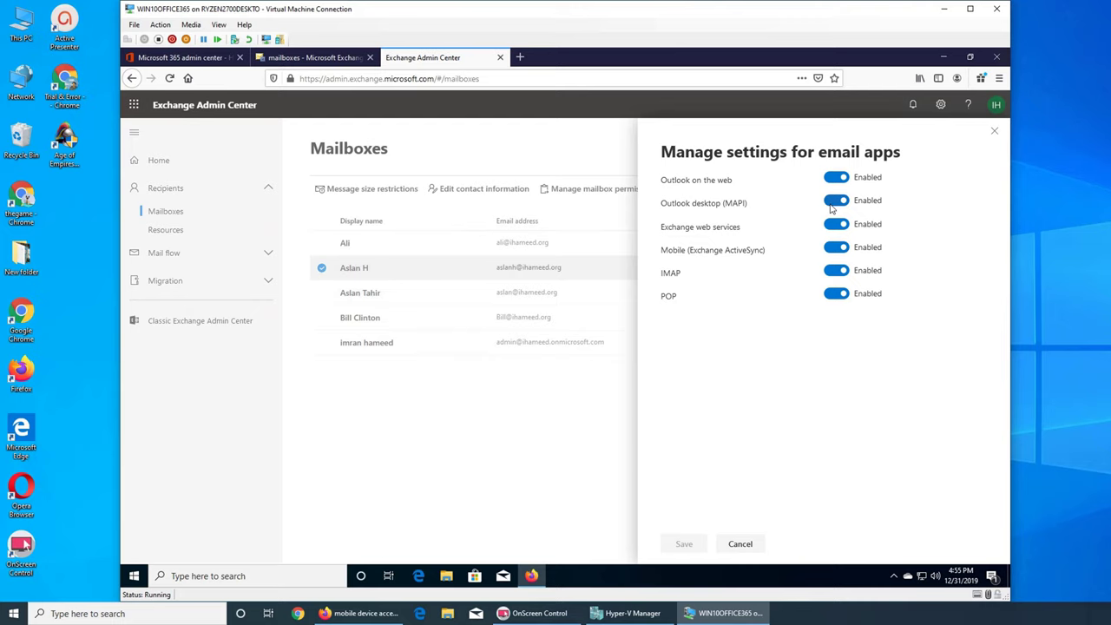
Close the email apps panel and expand the mail flow and migration navigation sections
click(994, 131)
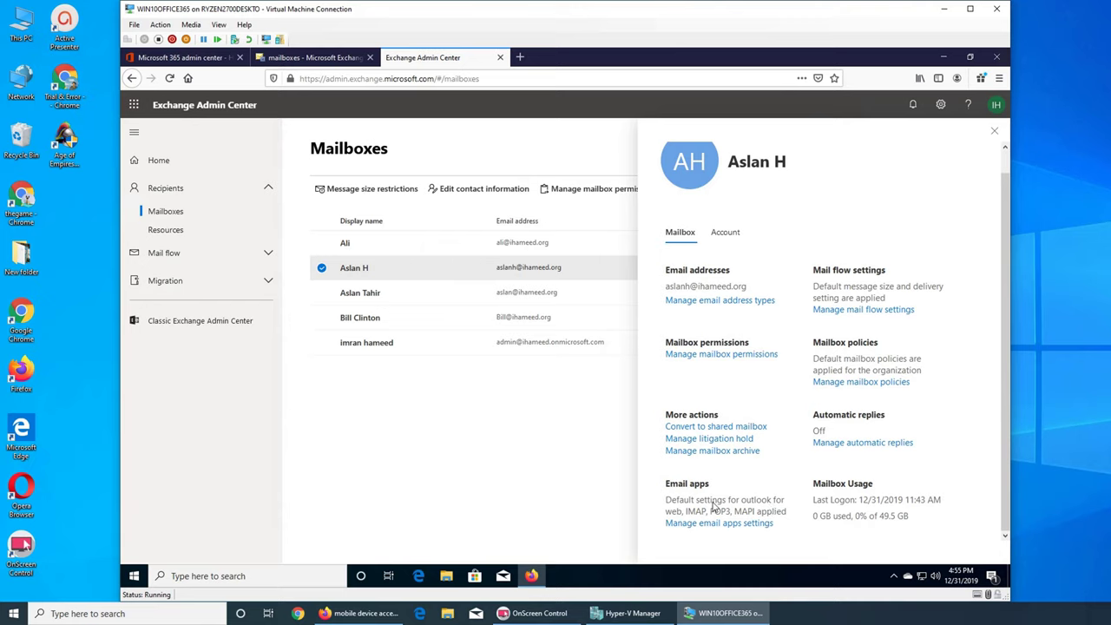
scroll(857, 518, up, 2)
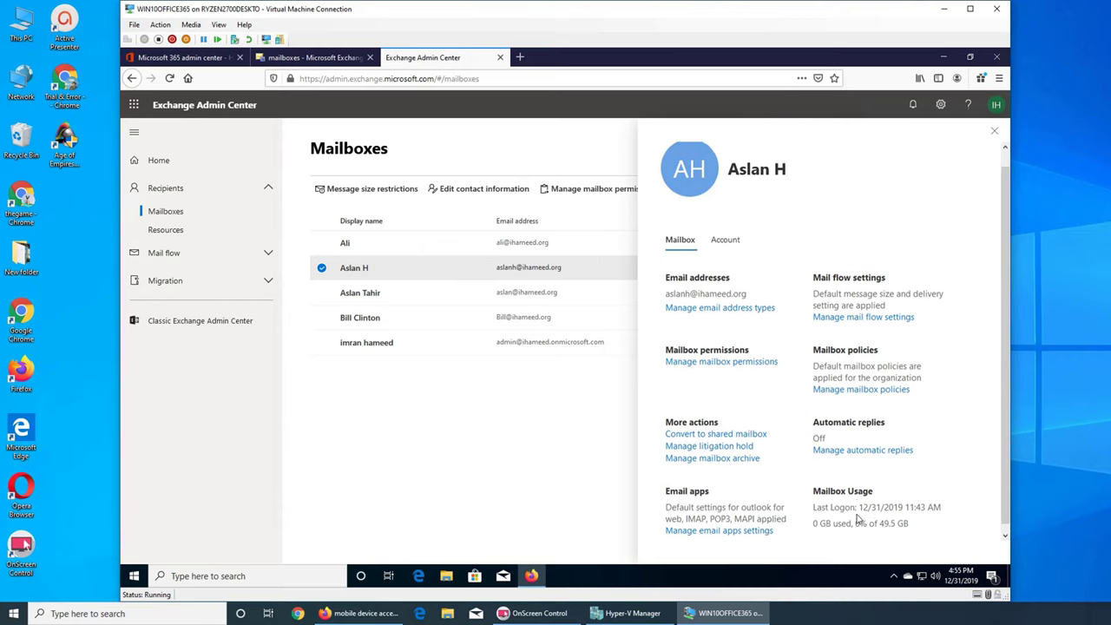
click(205, 256)
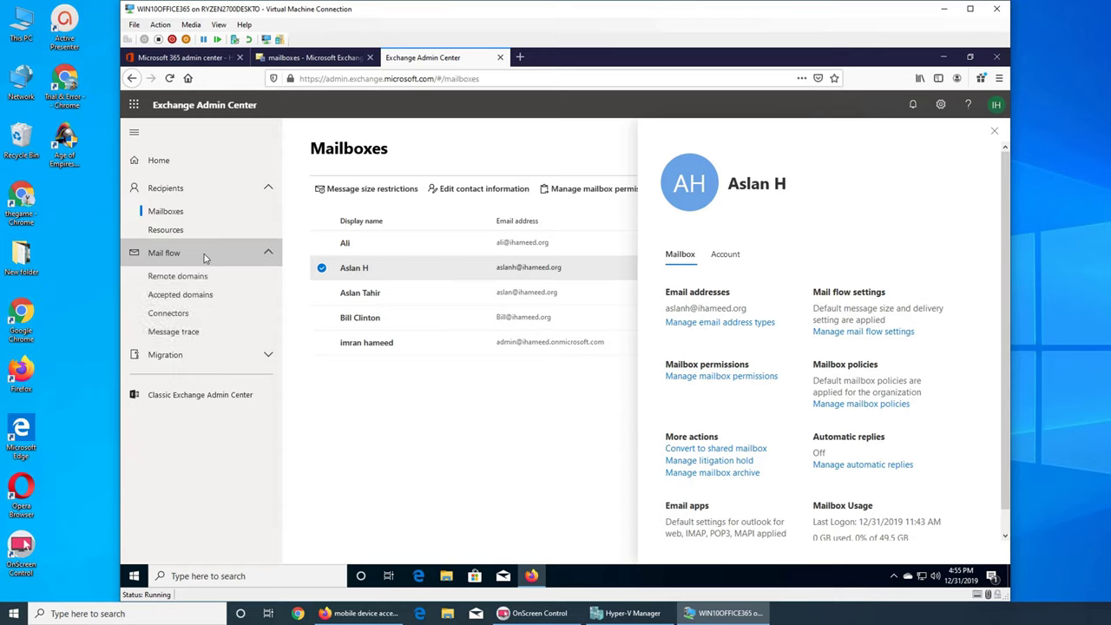
click(222, 354)
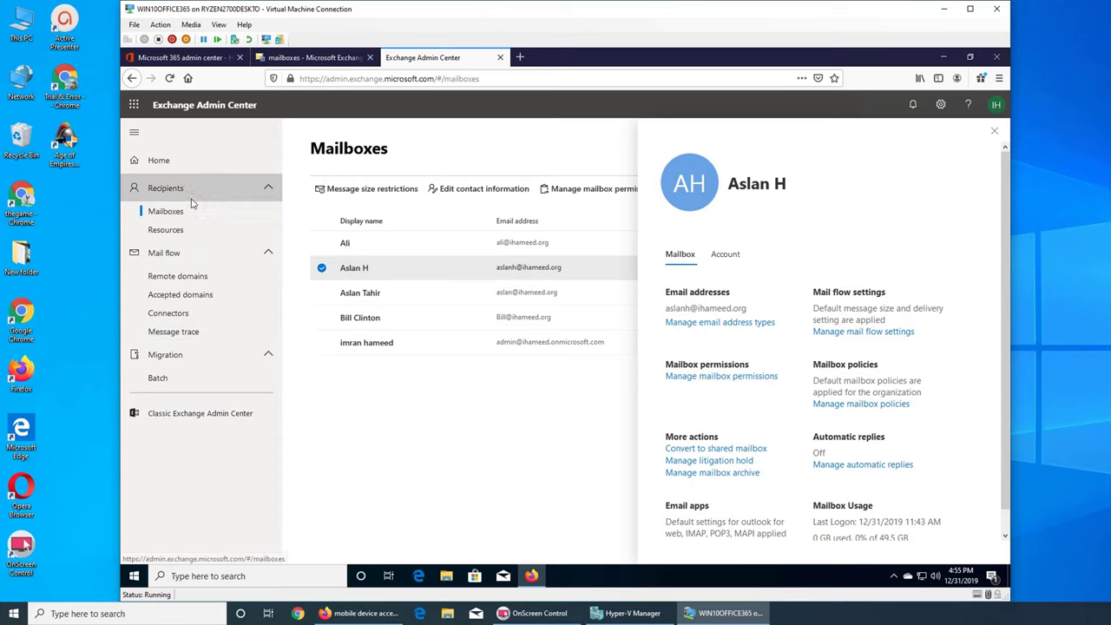
Visit the admin center home dashboard, then return to the classic recipients mailbox list
click(161, 162)
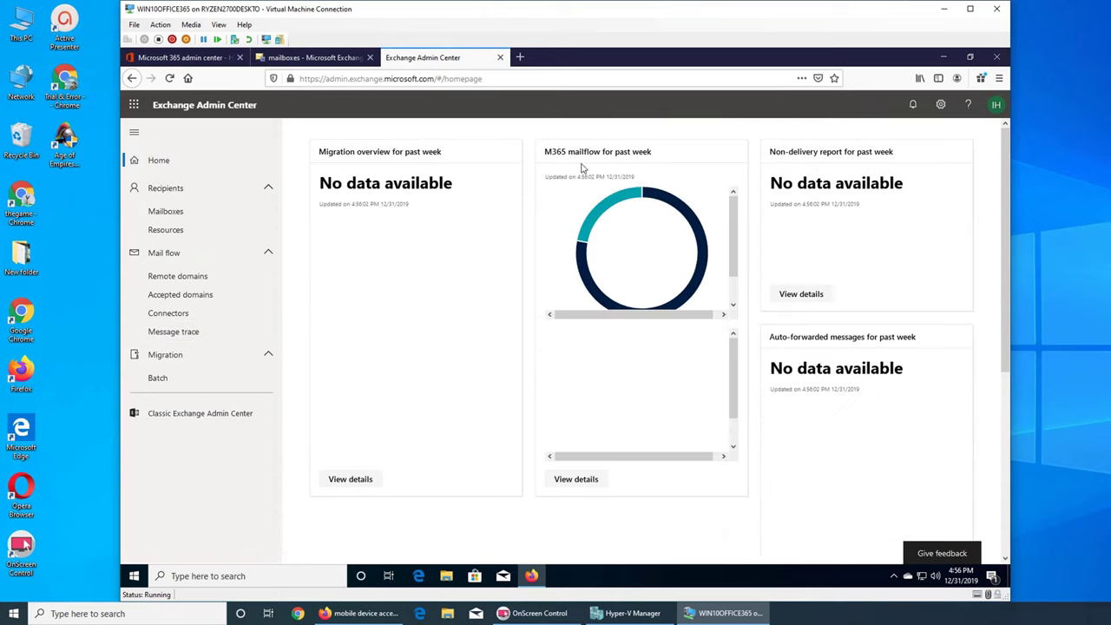
scroll(748, 280, down, 5)
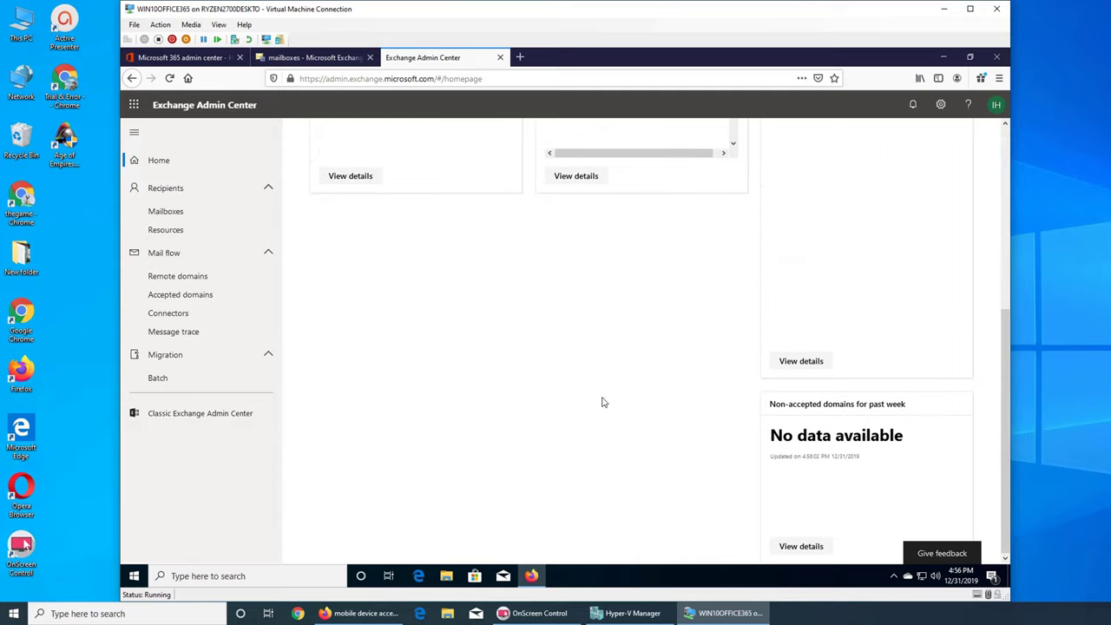
scroll(590, 422, up, 5)
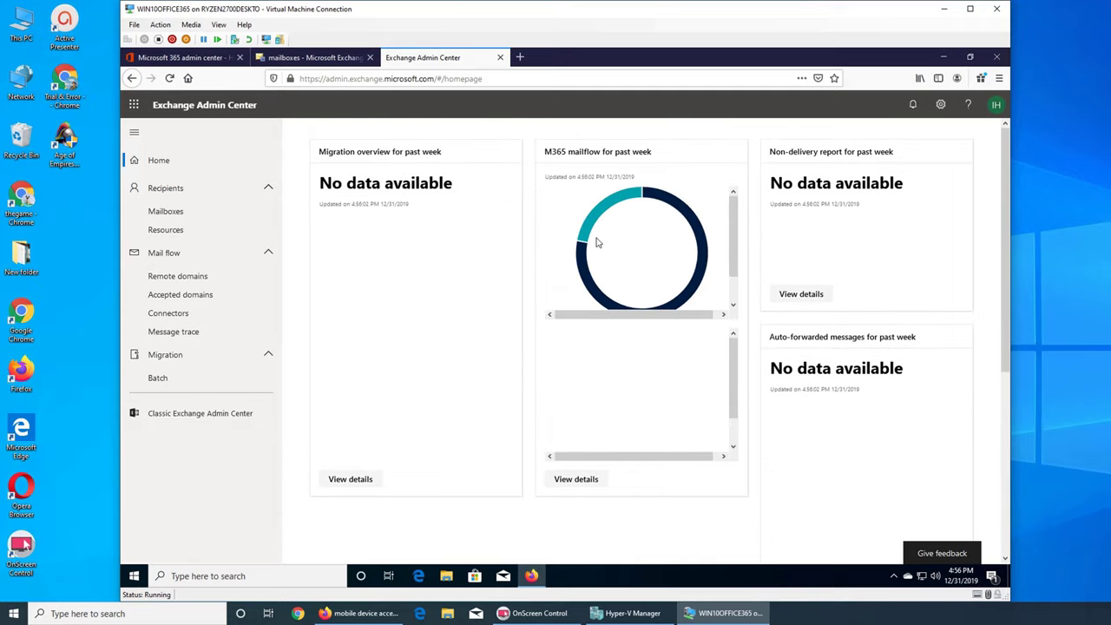
click(317, 58)
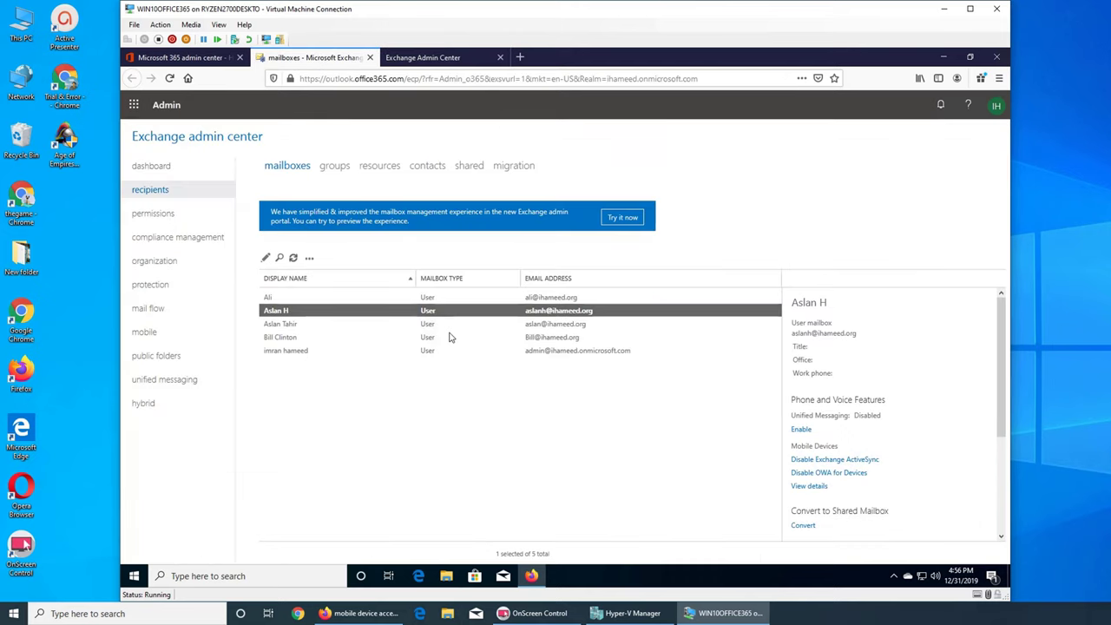
Review the Outlook device's details to confirm it is quarantined, then close without saving
click(806, 486)
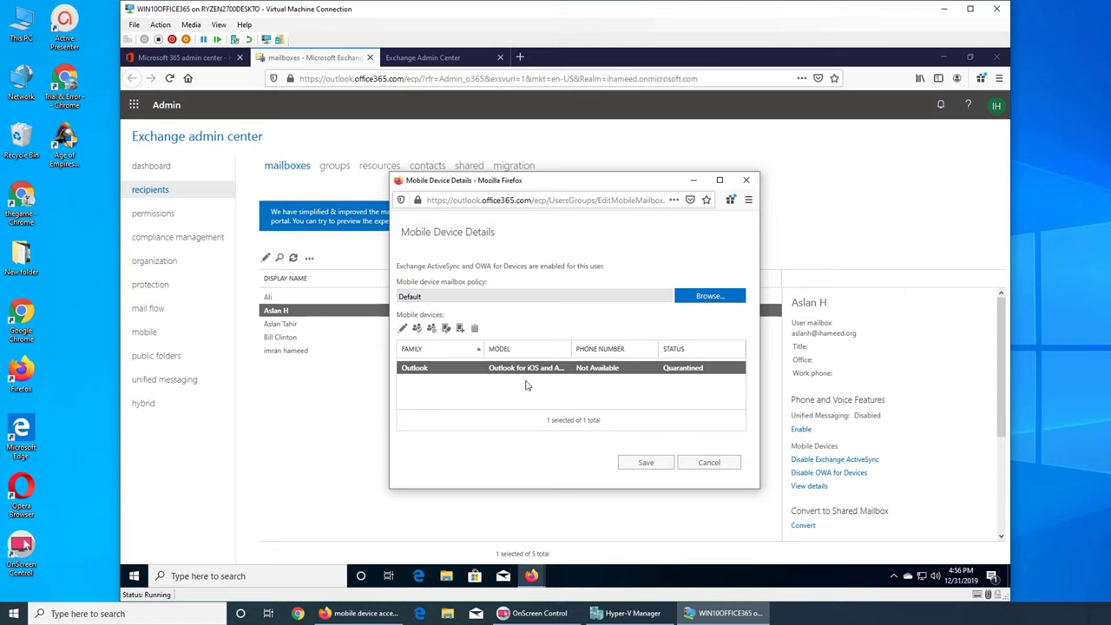
click(403, 328)
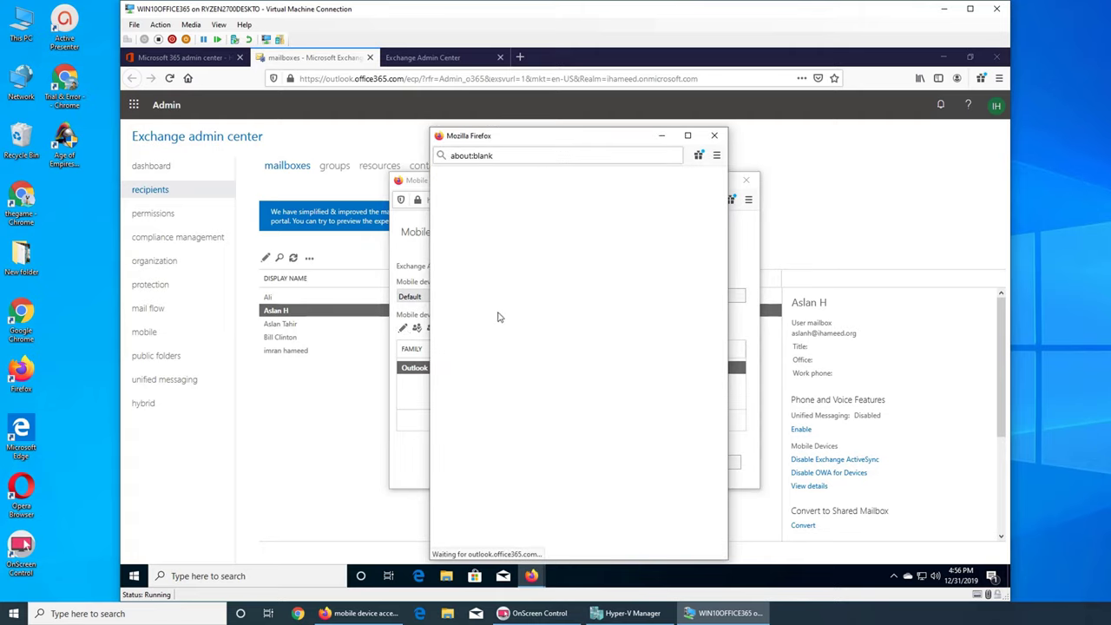
scroll(634, 351, up, 1)
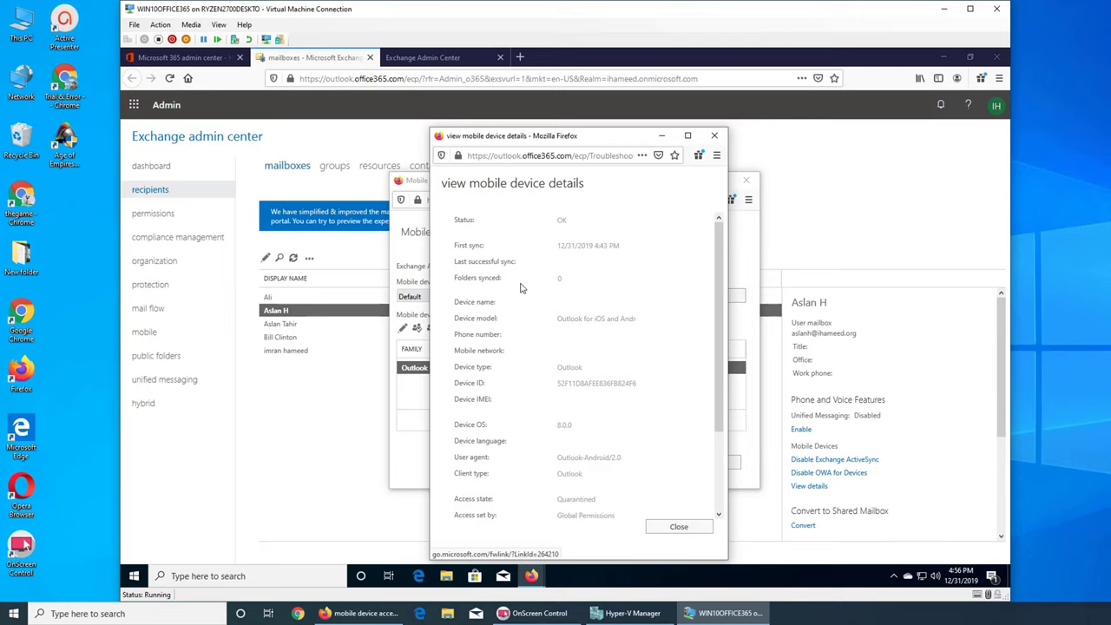
scroll(521, 287, down, 3)
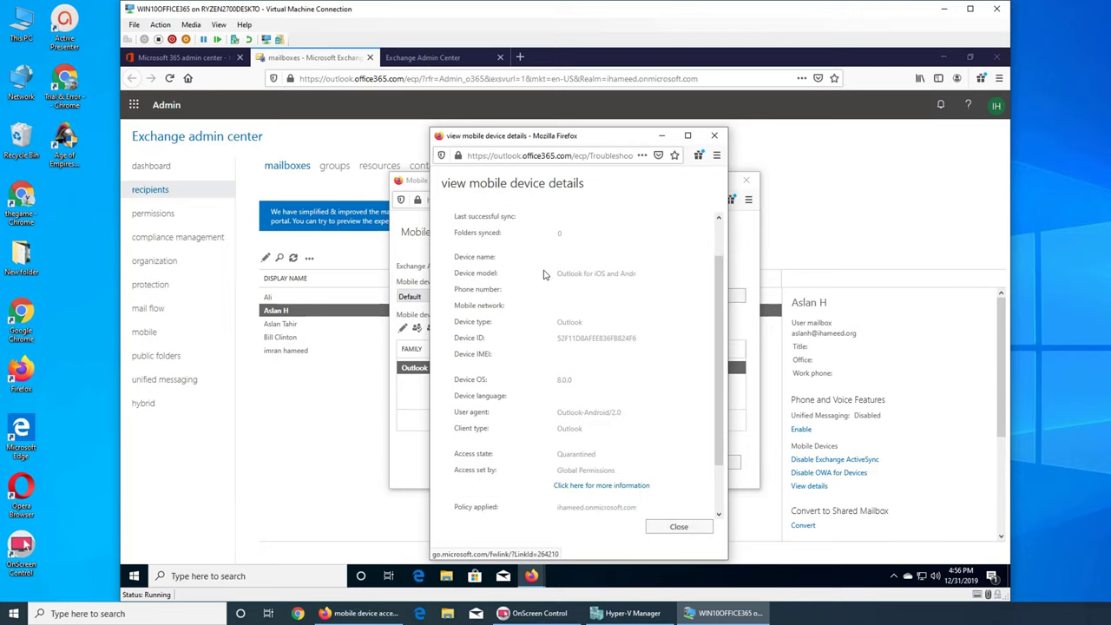
click(714, 136)
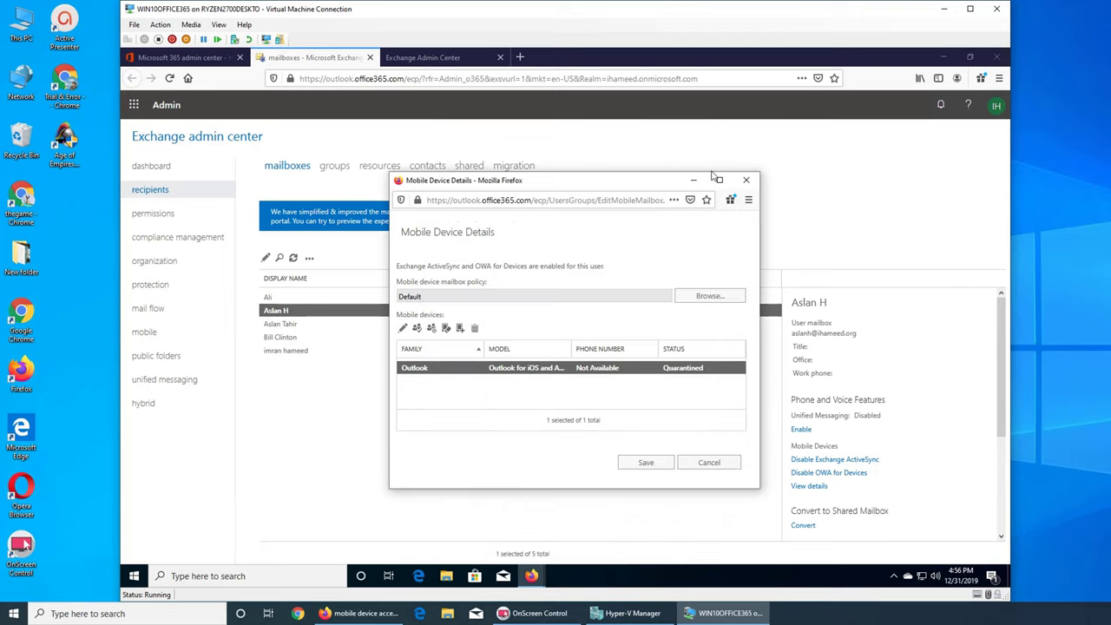
click(710, 468)
Quarantine unmanaged devices by default in ActiveSync access settings, then allow the quarantined Outlook device
click(154, 338)
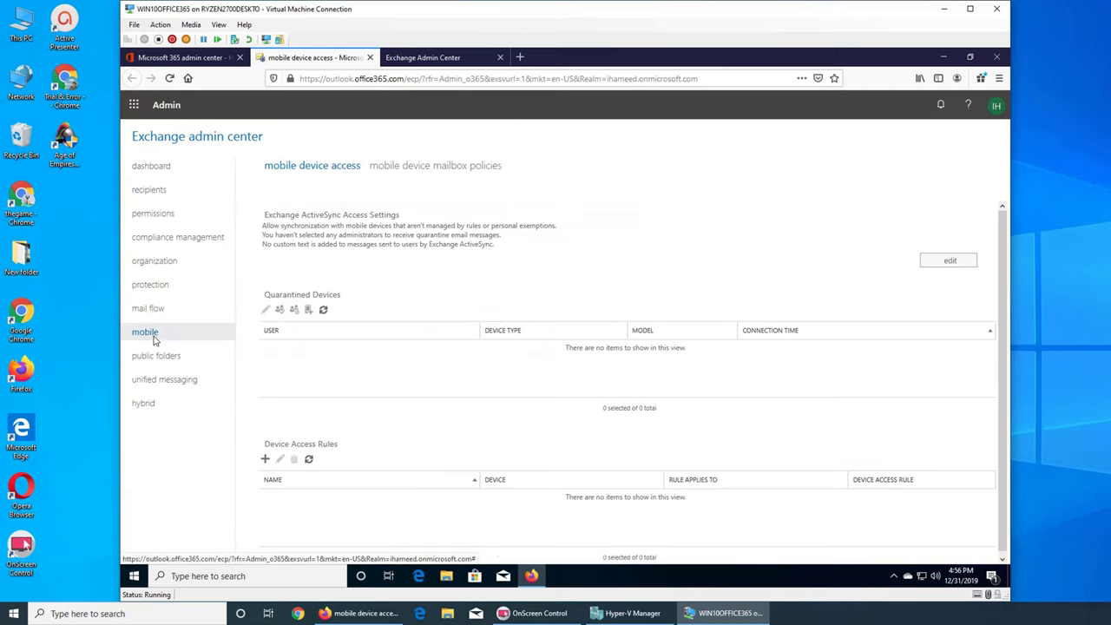
click(322, 310)
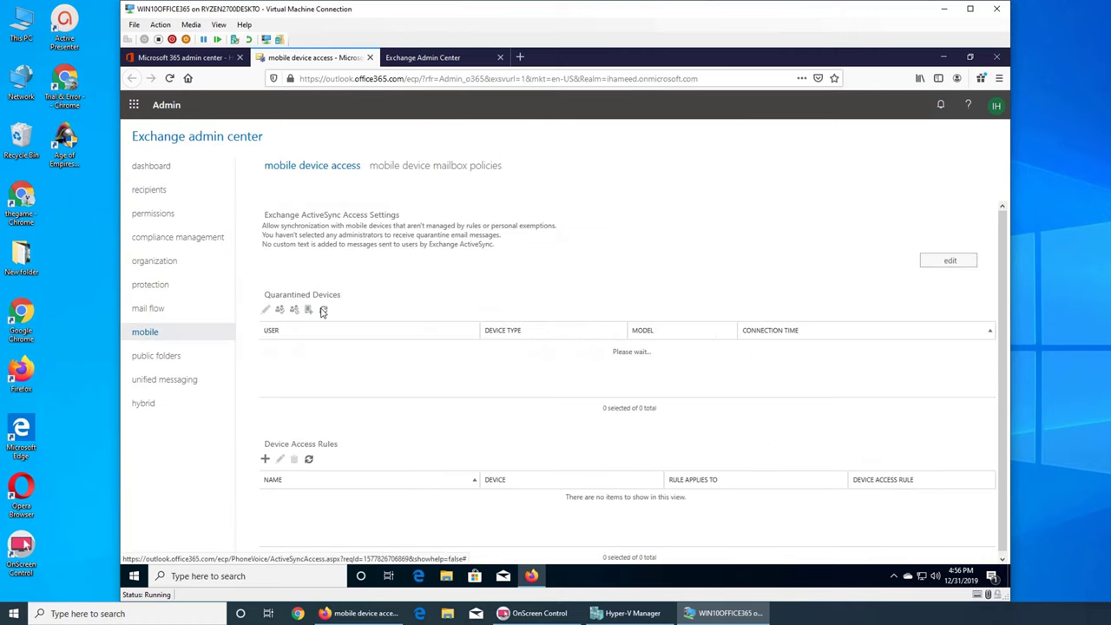
click(923, 254)
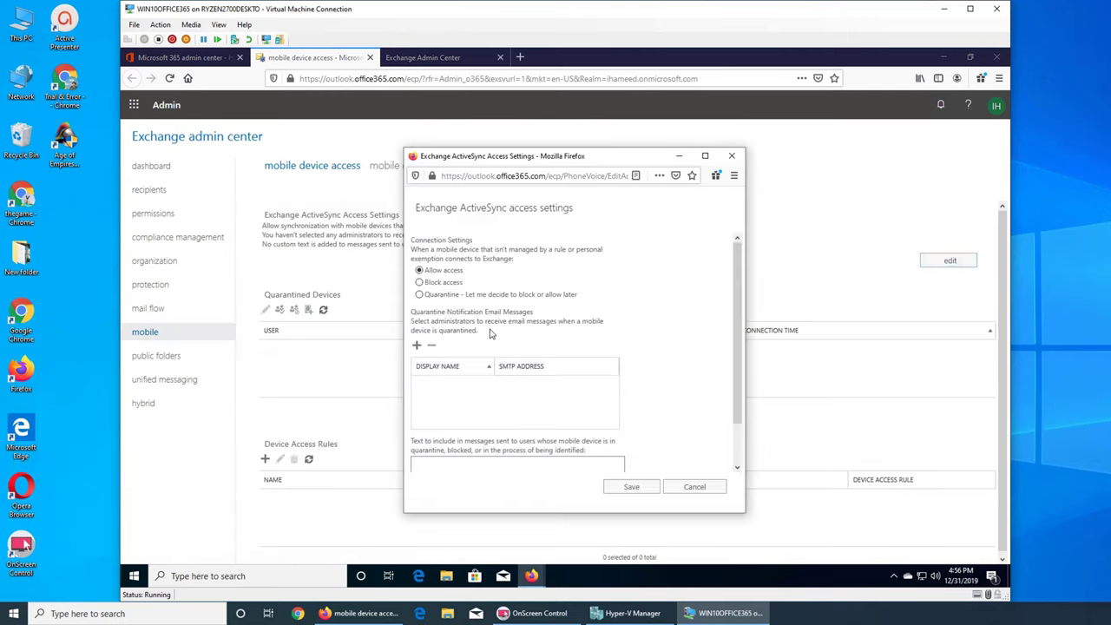
click(697, 487)
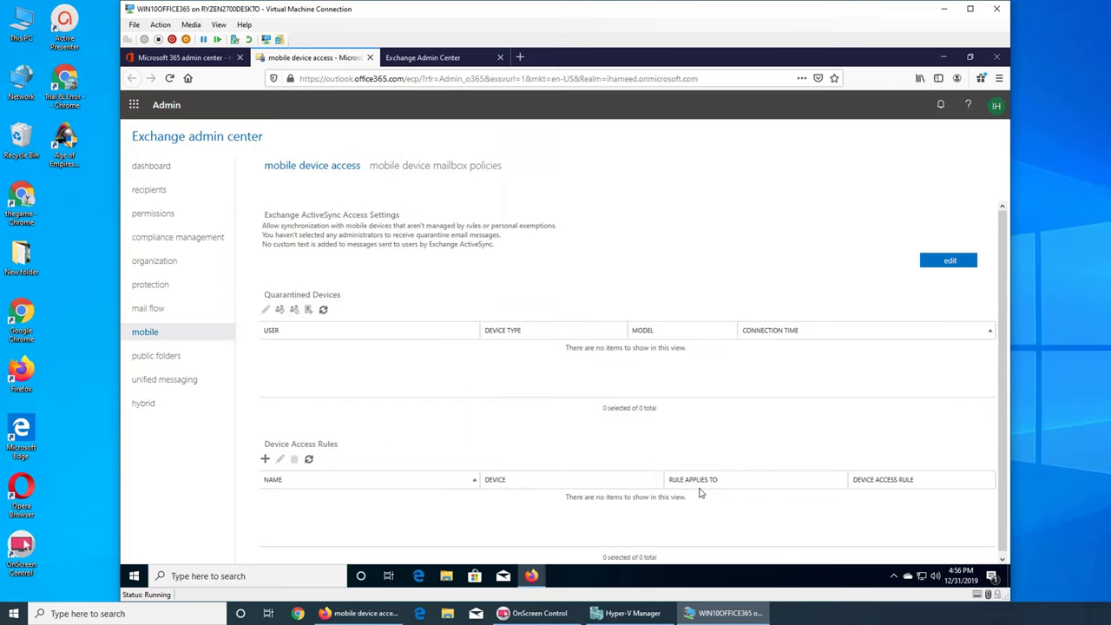
click(945, 263)
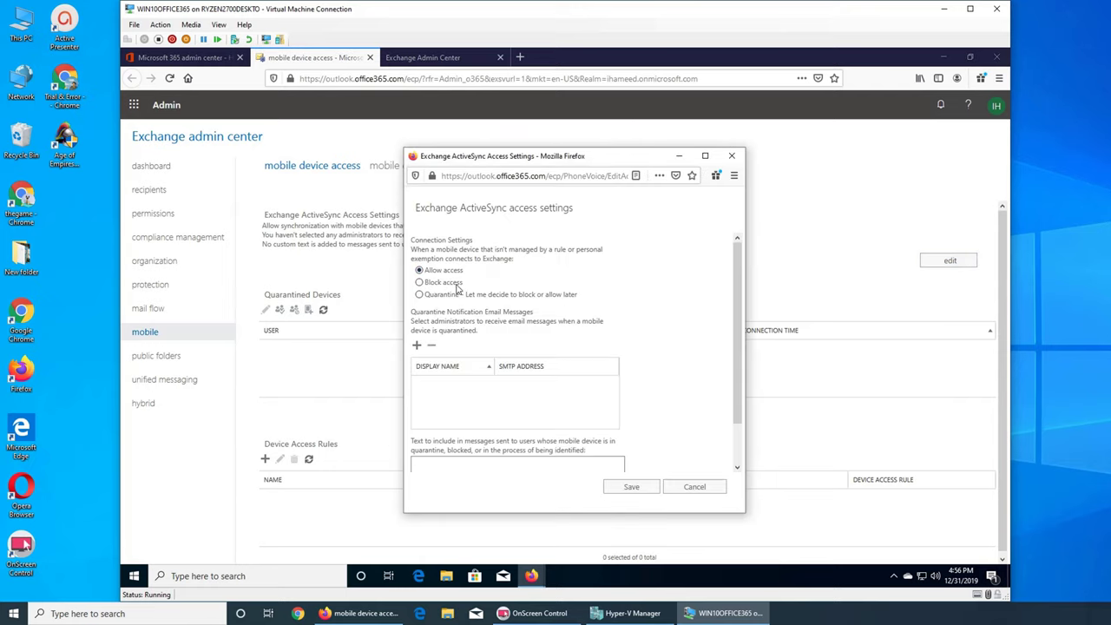
click(632, 487)
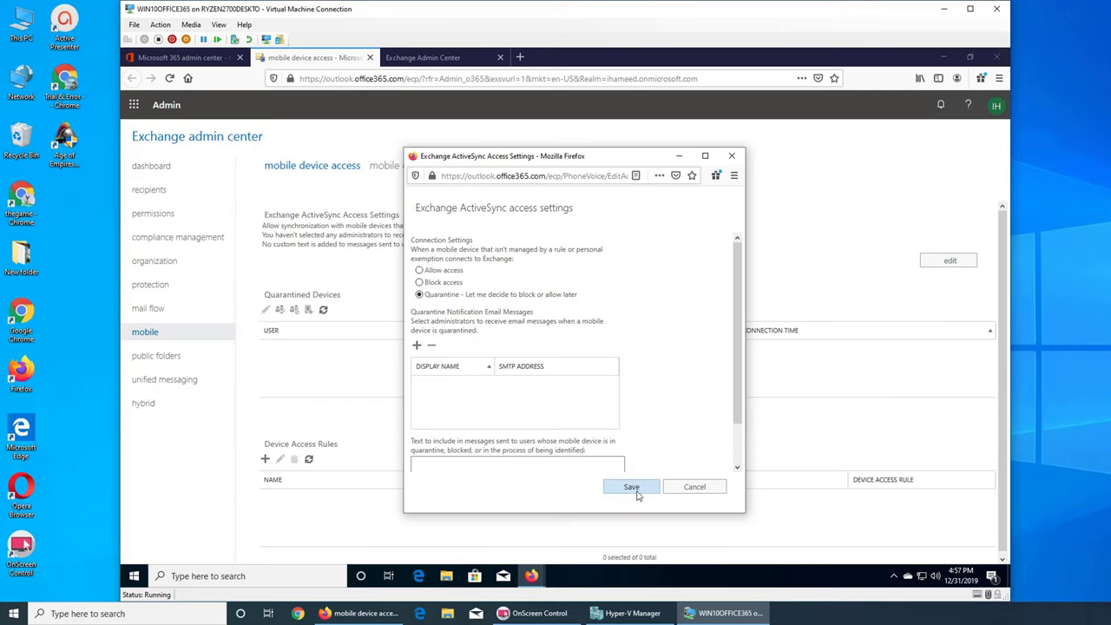
click(324, 311)
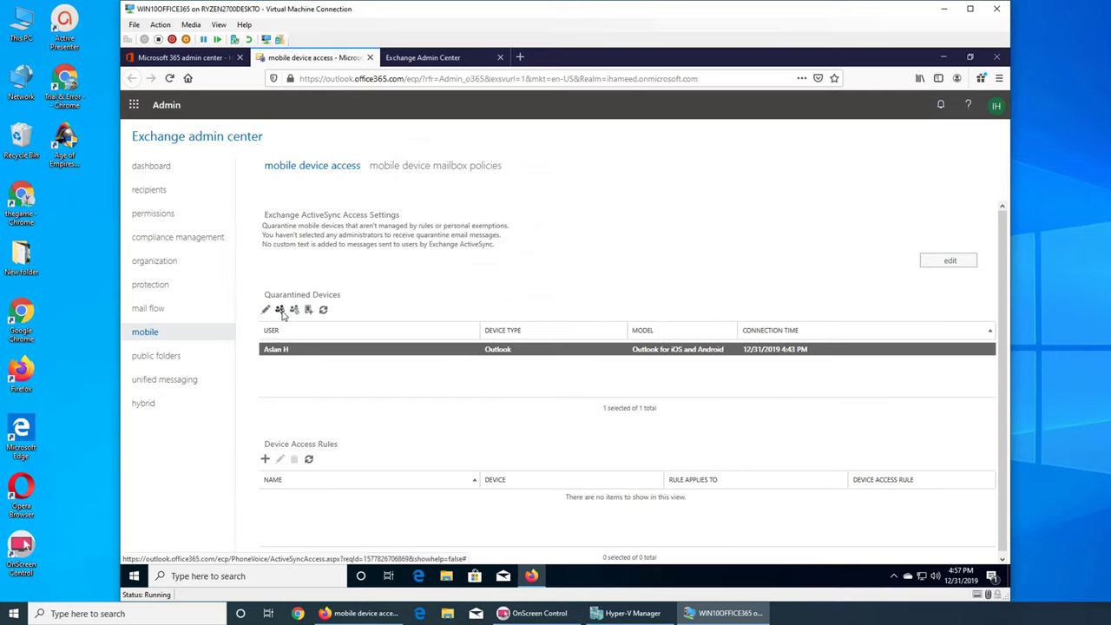
click(280, 311)
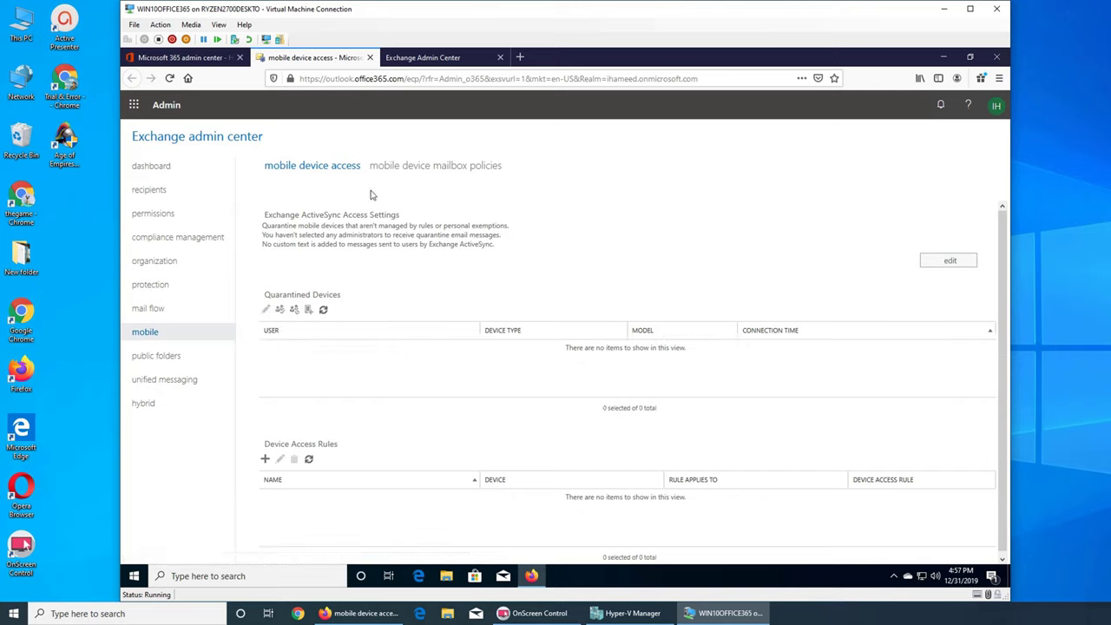
Cancel the UM policy picker and Enable UM Mailbox dialog, then view the user's mobile devices
click(147, 191)
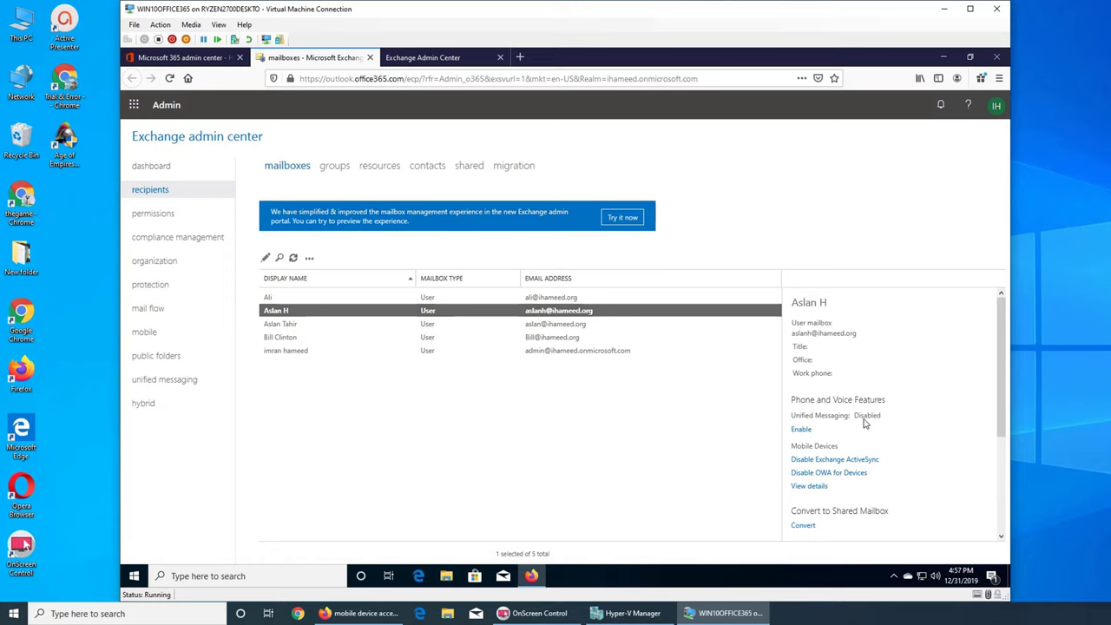
click(801, 431)
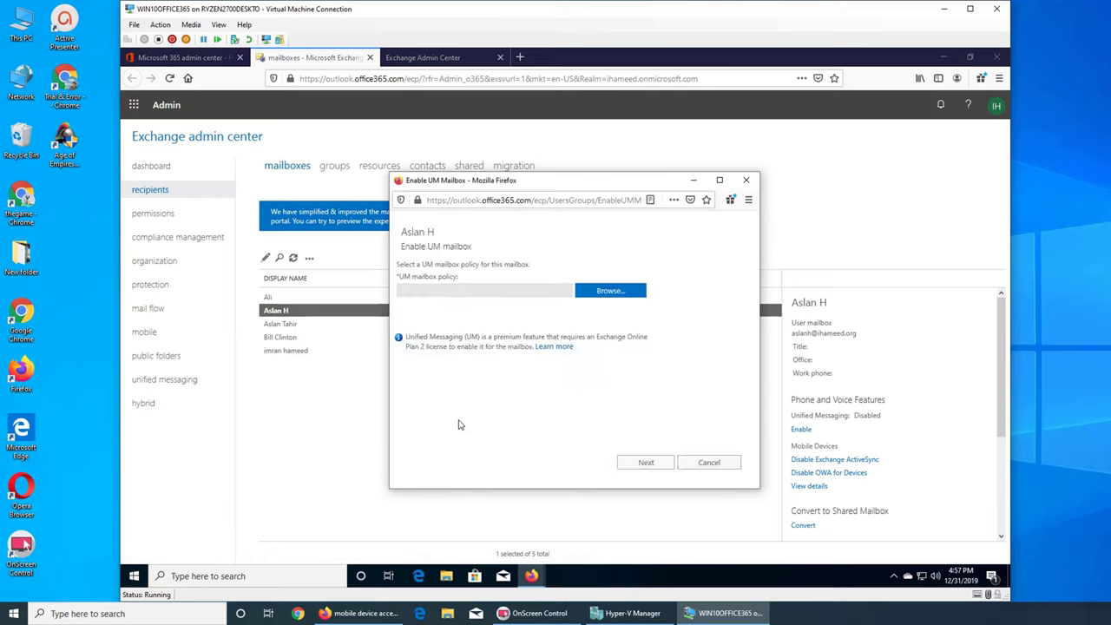
click(618, 293)
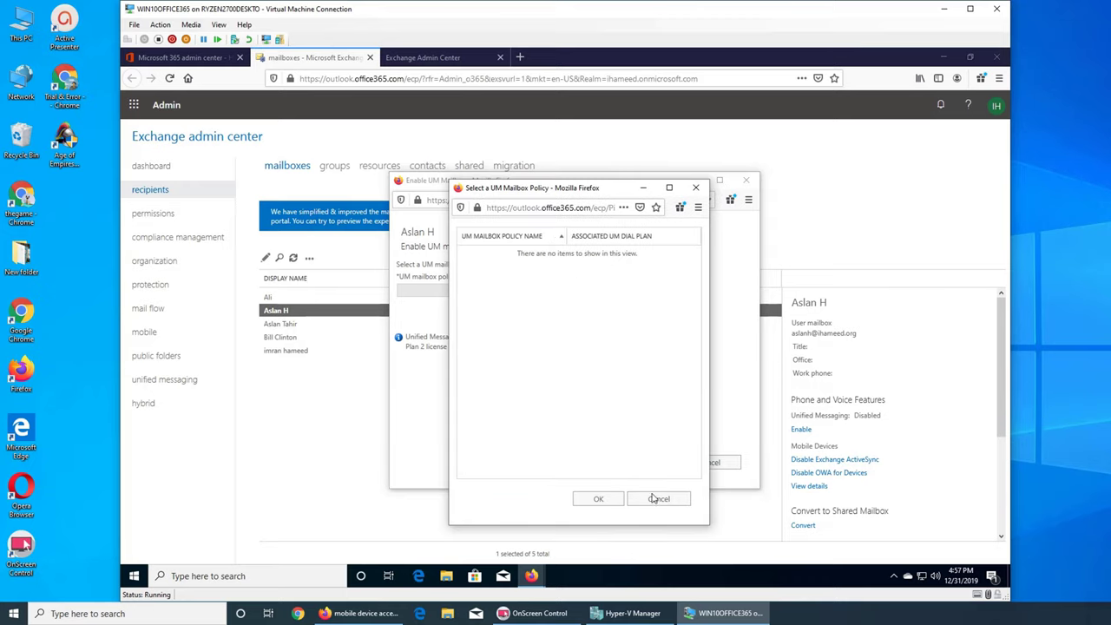
click(652, 501)
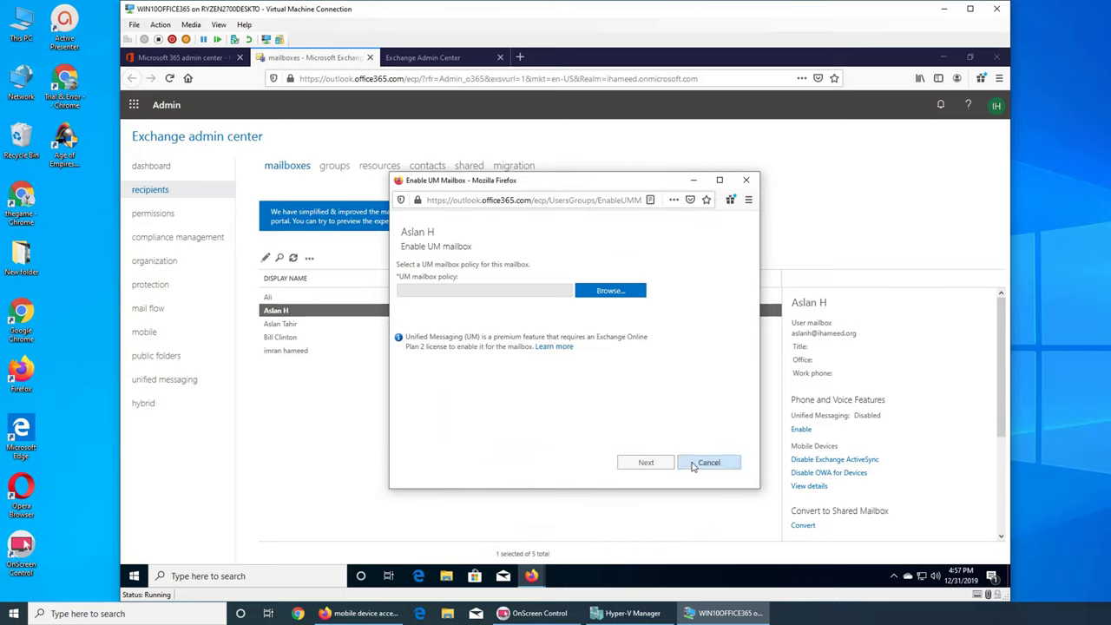
click(697, 465)
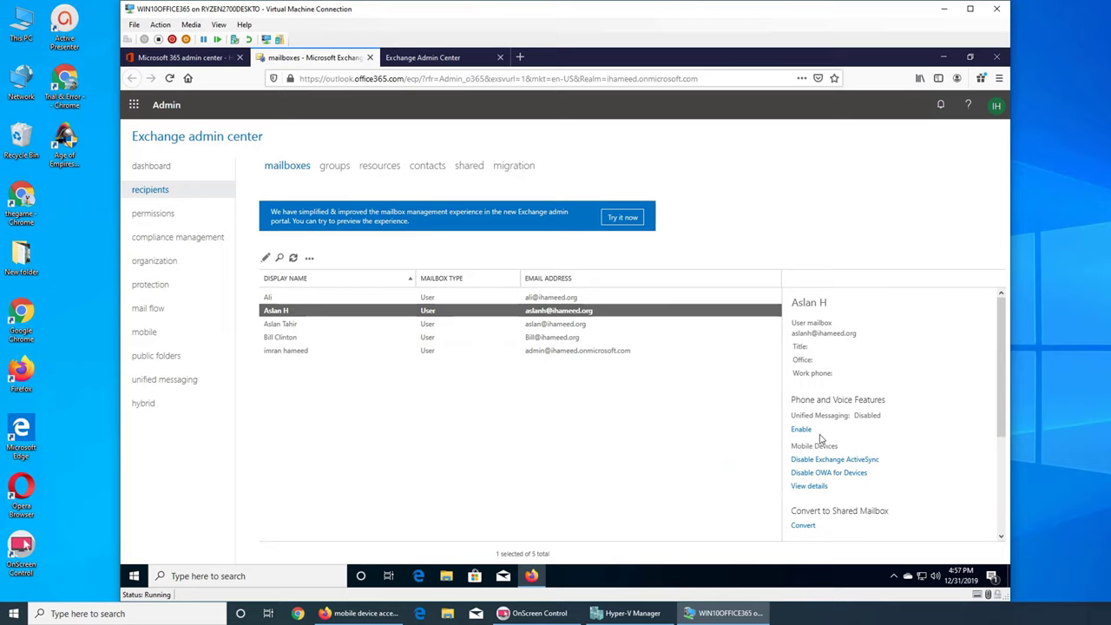
click(809, 487)
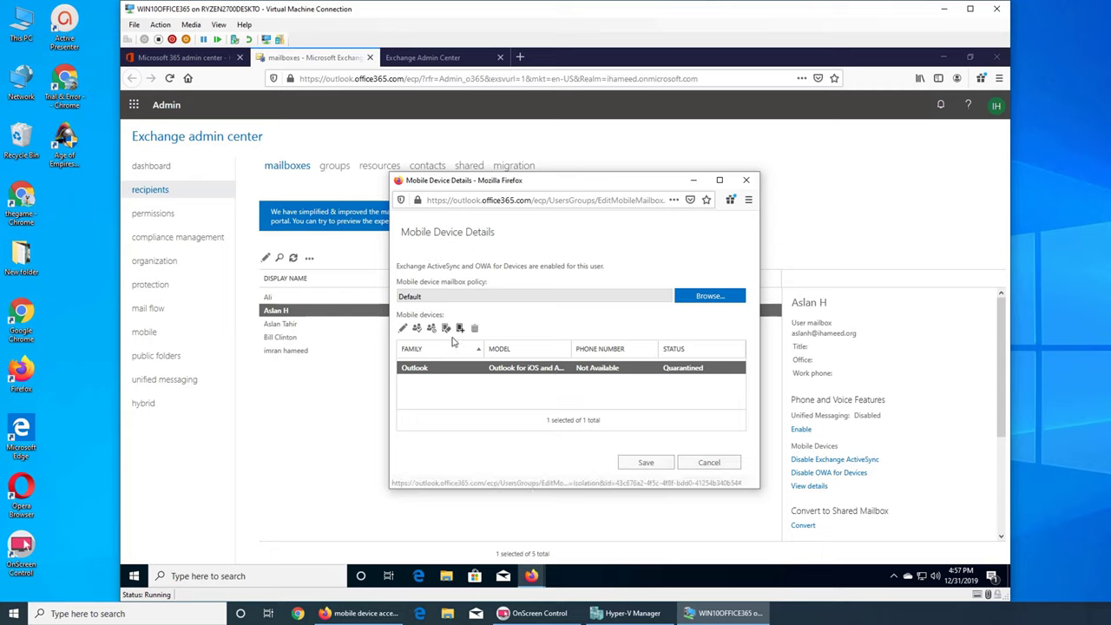
Allow the quarantined Outlook device and save, repeating once, then reselect the second mailbox
click(418, 328)
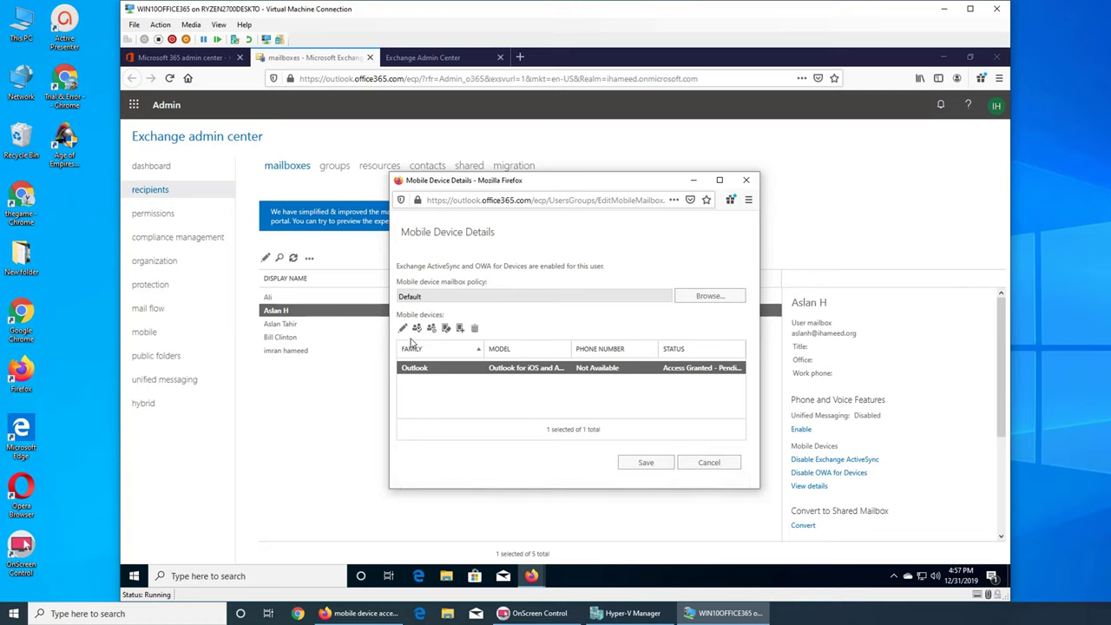
click(647, 461)
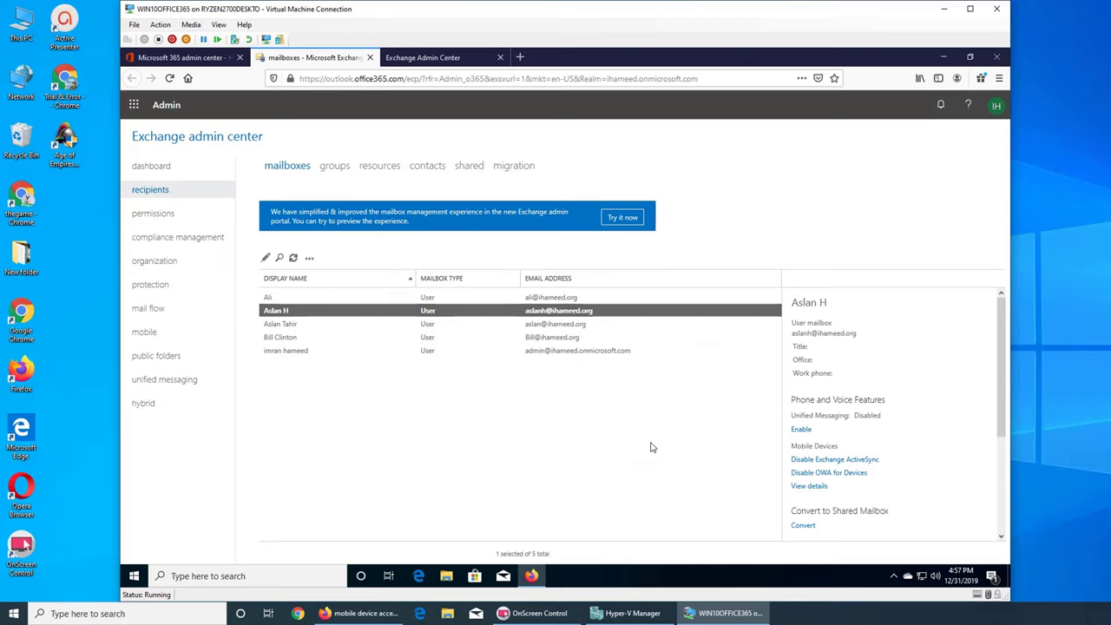
click(815, 487)
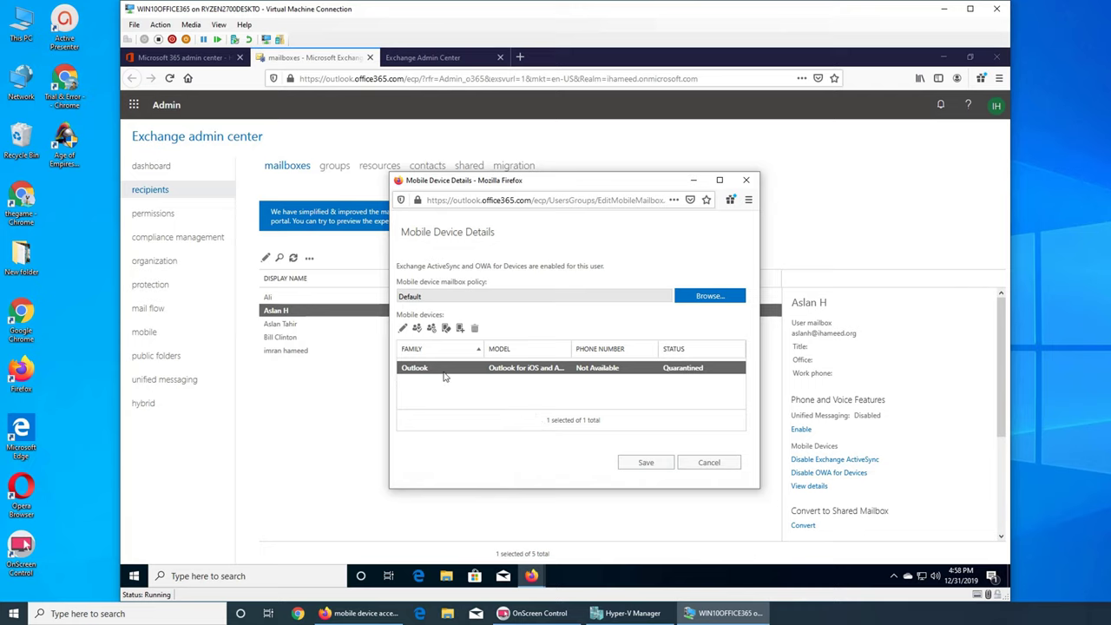
click(417, 328)
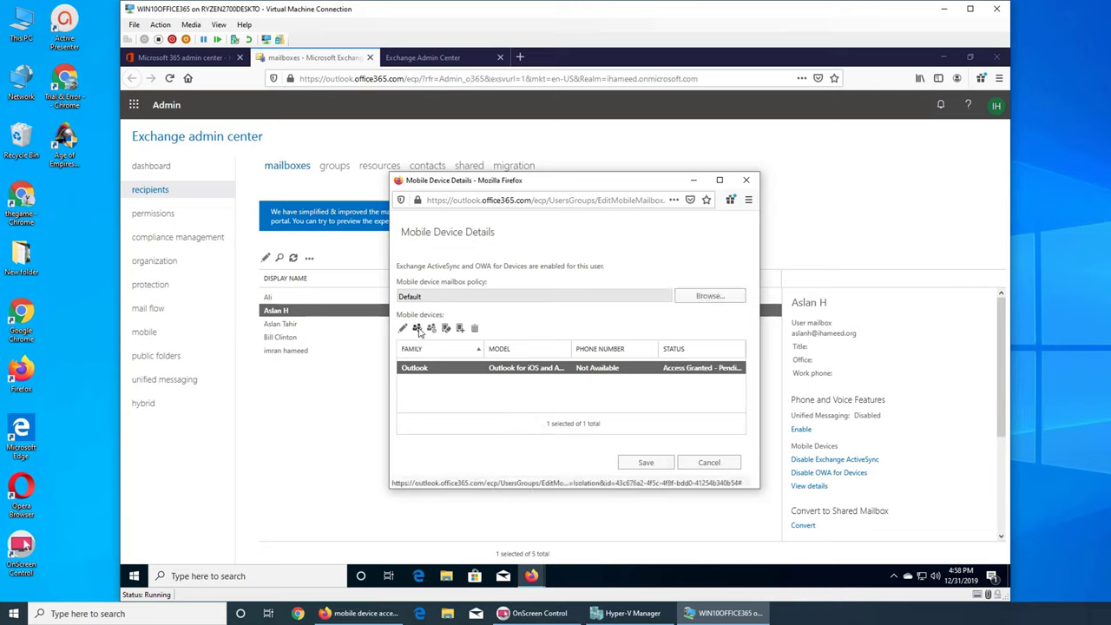
click(649, 464)
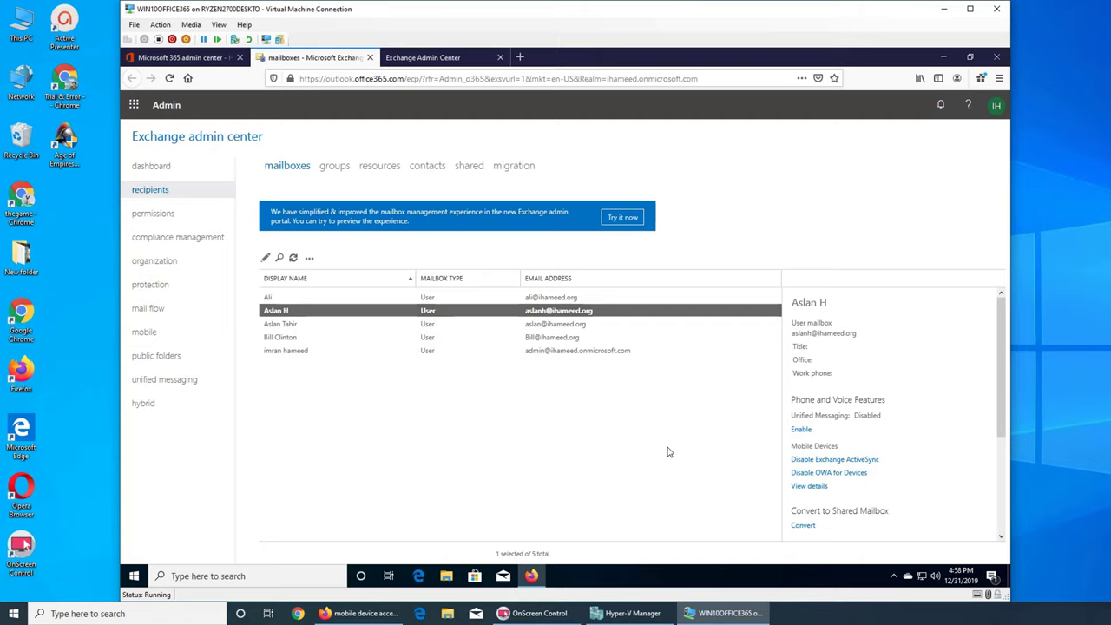
click(545, 340)
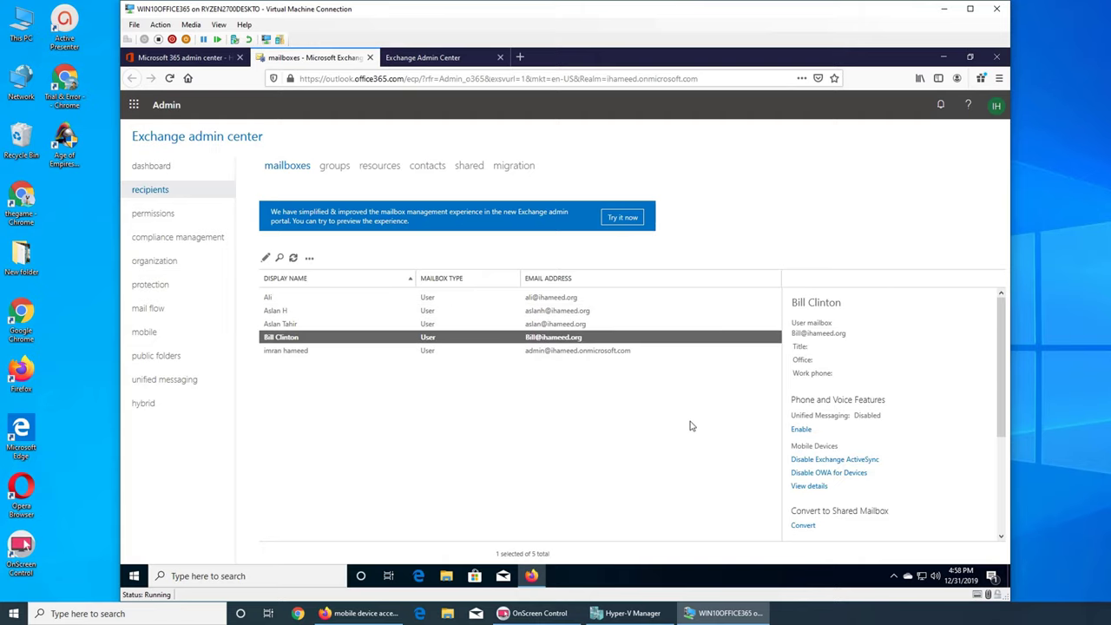
click(542, 308)
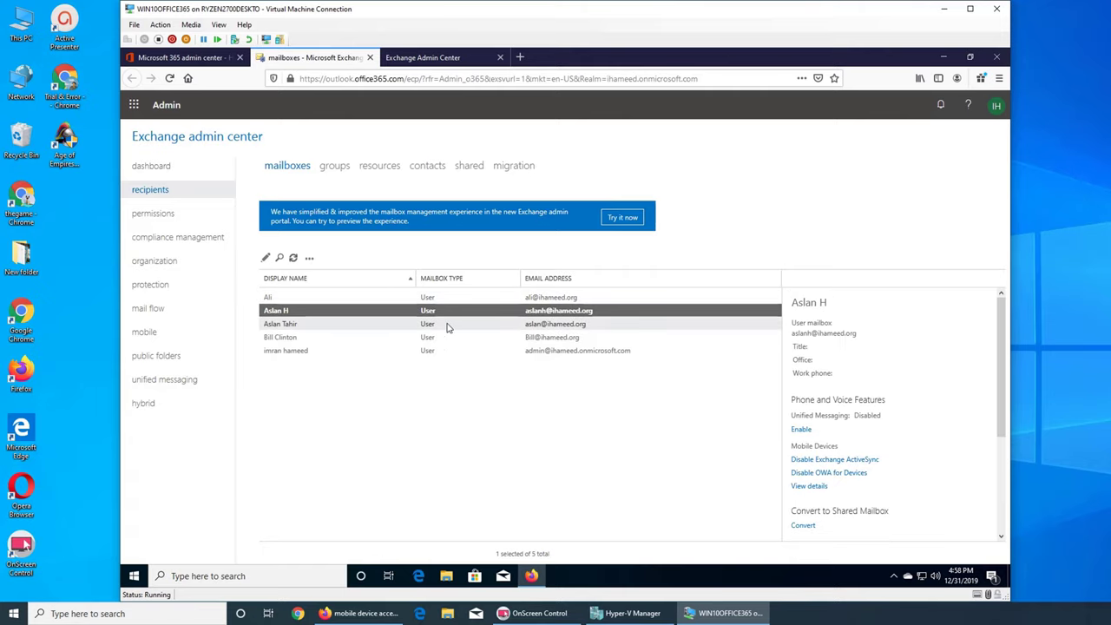
click(546, 326)
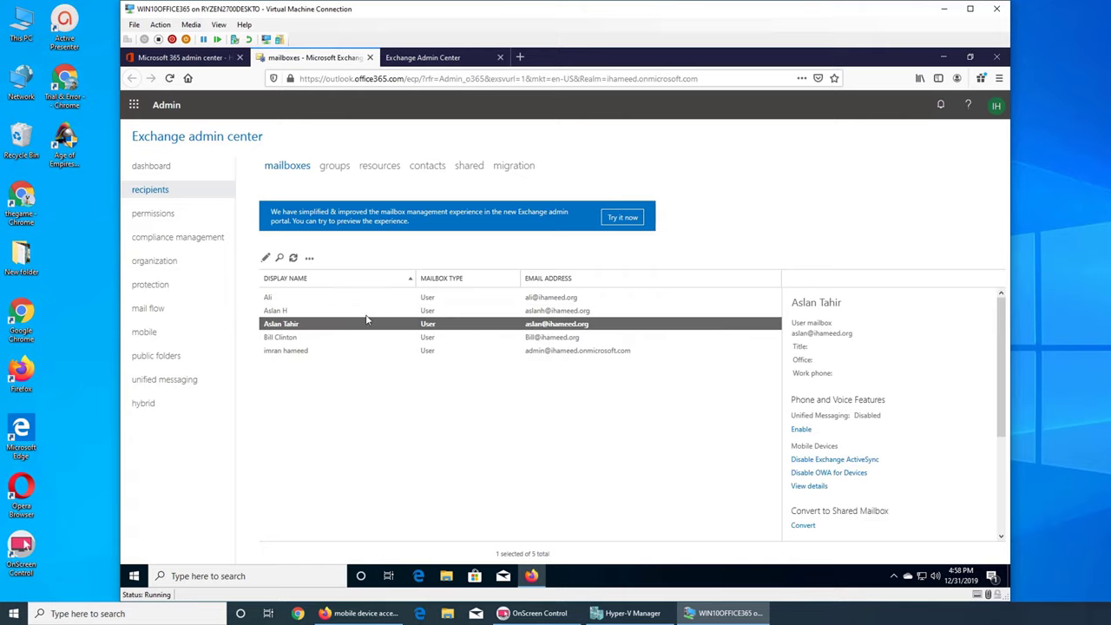
click(802, 486)
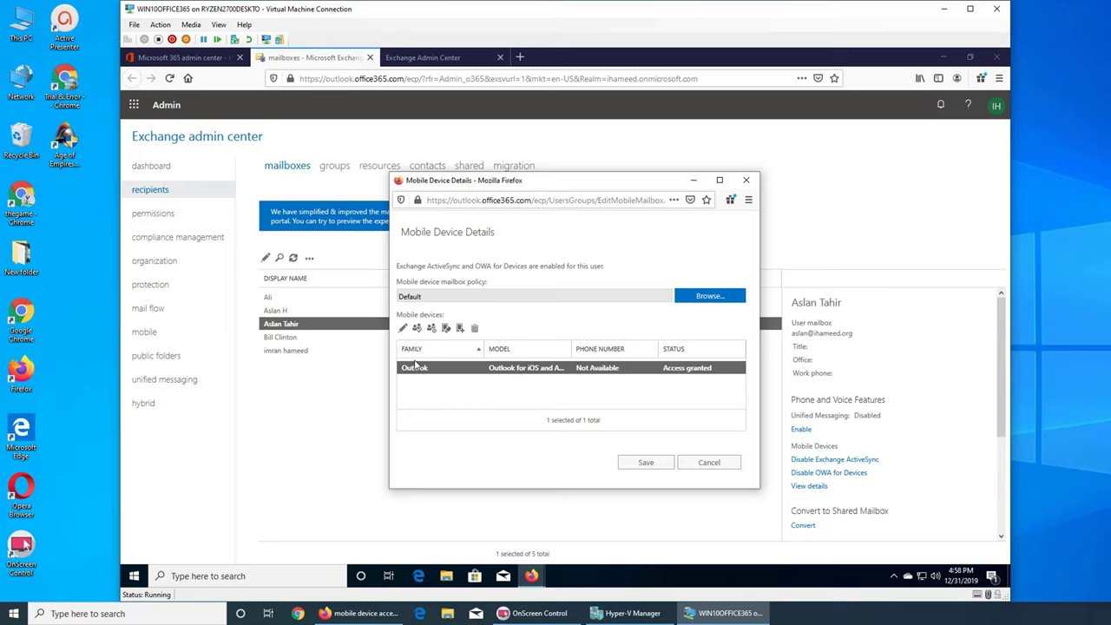
click(402, 327)
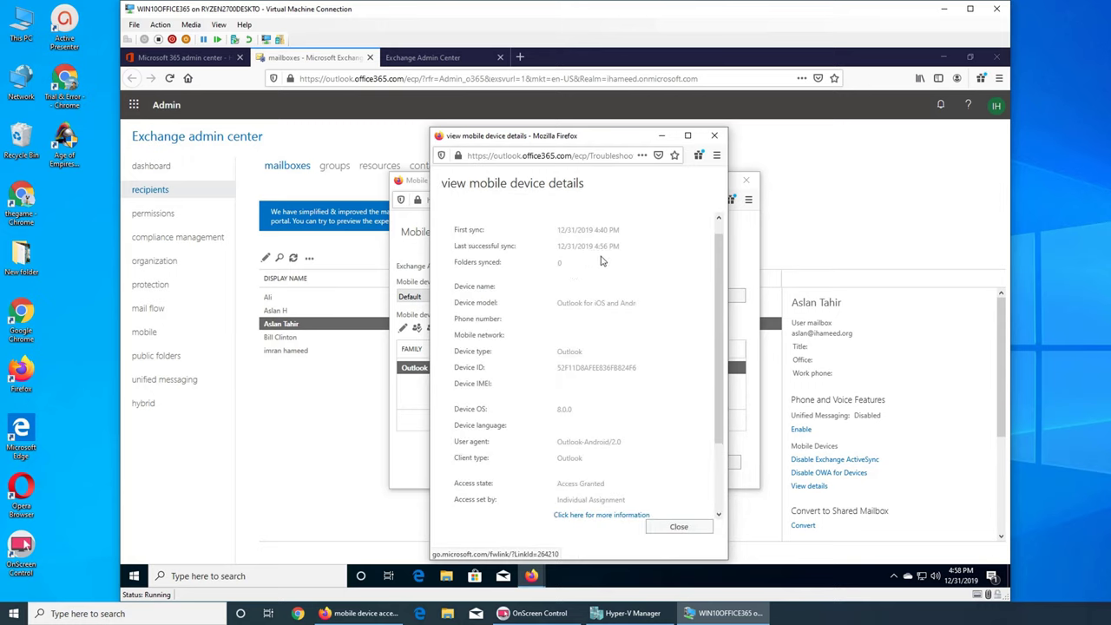
scroll(616, 256, down, 3)
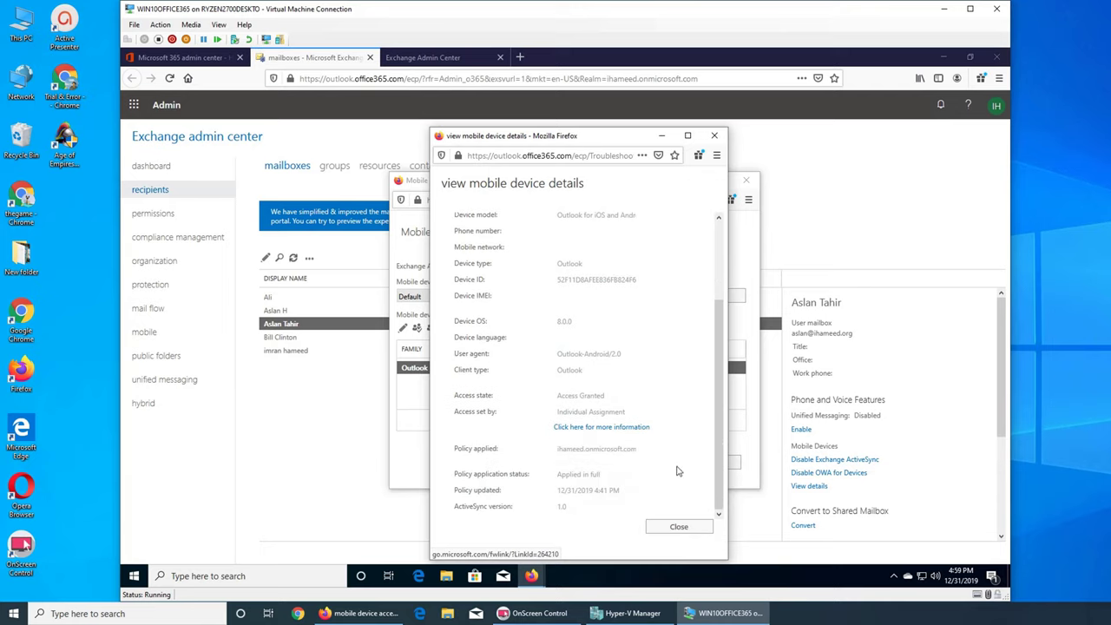
scroll(679, 469, up, 3)
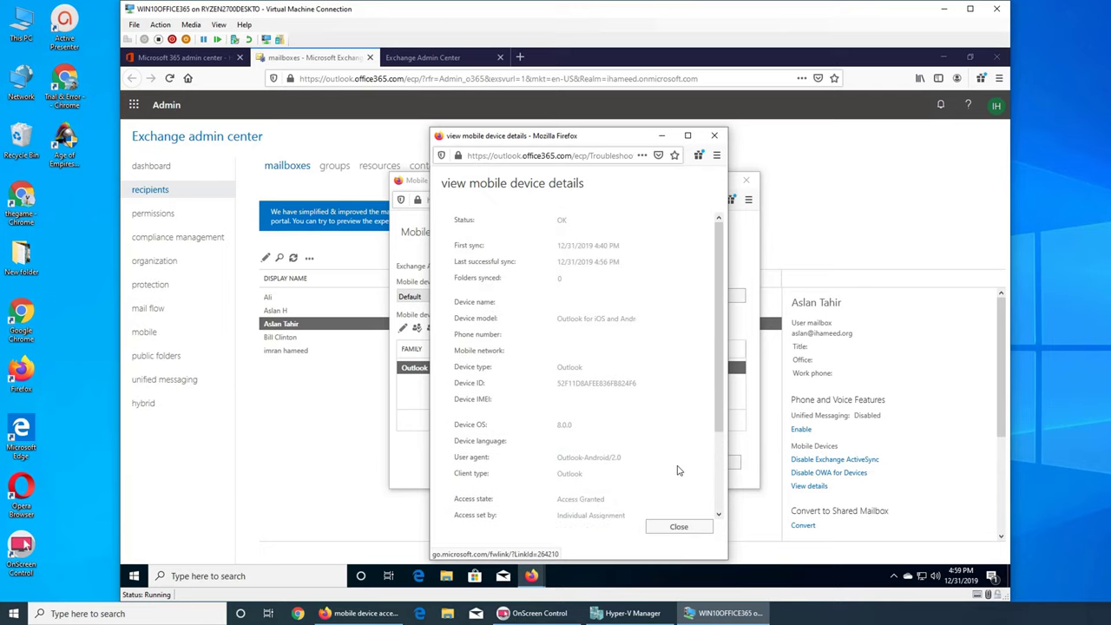
click(714, 135)
click(746, 180)
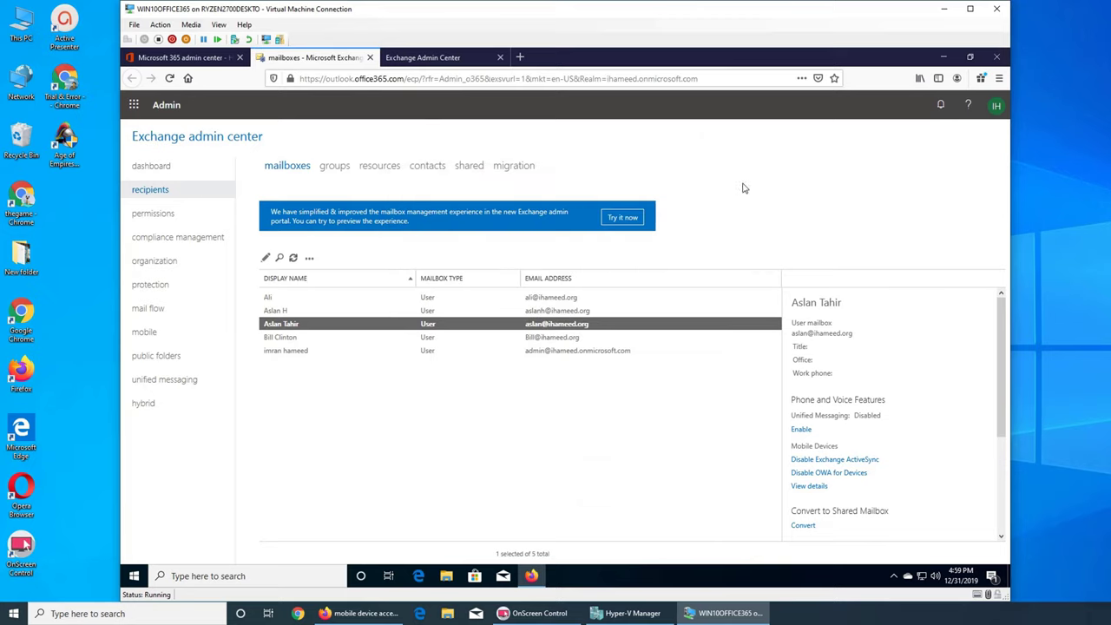
click(809, 486)
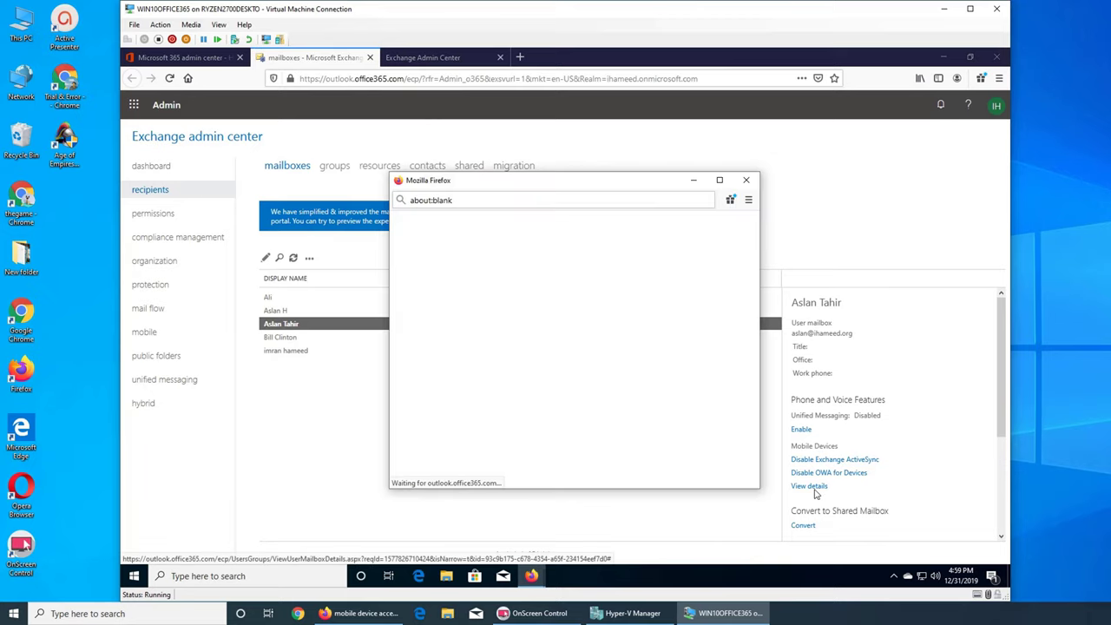
click(742, 179)
click(278, 311)
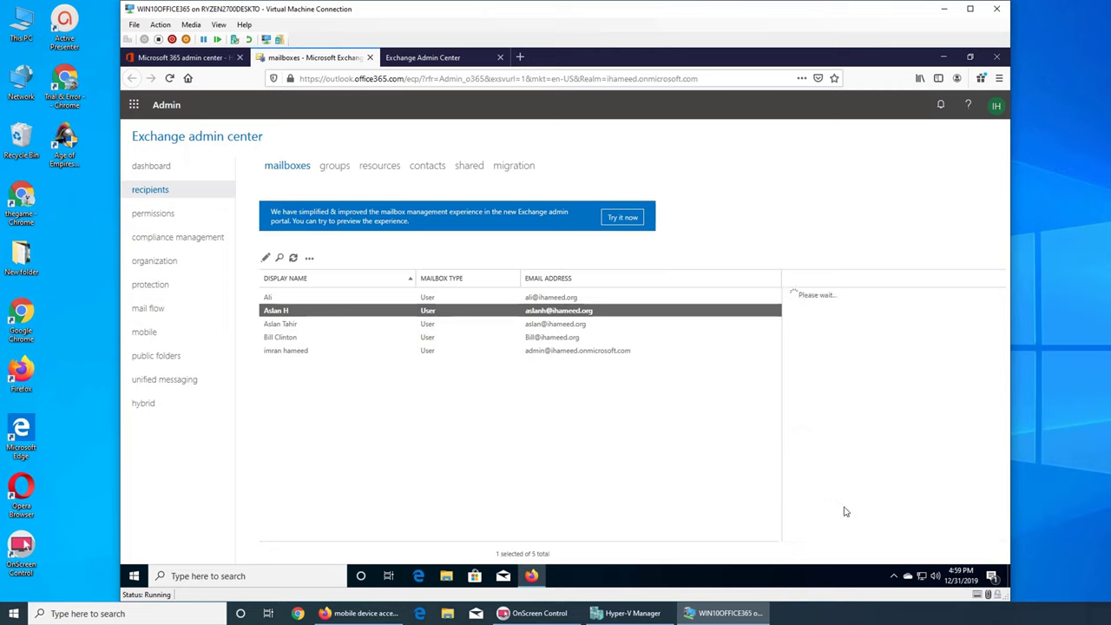
click(806, 487)
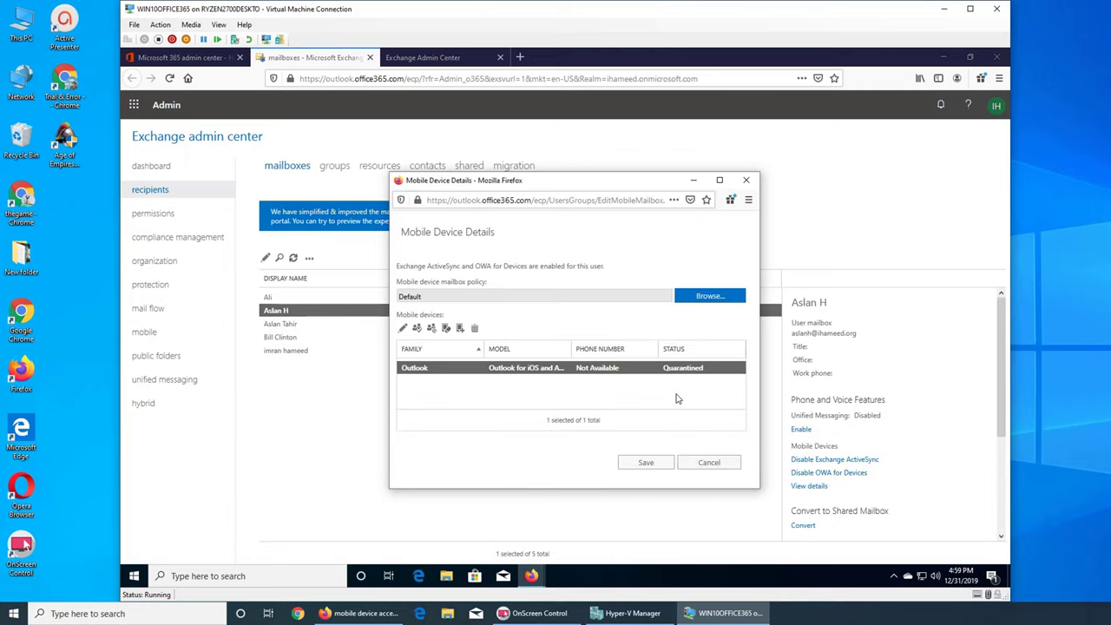
click(712, 462)
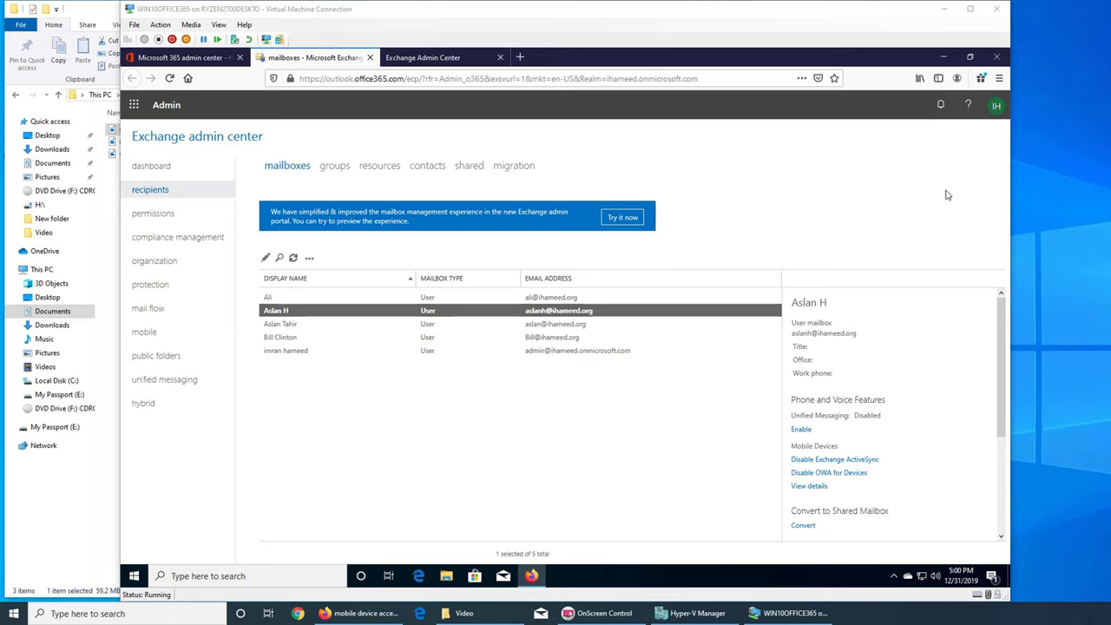
Open a new private browsing window and close the Video folder window
click(998, 78)
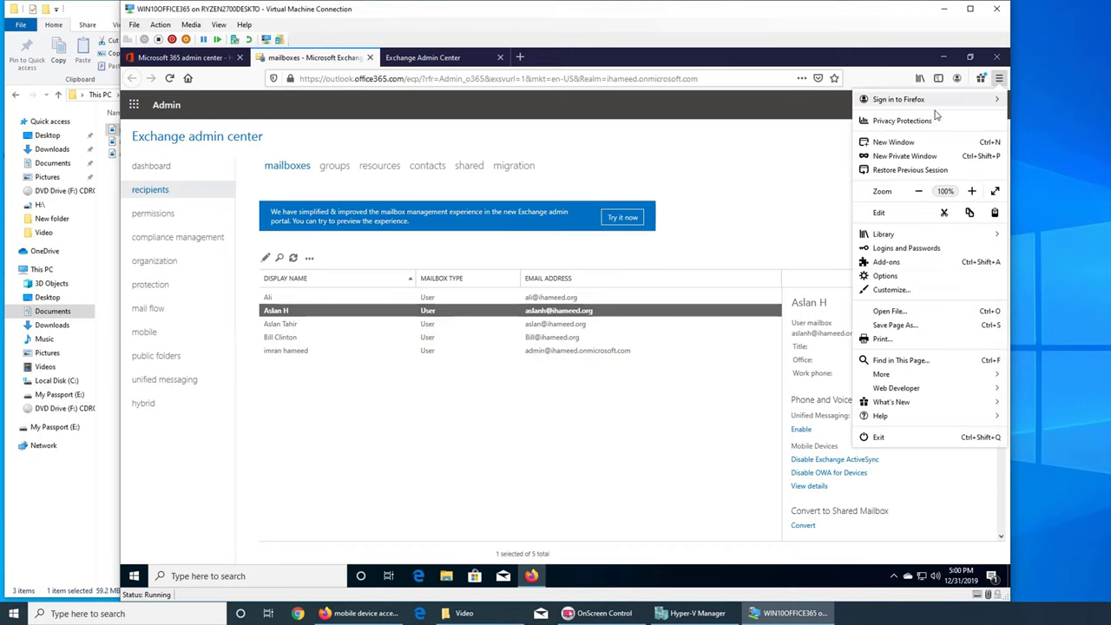
click(911, 157)
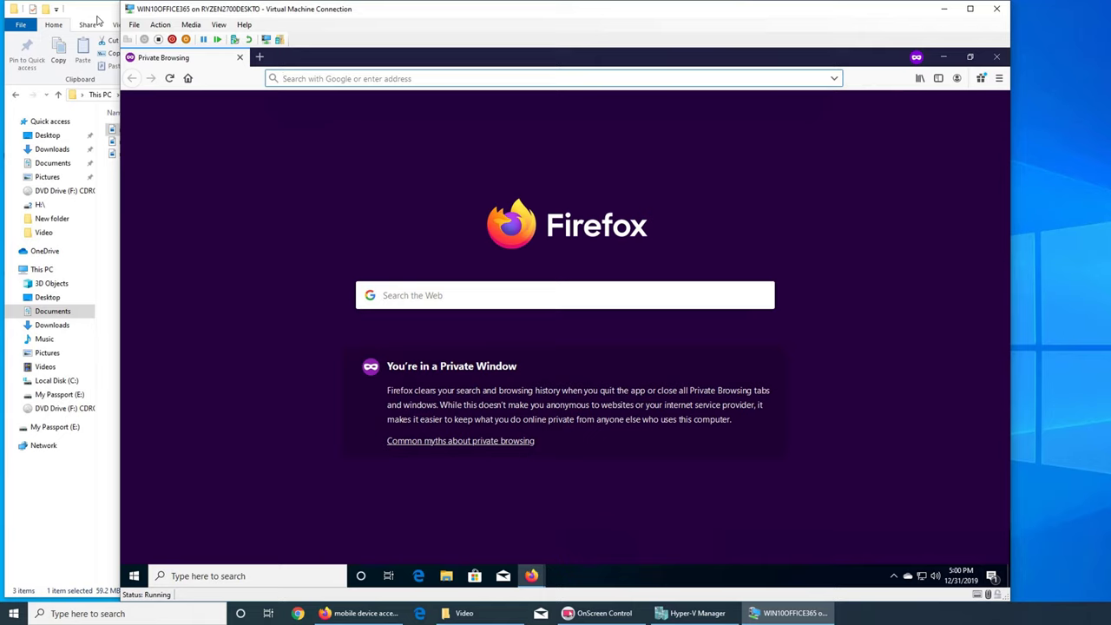
right_click(492, 613)
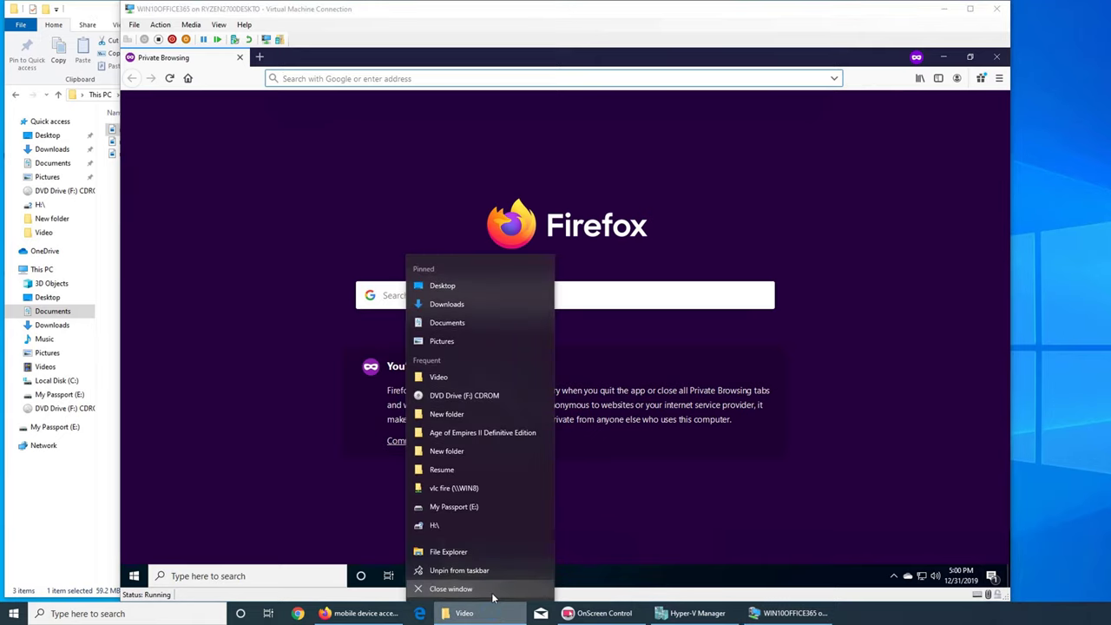
click(475, 592)
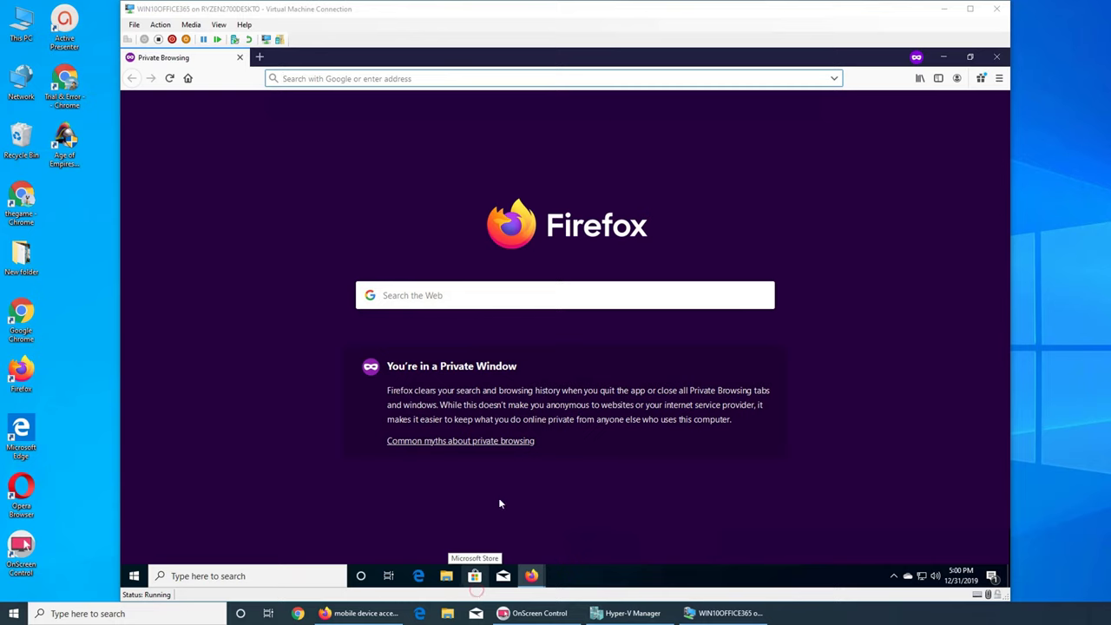
Sign in to Outlook on the web with the user's e-mail and password, staying signed in
click(444, 79)
text(outlook.office365.com/)
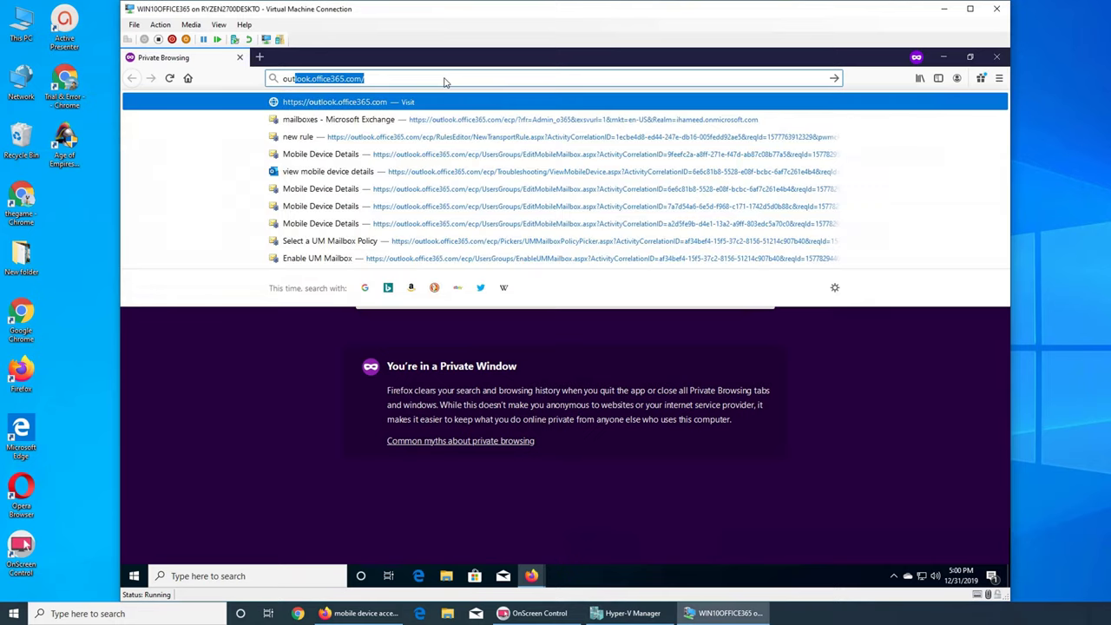
key(Return)
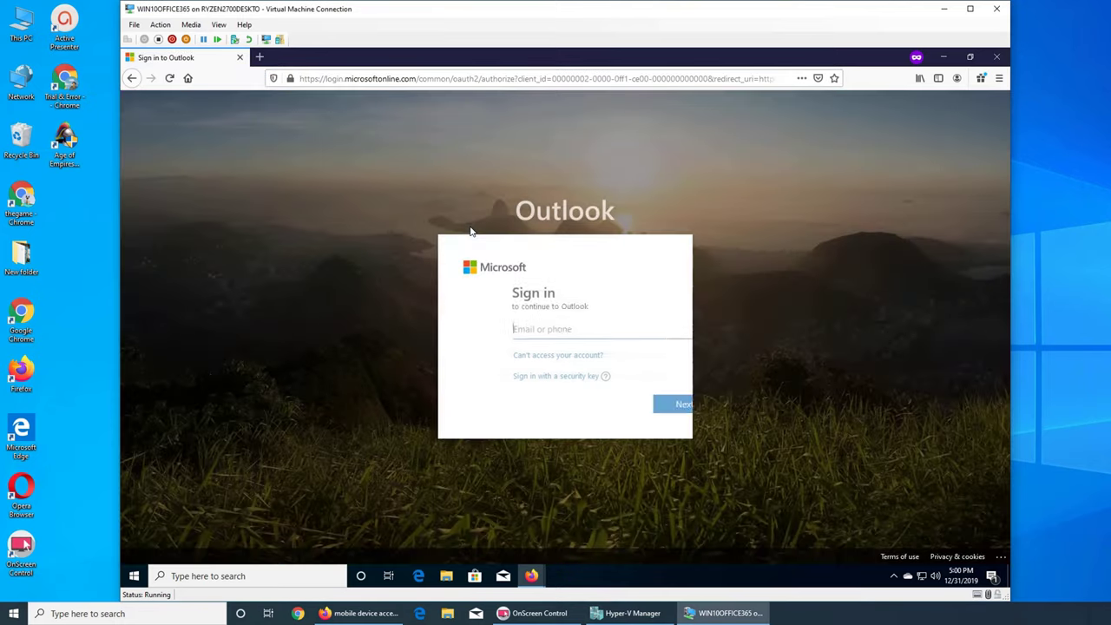
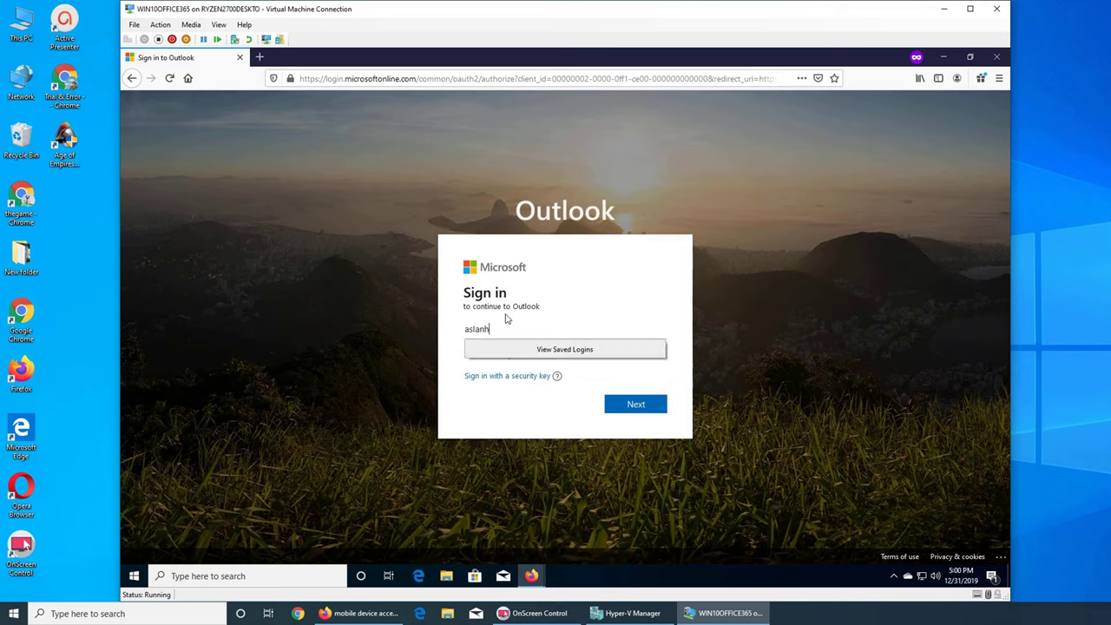
key(Return)
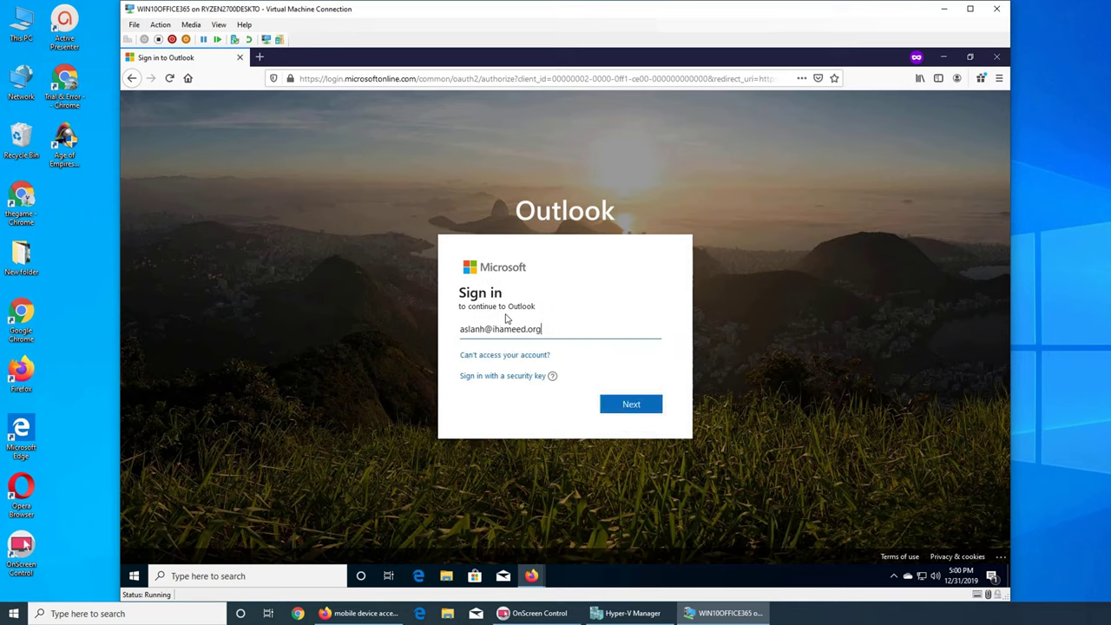
text(••••••)
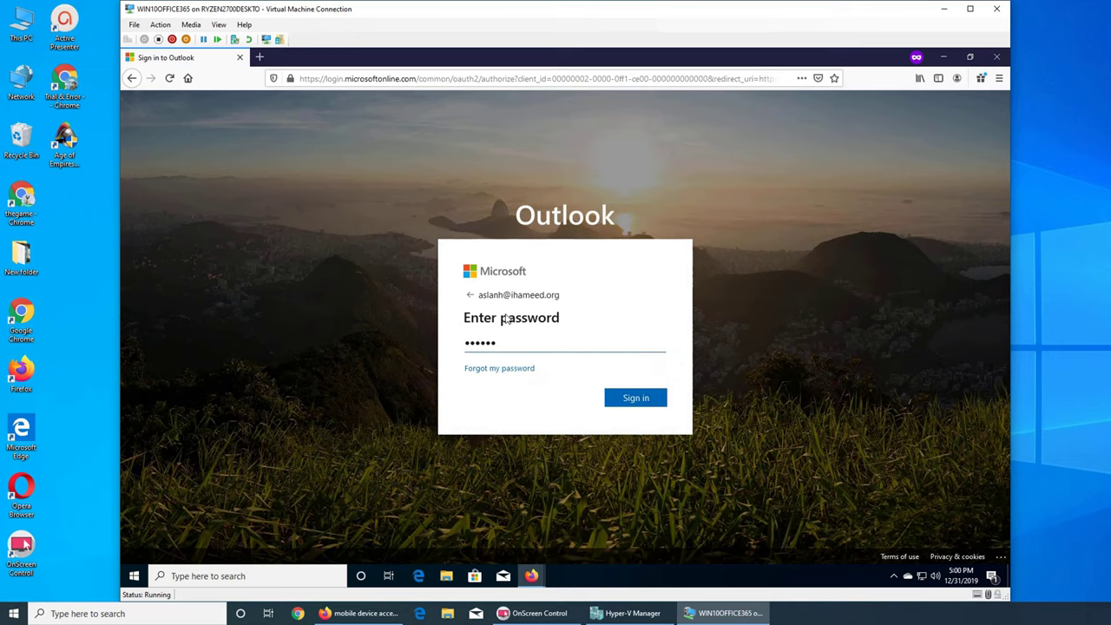
key(Return)
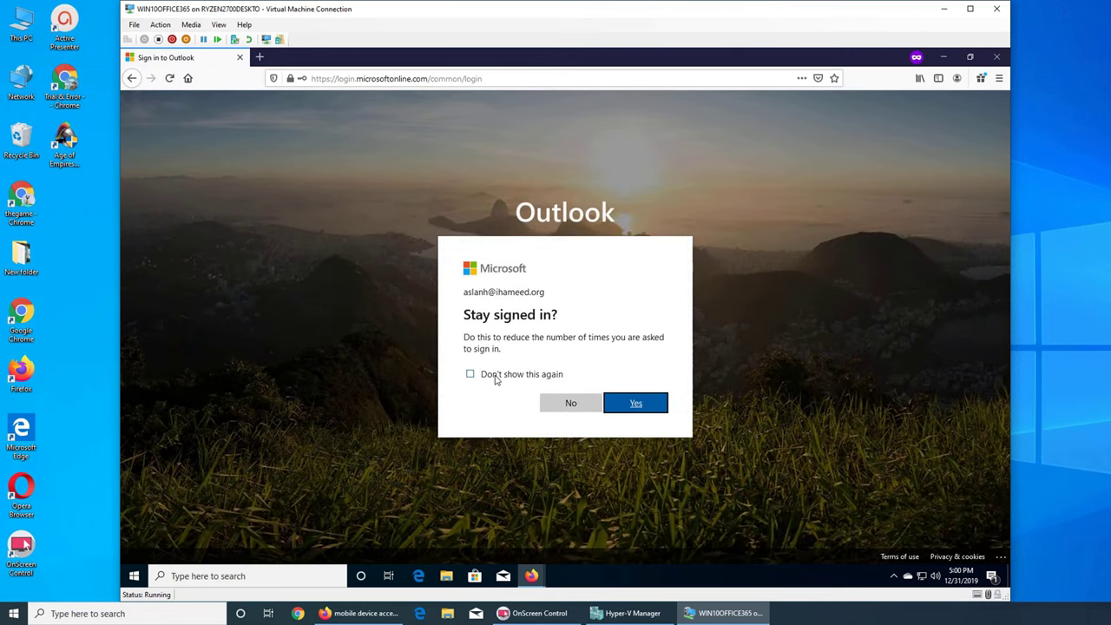
click(495, 378)
click(656, 403)
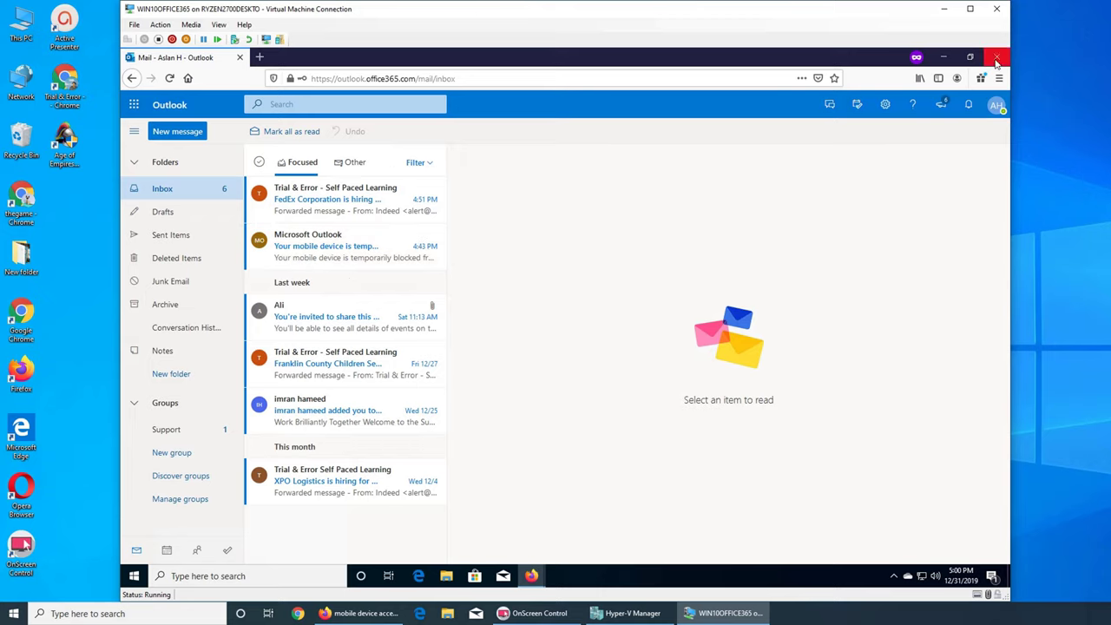
Check the signed-in user's account panel, then close the Outlook browser window
click(996, 104)
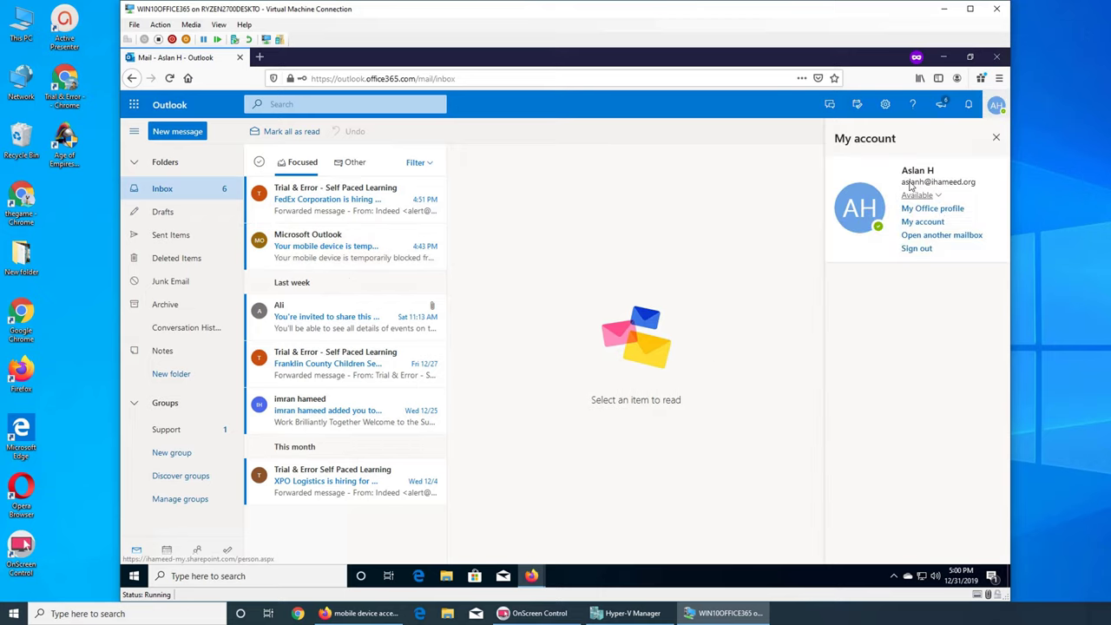
click(999, 78)
click(996, 57)
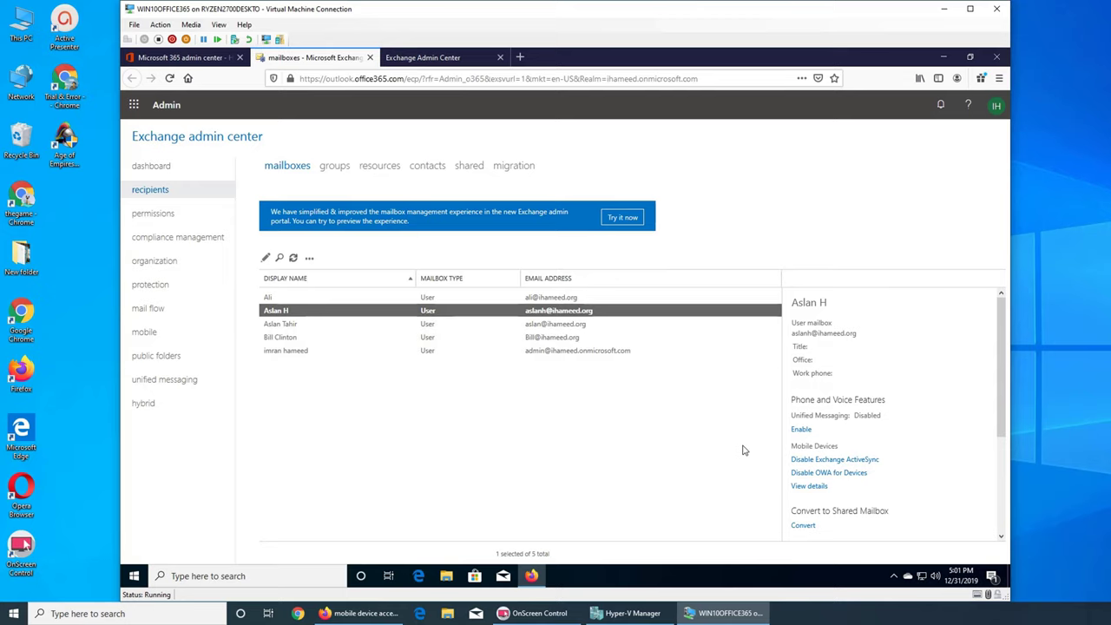
From the user's mobile device details, set the Outlook device to Allow and save
click(809, 486)
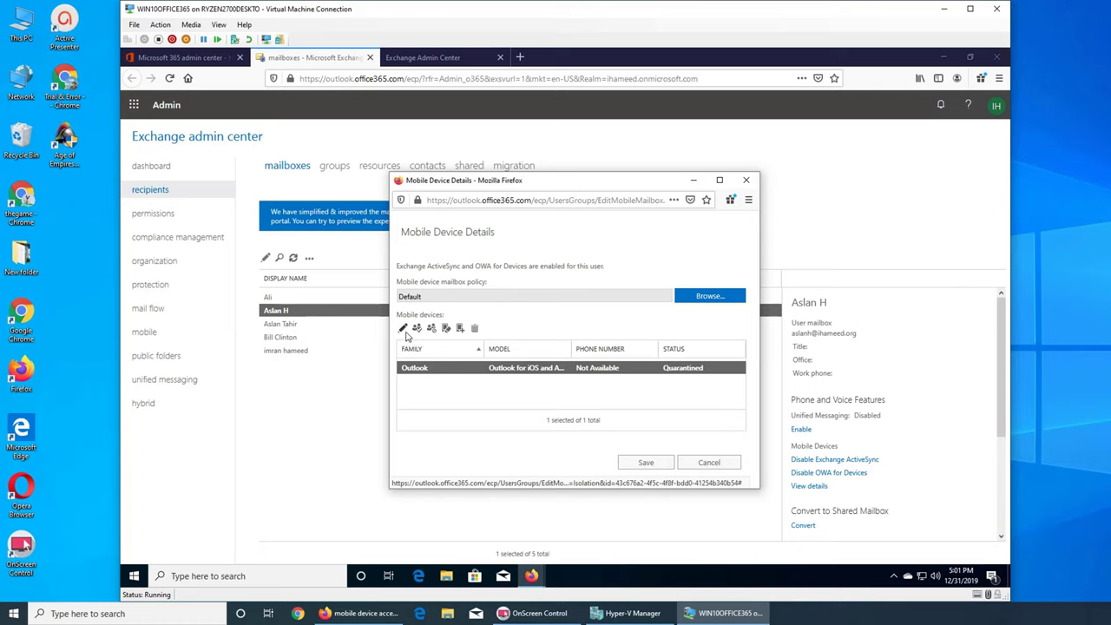
click(416, 329)
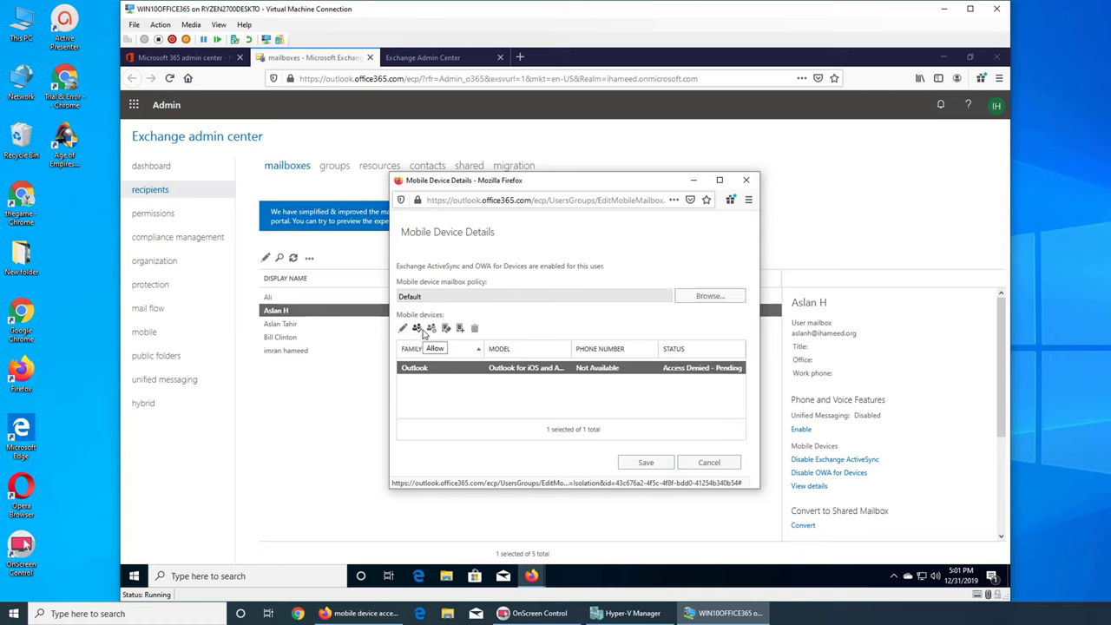
click(416, 329)
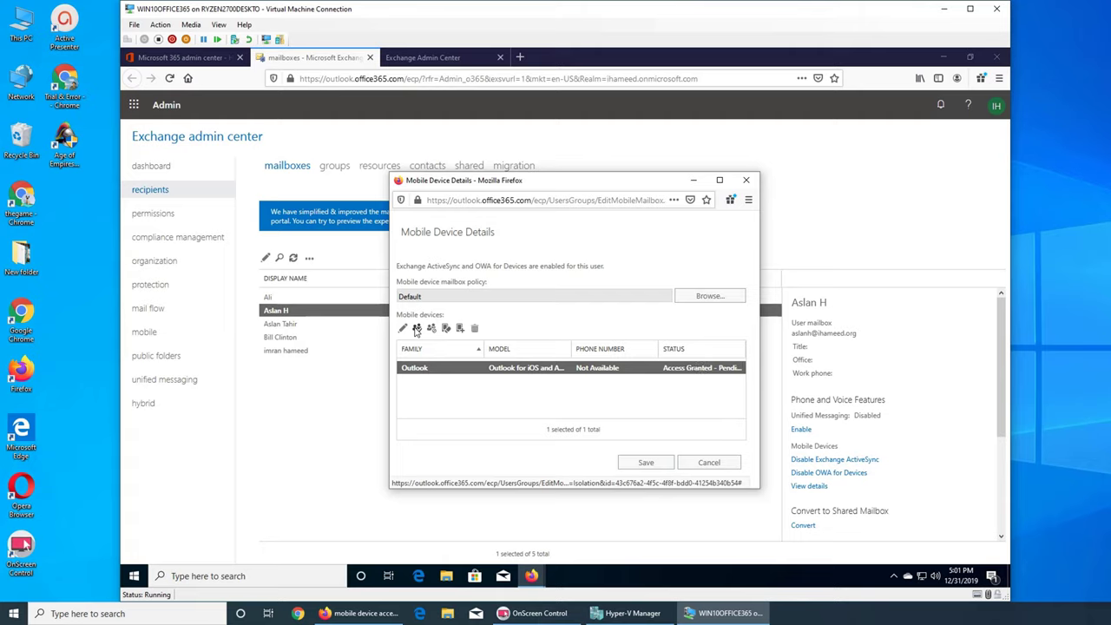
click(647, 463)
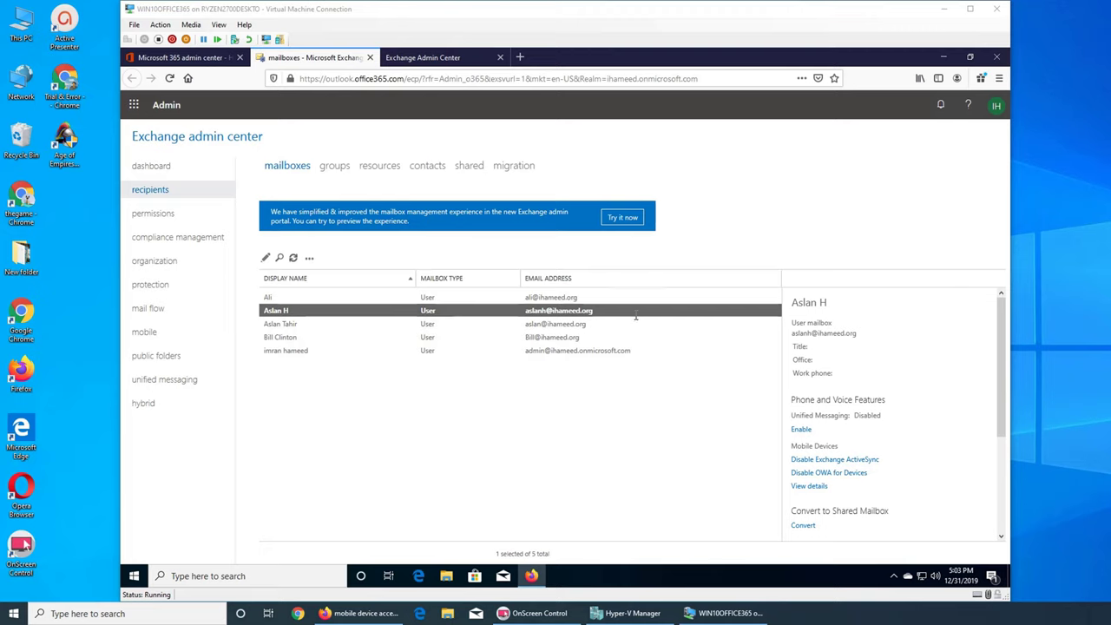
click(157, 333)
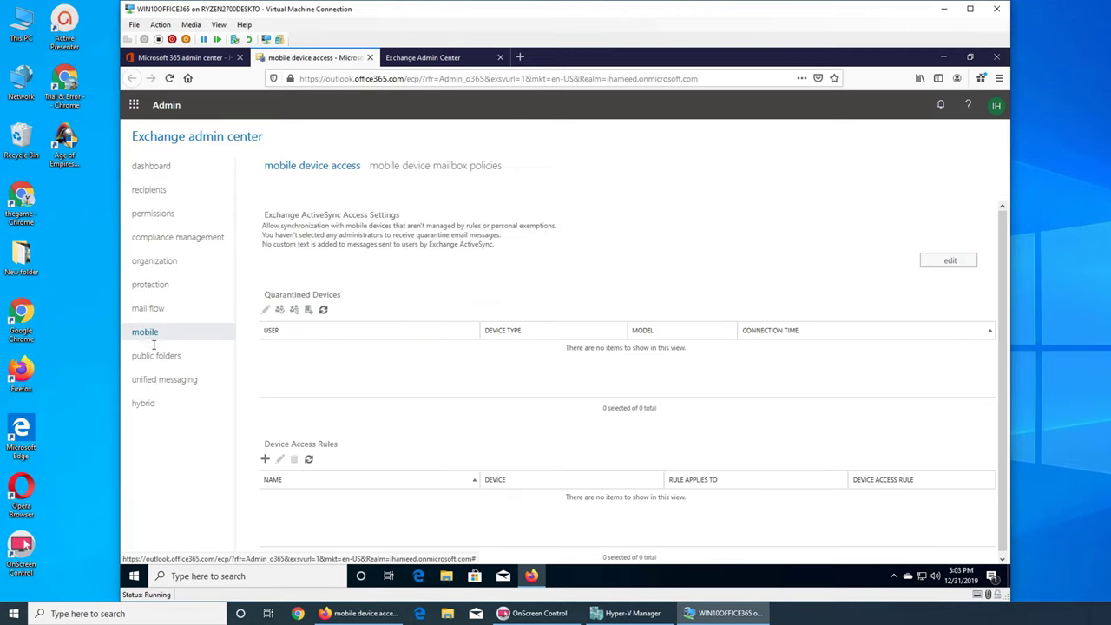
click(954, 260)
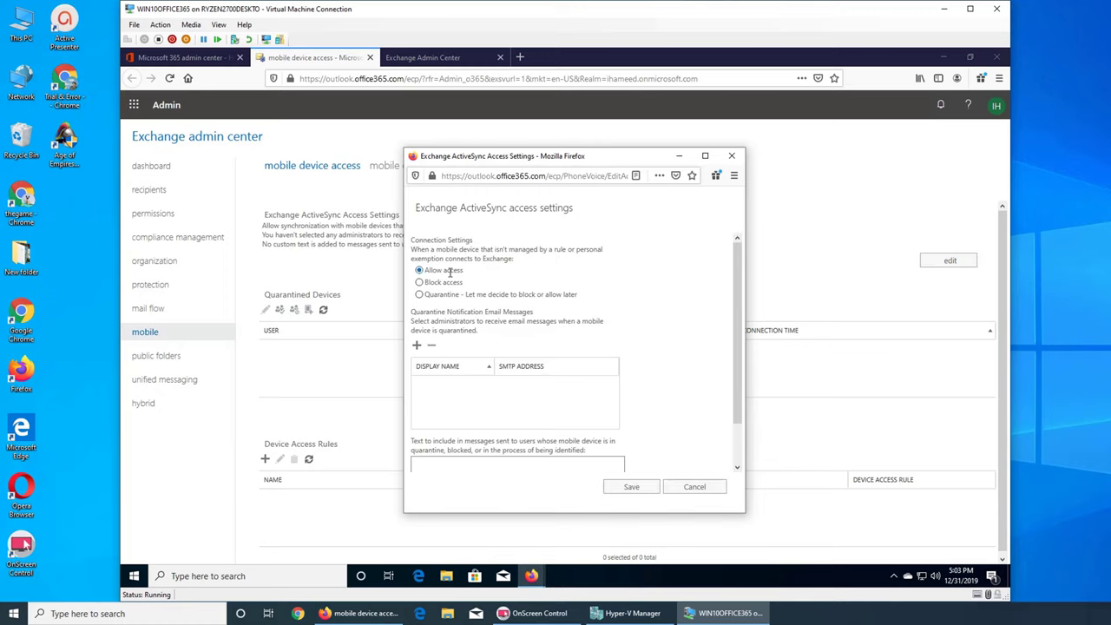
click(639, 488)
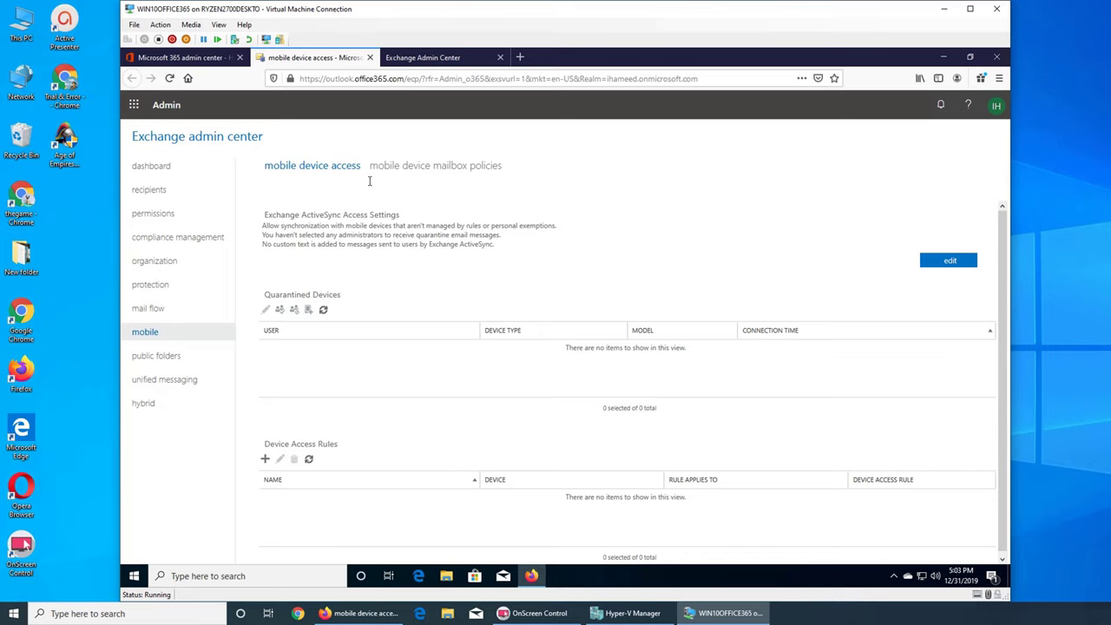
click(149, 189)
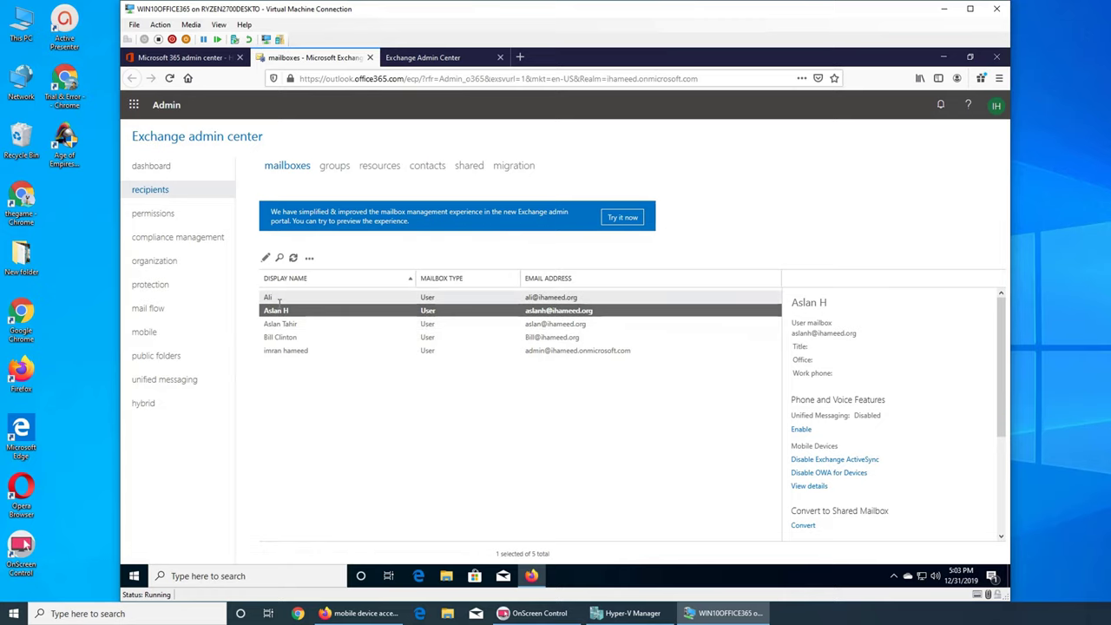
Inspect the allowed Outlook device's full details, then bring up its Wipe Device warning
click(806, 486)
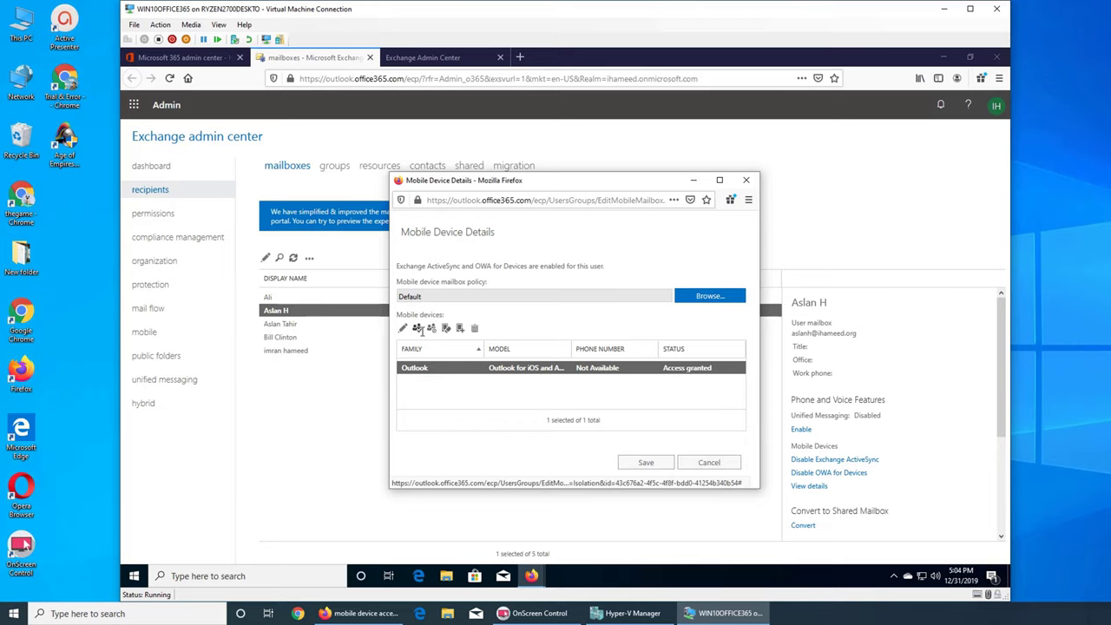
click(402, 327)
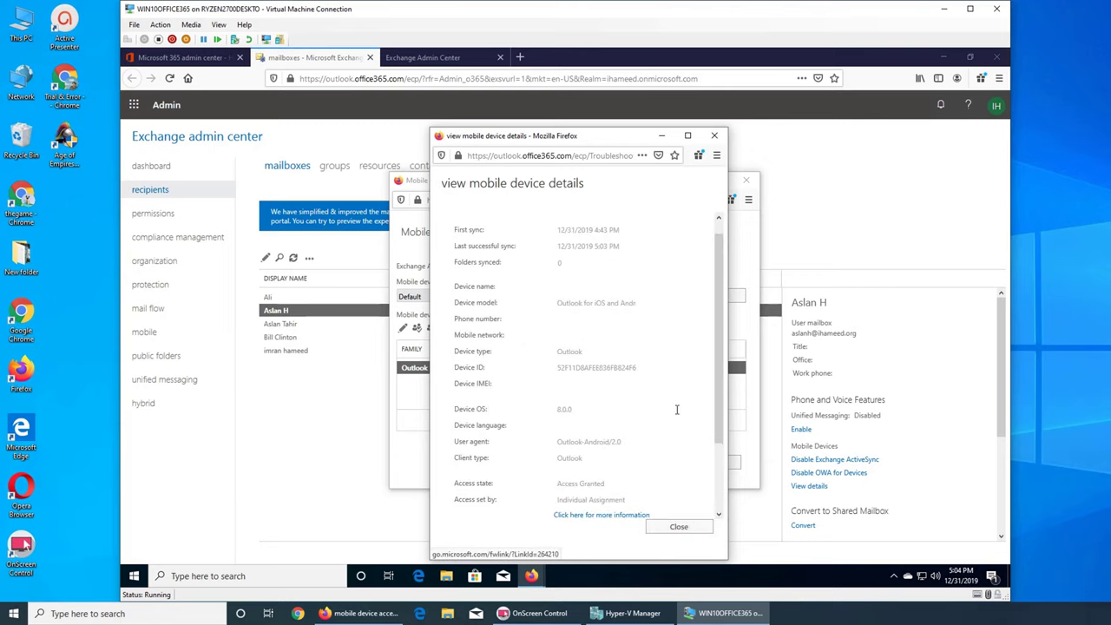
click(681, 527)
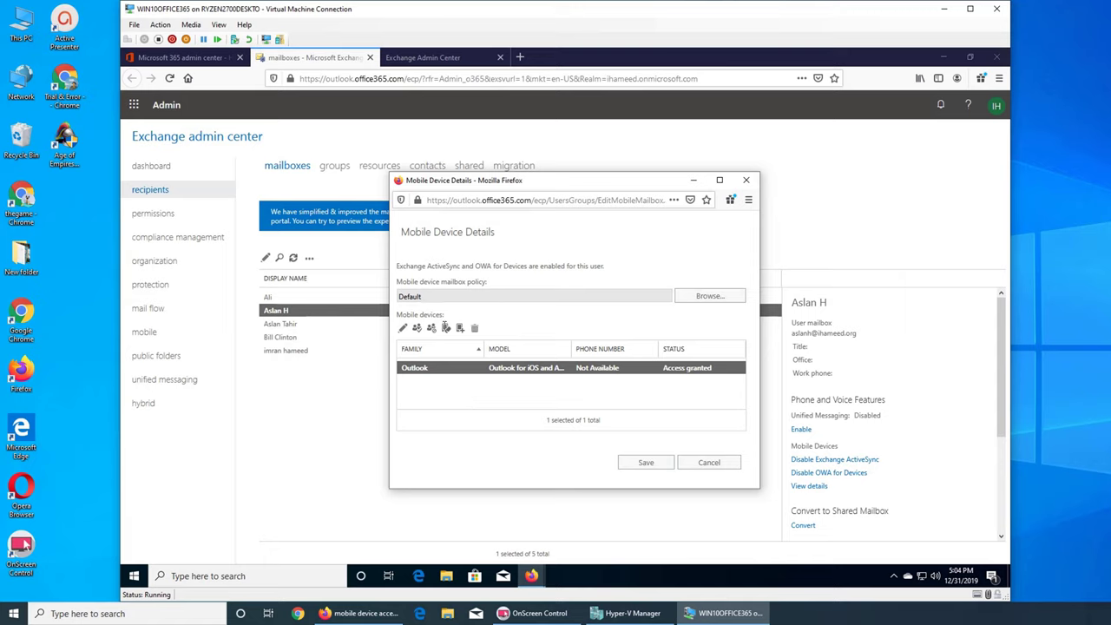
click(446, 328)
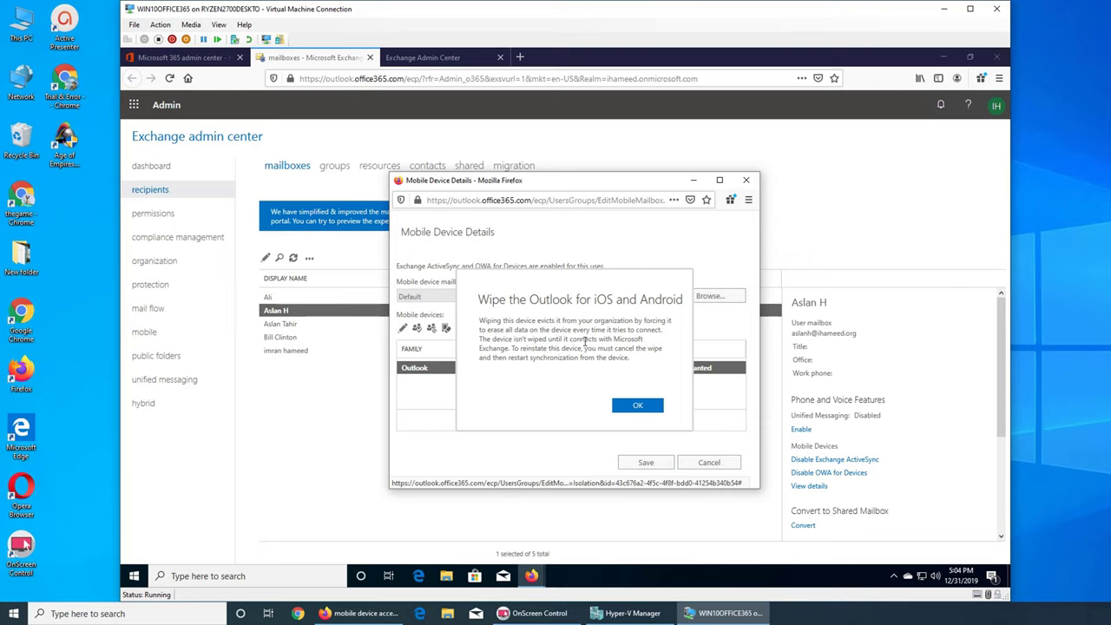
Confirm the remote wipe of the Outlook device, redoing it once, and save it as pending
click(620, 405)
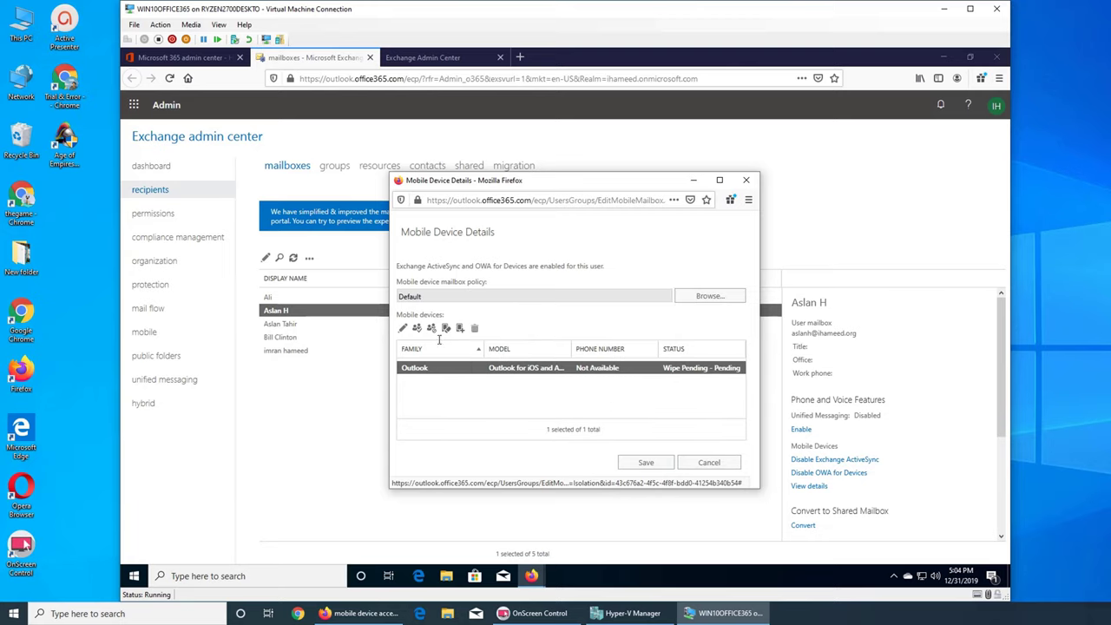
click(445, 328)
click(446, 328)
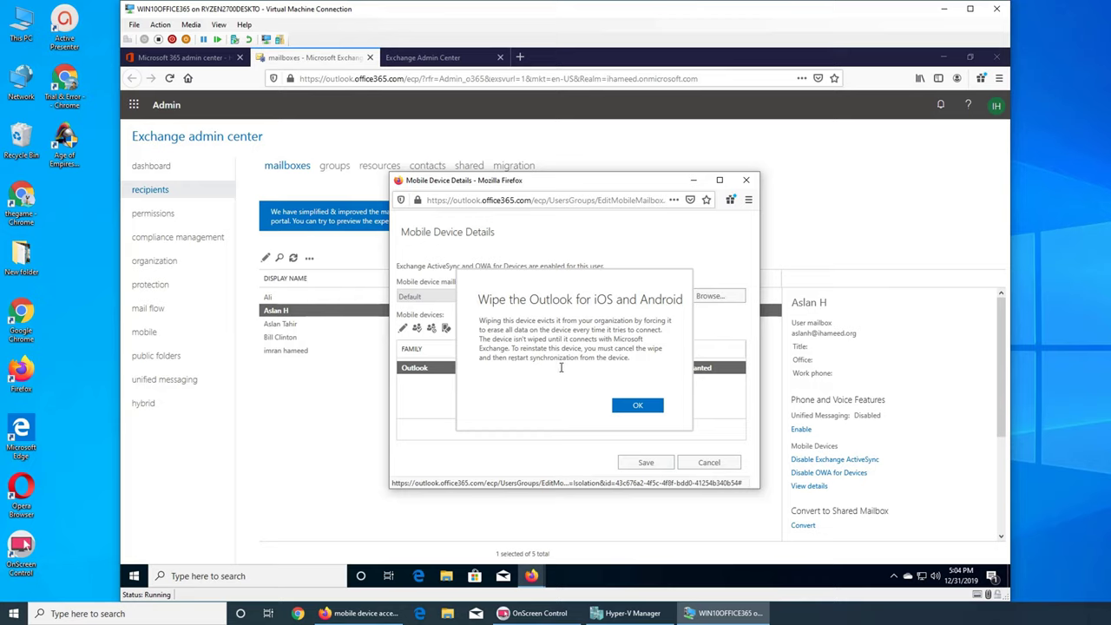
click(638, 406)
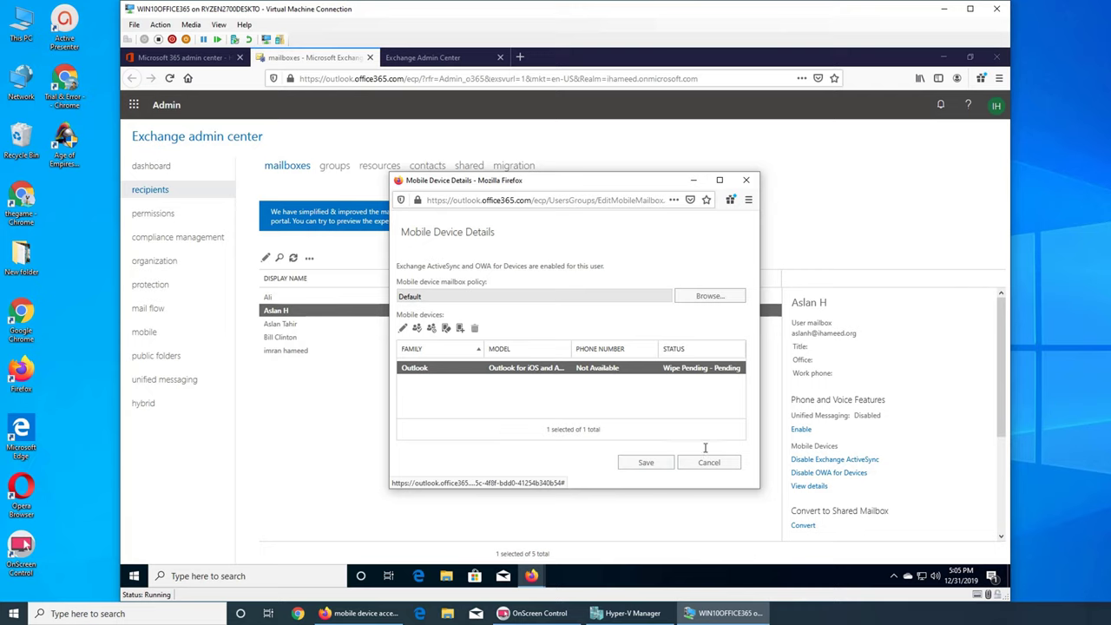
click(656, 463)
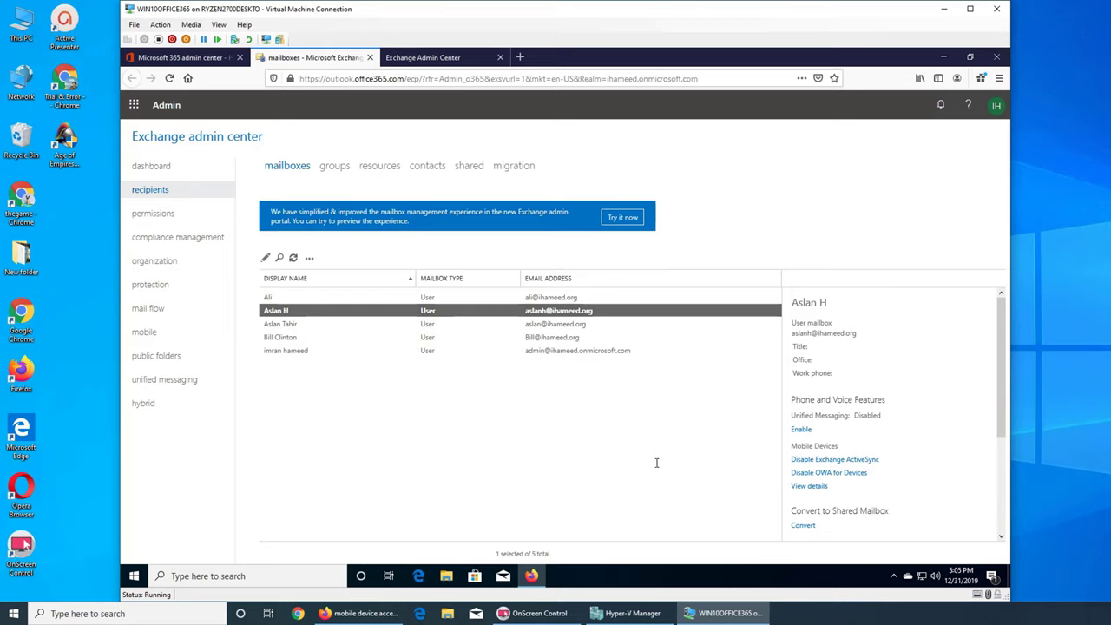
click(769, 608)
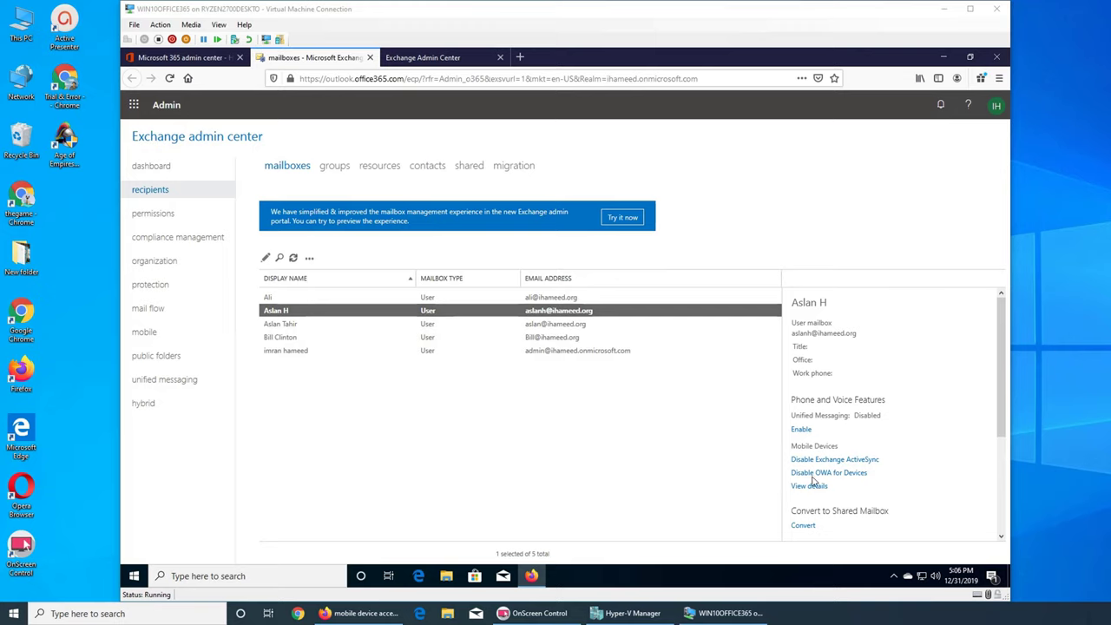
click(303, 326)
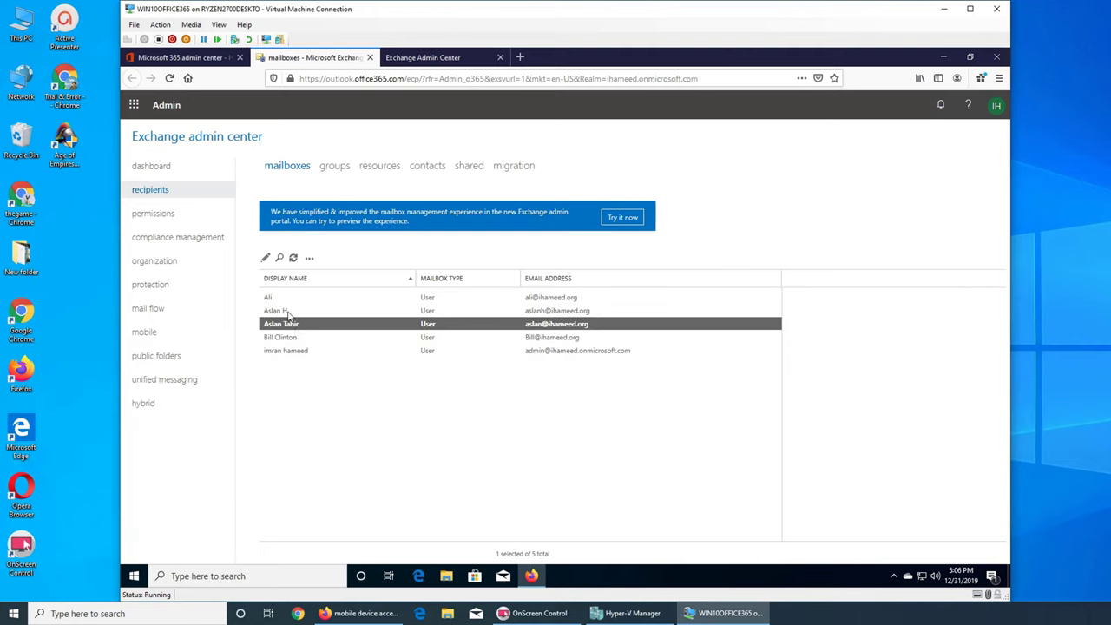
click(290, 312)
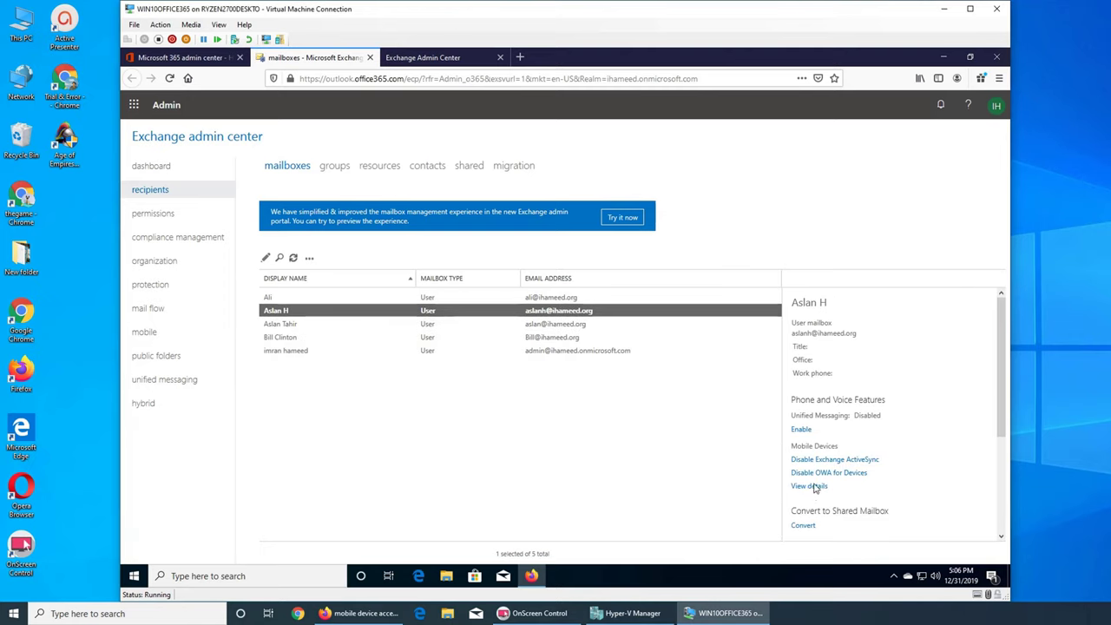
click(814, 486)
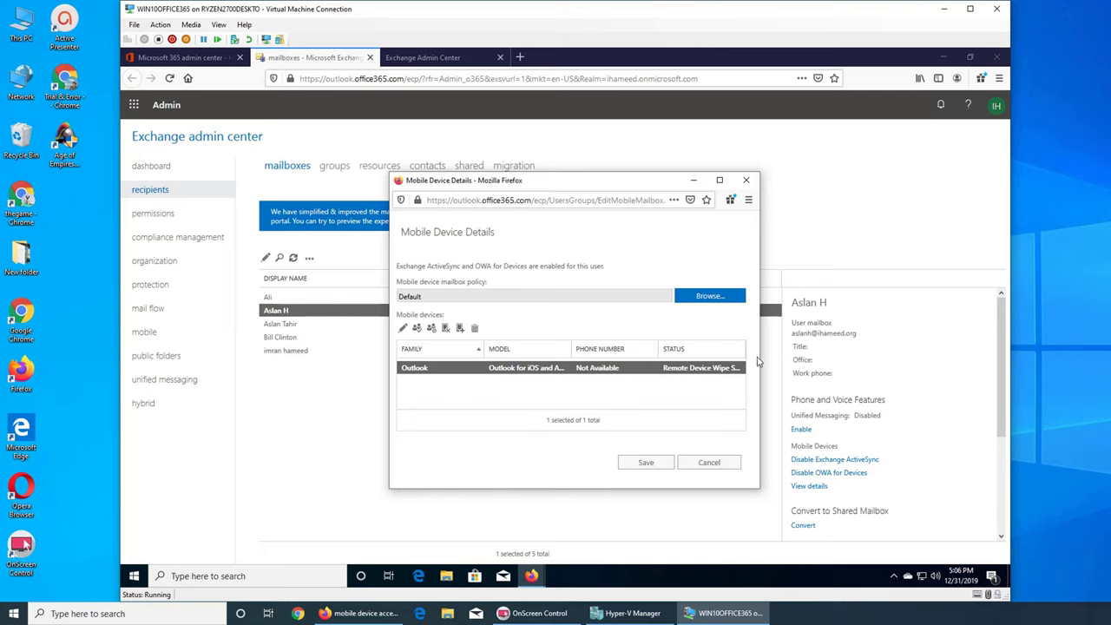
drag(758, 361, 857, 363)
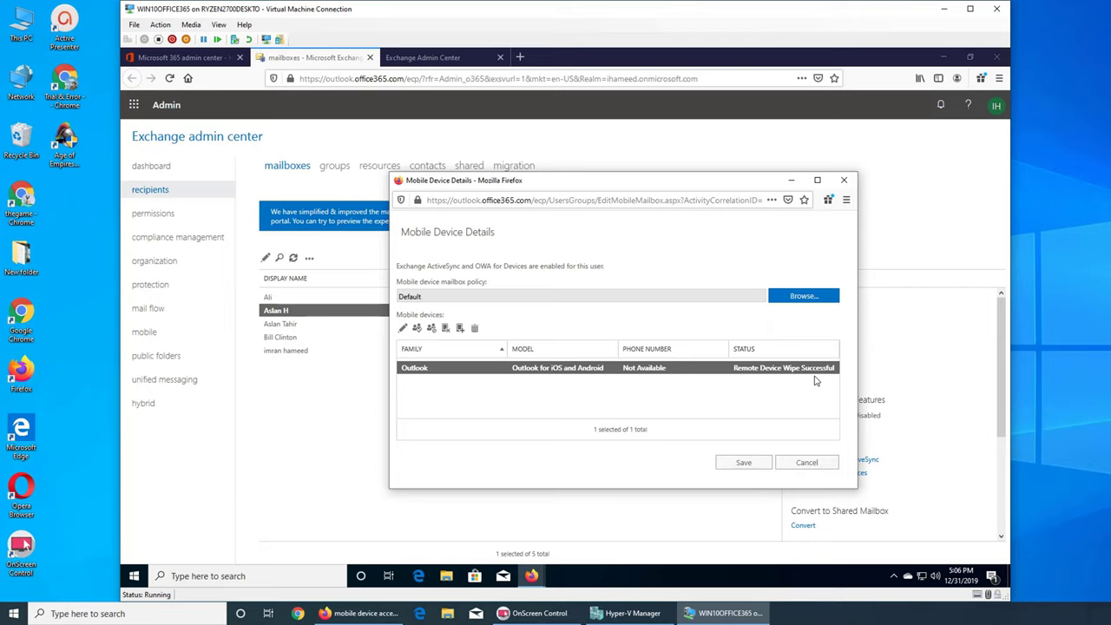
click(793, 466)
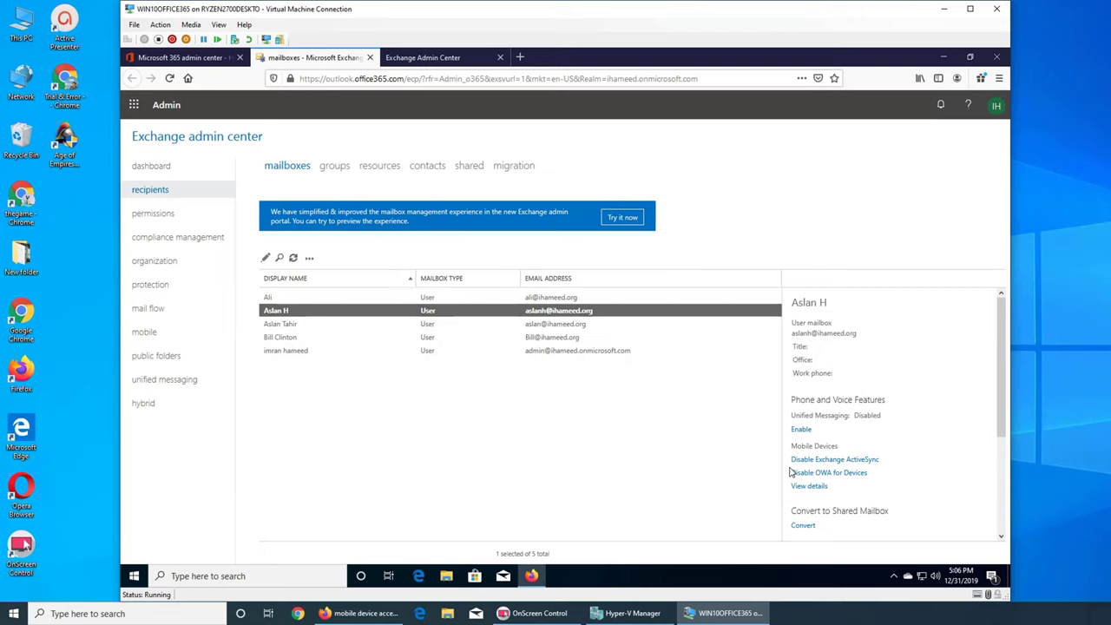